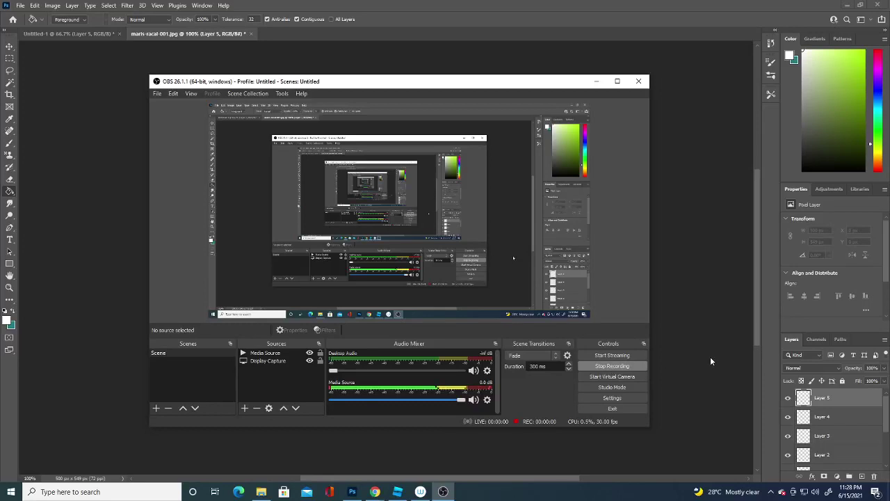
- Bring the Photoshop document with the faded portrait photo in front of OBS Studio
left_click(710, 356)
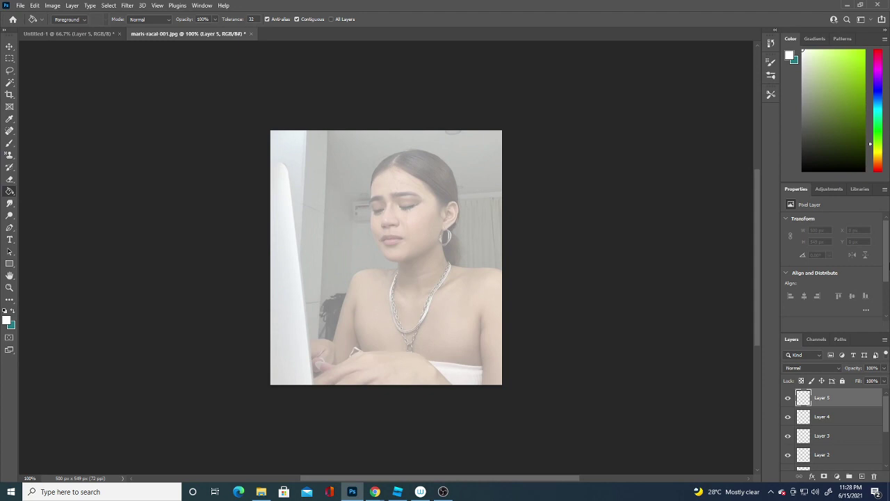
- Set the foreground colour to black #000000 and pick the Brush tool
left_click(8, 321)
left_click_drag(154, 399, 85, 475)
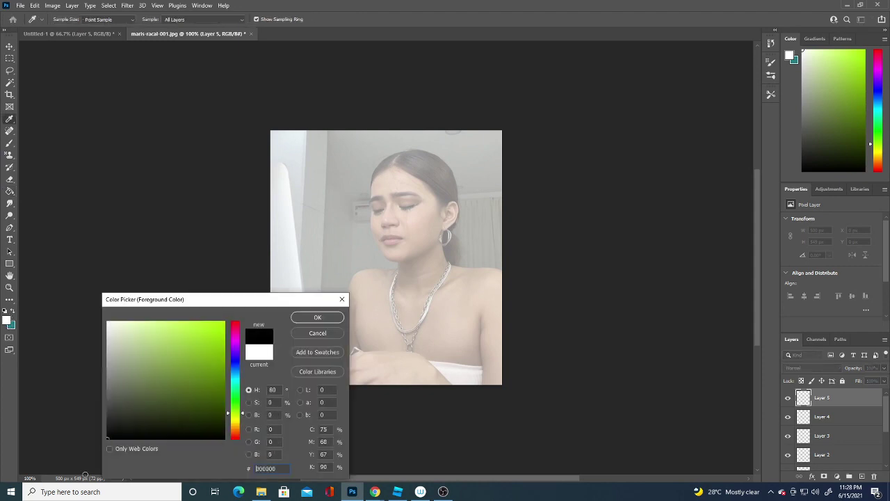
left_click(317, 317)
key("g")
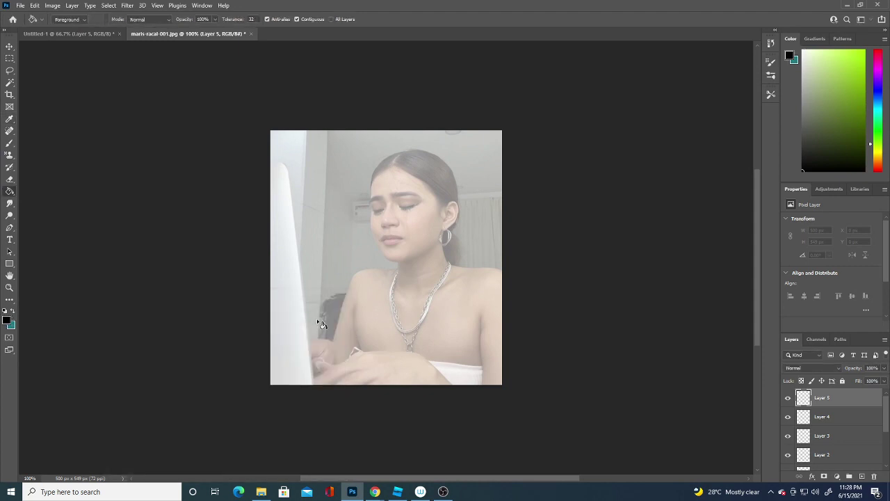
left_click(10, 143)
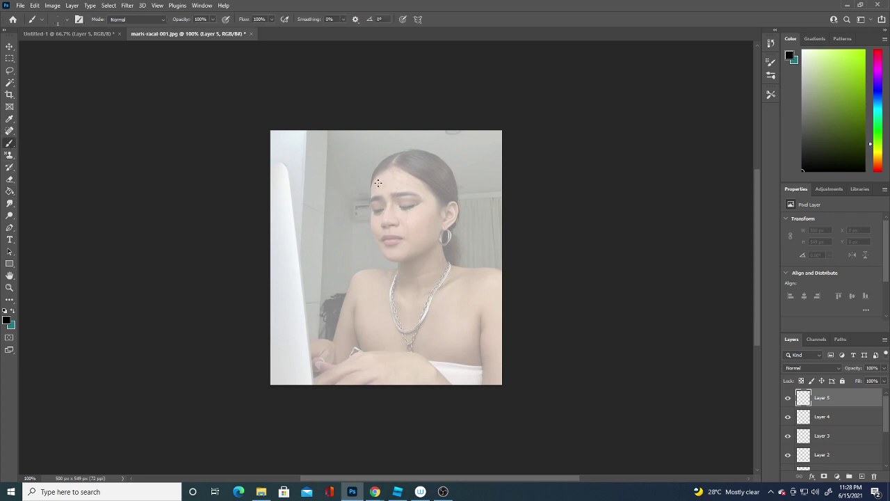
- Trace the neck, shoulder and right arm edge in black, undoing stray strokes
mouse_move(271, 162)
left_mouse_down()
mouse_move(285, 170)
mouse_move(296, 256)
left_mouse_up()
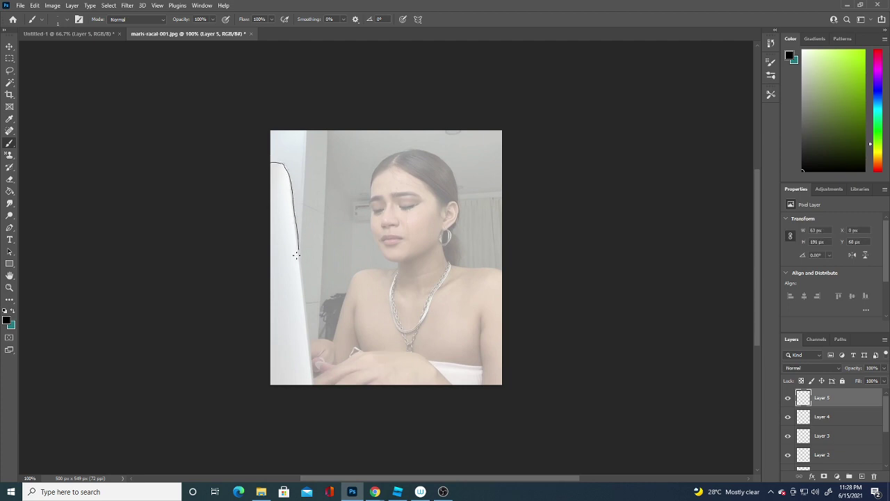
key("ctrl+z")
left_click_drag(331, 341, 361, 259)
key("ctrl+z")
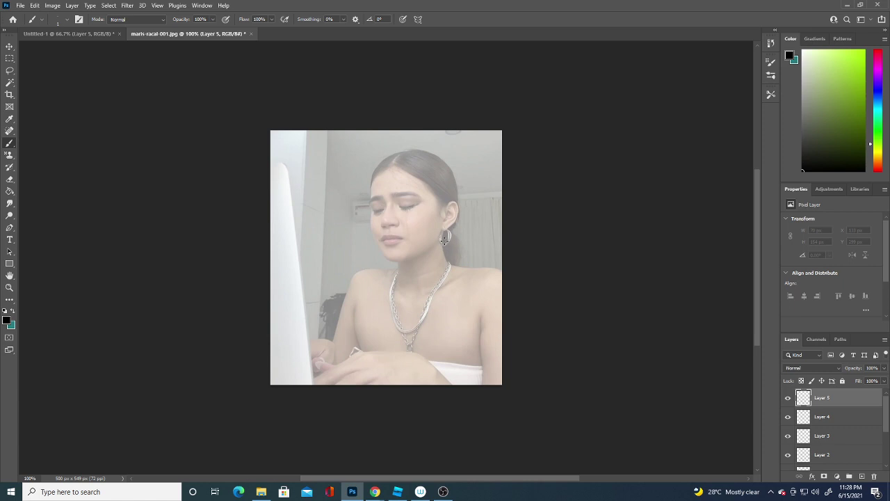
mouse_move(443, 234)
left_mouse_down()
mouse_move(454, 266)
mouse_move(487, 259)
mouse_move(459, 266)
mouse_move(505, 273)
left_mouse_up()
key("ctrl+z")
left_click_drag(483, 323, 485, 385)
key("ctrl+z")
left_click_drag(479, 317, 480, 383)
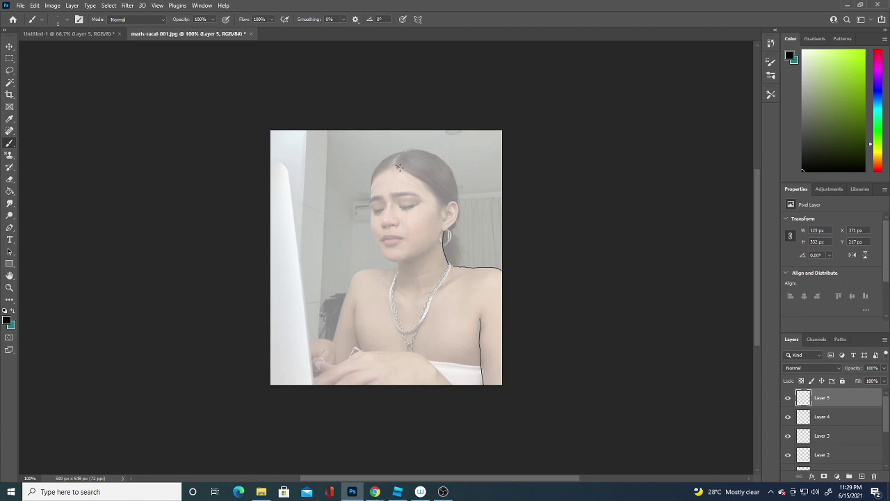
- Outline the top, back and left edges of the hair and the ear curve
mouse_move(395, 166)
left_mouse_down()
mouse_move(435, 184)
mouse_move(443, 210)
left_mouse_up()
key("ctrl+z")
left_click_drag(449, 203, 456, 216)
left_click_drag(458, 200, 438, 156)
left_click_drag(370, 188, 382, 160)
mouse_move(376, 170)
left_mouse_down()
mouse_move(406, 149)
mouse_move(437, 156)
left_mouse_up()
mouse_move(437, 186)
left_mouse_down()
mouse_move(441, 214)
mouse_move(445, 204)
left_mouse_up()
- Outline the left arm up to the shoulder and its lower edge
left_click_drag(332, 340, 344, 282)
key("ctrl+z")
mouse_move(334, 340)
left_mouse_down()
mouse_move(347, 285)
mouse_move(364, 268)
left_mouse_up()
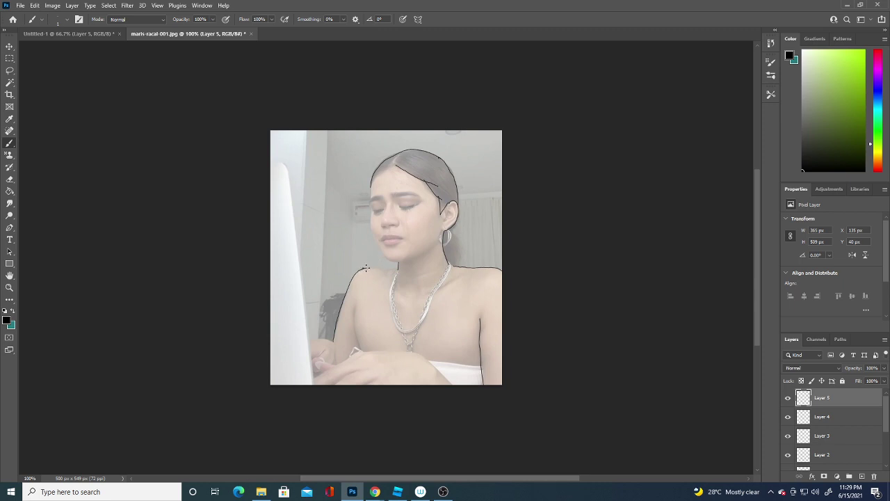
left_click_drag(361, 269, 397, 268)
mouse_move(355, 306)
left_mouse_down()
mouse_move(361, 349)
mouse_move(311, 341)
mouse_move(333, 353)
mouse_move(331, 364)
mouse_move(325, 349)
left_mouse_up()
- Outline the lower edge of the hand and the top edge of the towel
left_click_drag(314, 380, 373, 350)
left_click_drag(353, 355, 388, 351)
key("ctrl+z")
left_click_drag(452, 384, 411, 353)
left_click_drag(398, 351, 322, 361)
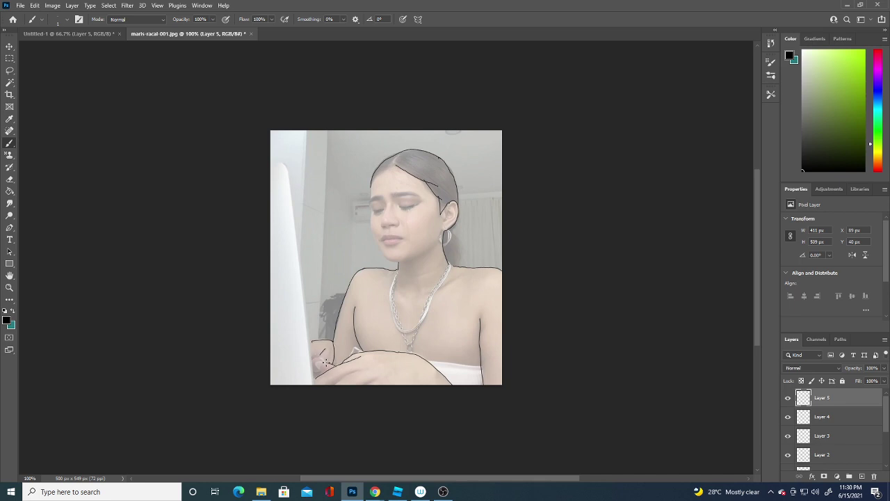
- Outline the fingers, both necklace strands, the earring and the left side of the face
mouse_move(313, 360)
left_mouse_down()
mouse_move(322, 373)
mouse_move(319, 364)
mouse_move(327, 365)
left_mouse_up()
left_click_drag(417, 325, 451, 268)
mouse_move(419, 321)
left_mouse_down()
mouse_move(409, 329)
mouse_move(394, 310)
mouse_move(396, 272)
left_mouse_up()
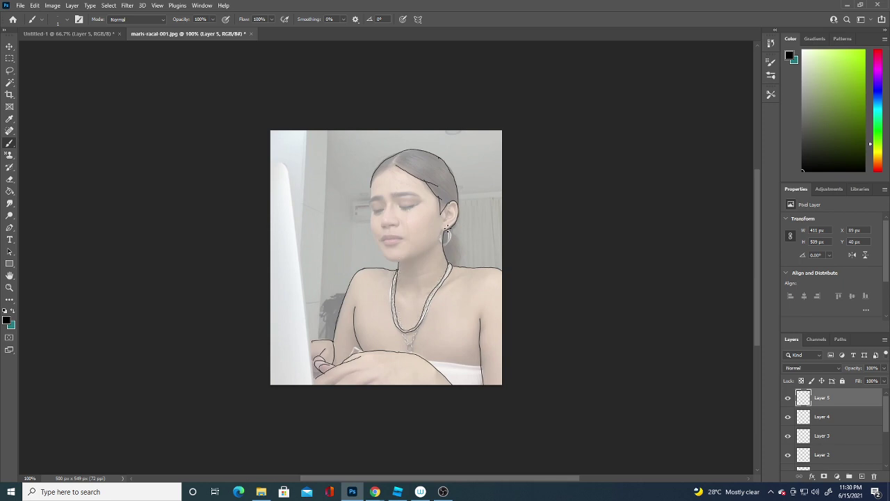
mouse_move(446, 231)
left_mouse_down()
mouse_move(442, 244)
mouse_move(441, 233)
left_mouse_up()
mouse_move(369, 188)
left_mouse_down()
mouse_move(369, 222)
mouse_move(384, 254)
mouse_move(395, 262)
mouse_move(424, 251)
left_mouse_up()
- Try tracing the laptop's left edge twice, undoing both strokes
left_click_drag(314, 375, 295, 206)
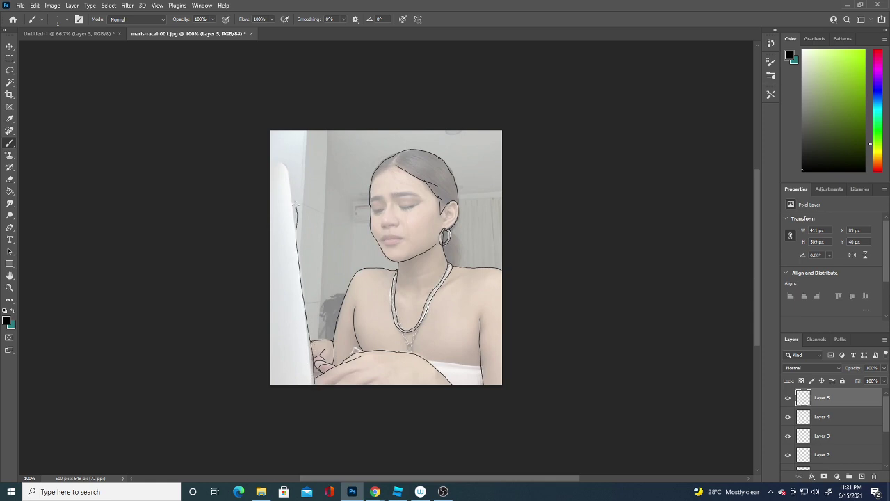
key("ctrl+z")
left_click_drag(311, 381, 293, 276)
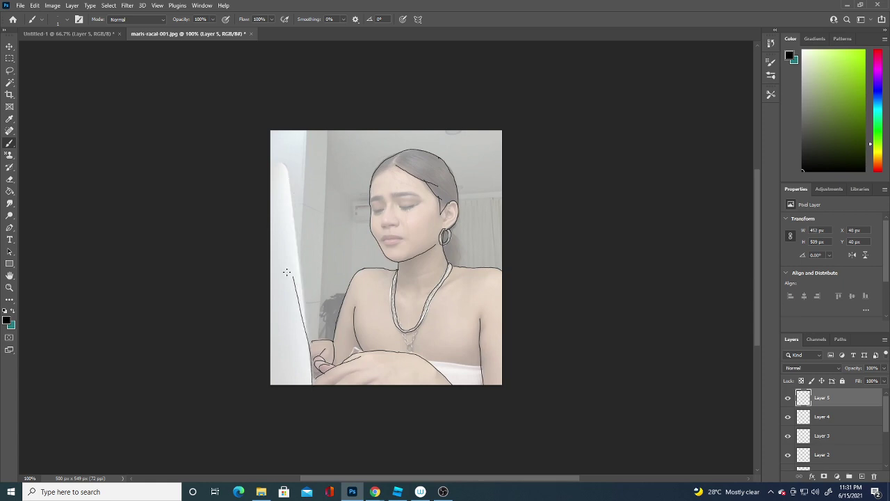
key("ctrl+z")
- Choose the Polygonal Lasso and attempt a laptop selection, dismissing the warning
left_click(10, 59)
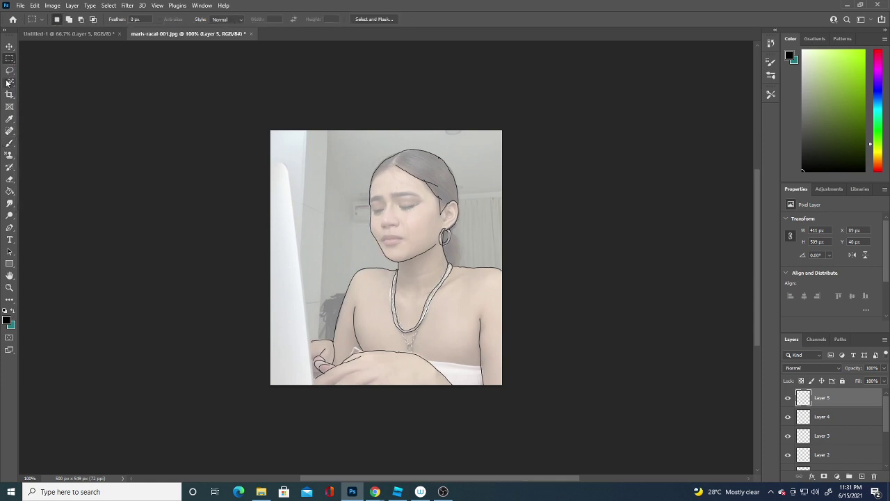
left_click(10, 70)
left_click(29, 80)
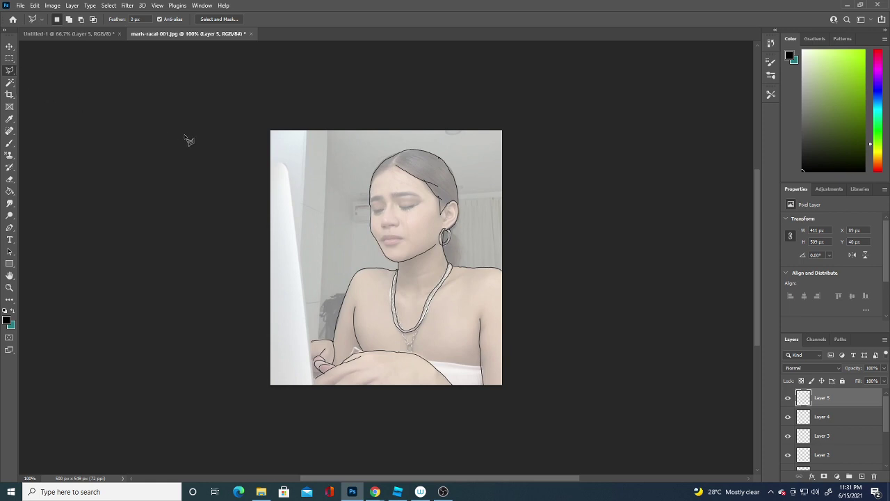
left_click(313, 381)
double_click(291, 174)
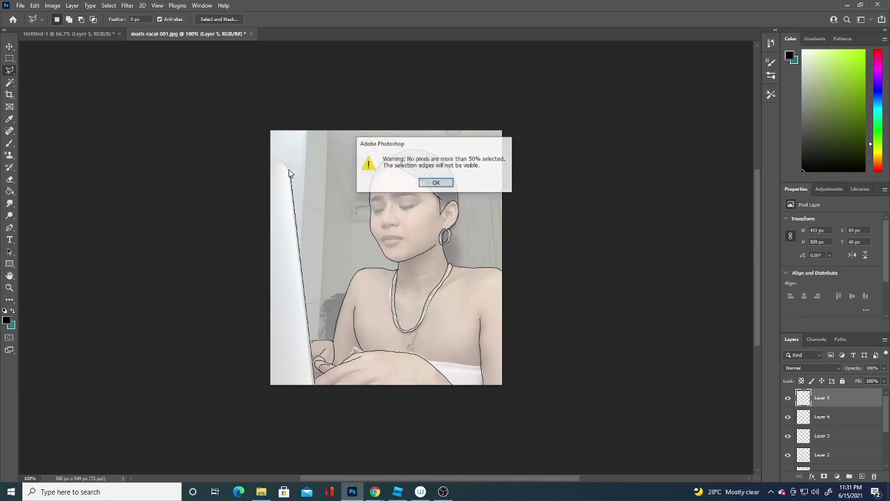
left_click(436, 182)
- Add a new layer and select the laptop area along the left edge
left_click(863, 477)
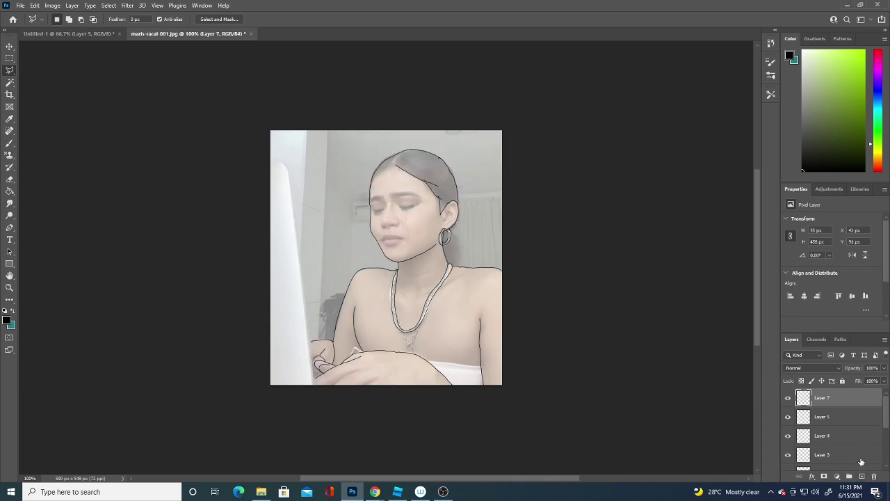
left_click(316, 386)
left_click(268, 165)
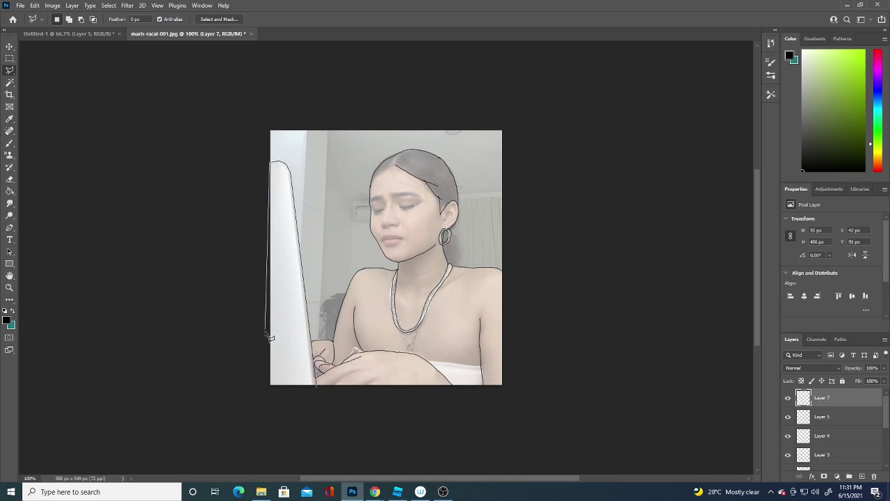
left_click(270, 386)
left_click(317, 387)
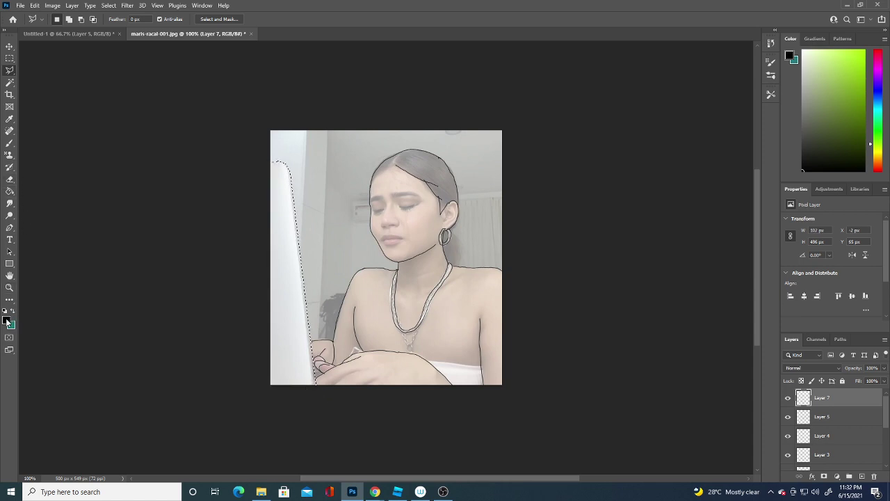
- Fill the laptop selection with pale grey-green #e7eddb and deselect
left_click(7, 320)
left_click_drag(115, 360, 116, 344)
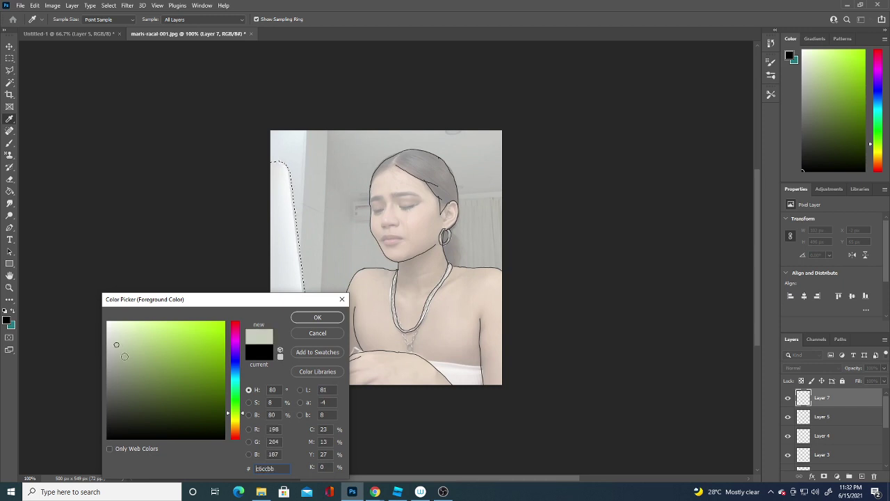
left_click(114, 331)
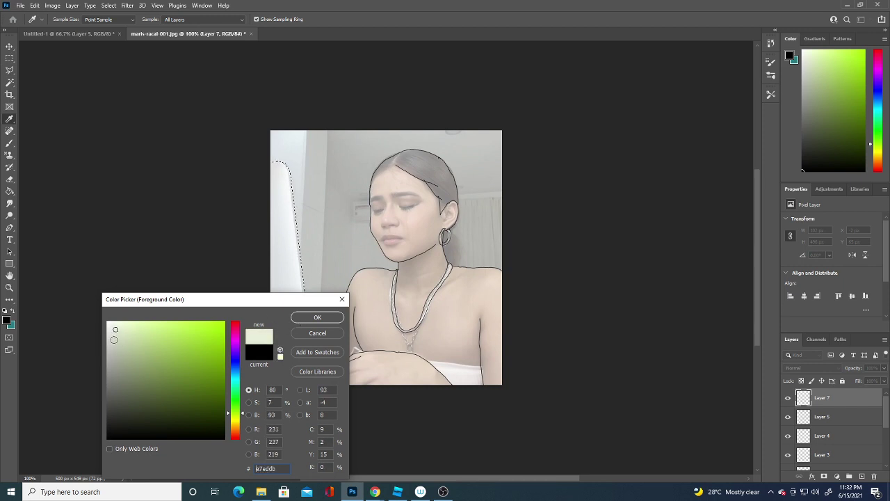
left_click(306, 318)
left_click(9, 192)
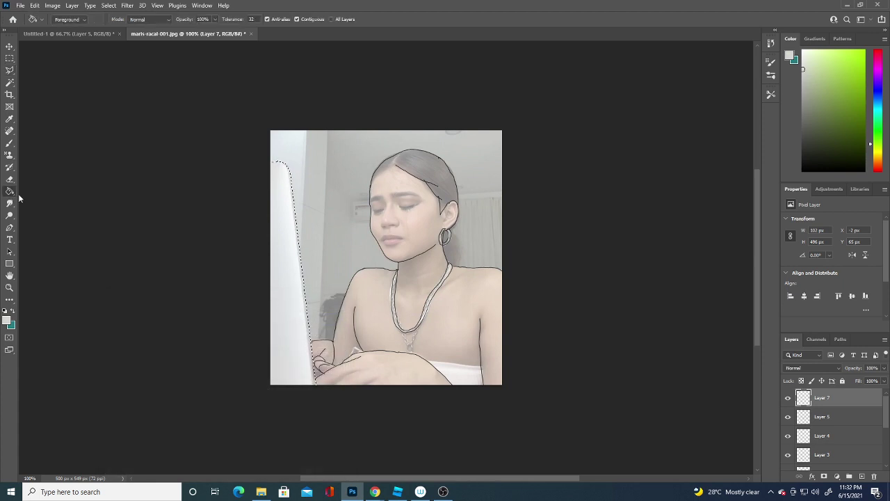
left_click(284, 276)
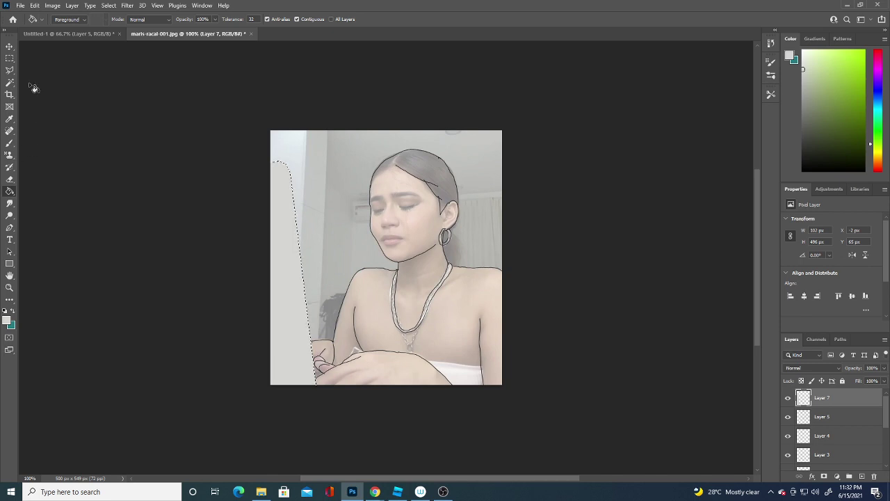
left_click(9, 59)
key("ctrl+d")
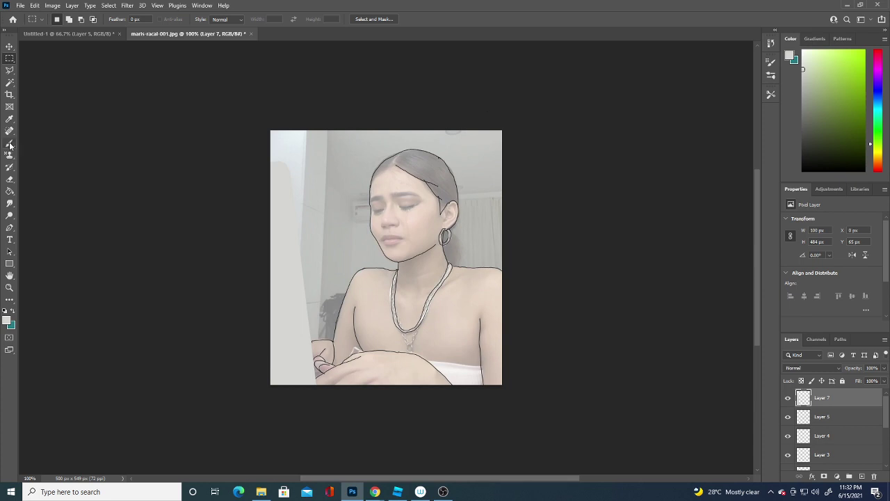
- Set a black #000000 Brush at about 55% opacity on a new layer
key("i")
left_click(7, 321)
type("000000")
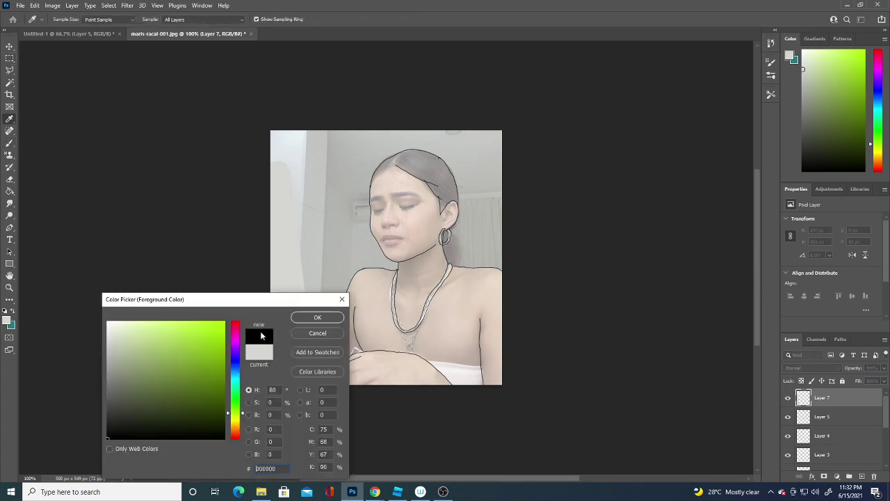
left_click(317, 317)
key("b")
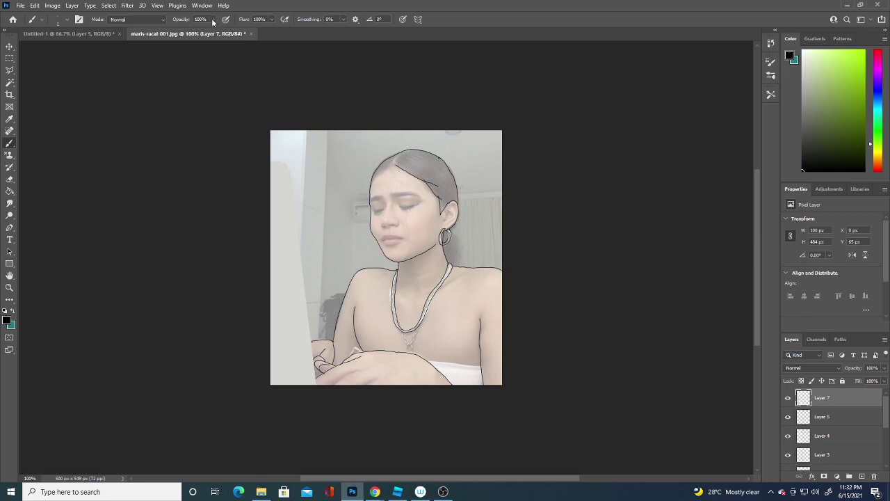
left_click(212, 20)
left_click_drag(215, 32, 197, 33)
left_click(860, 475)
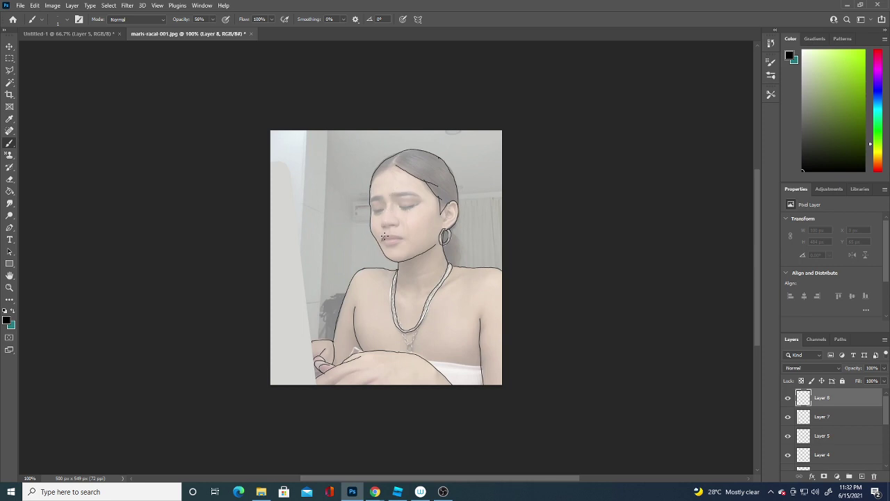
- Paint ear detail lines and a small nose mark, undoing stray strokes
left_click_drag(392, 223, 398, 217)
key("ctrl+z")
left_click(449, 206)
mouse_move(451, 220)
left_mouse_down()
mouse_move(452, 203)
mouse_move(443, 213)
left_mouse_up()
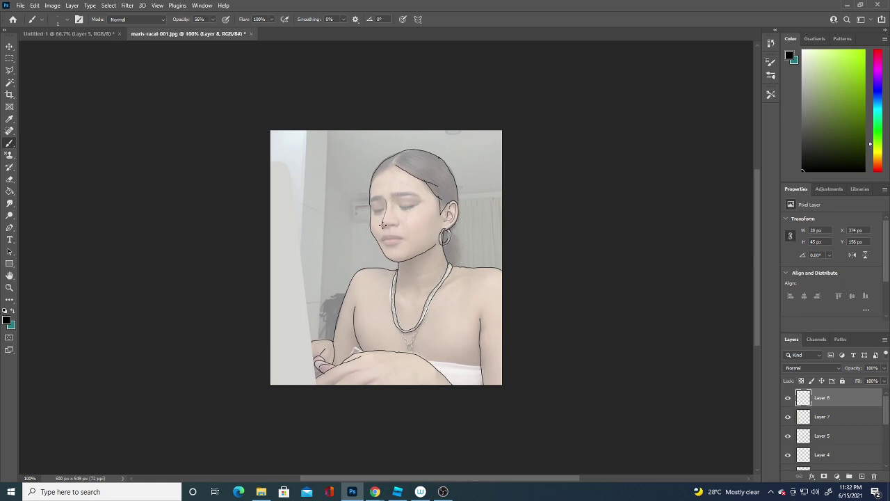
left_click_drag(382, 220, 390, 230)
key("ctrl+z")
left_click(387, 227)
- Zoom in and draw the side of the nose and the nostril curve
scroll(411, 202, "up", 1)
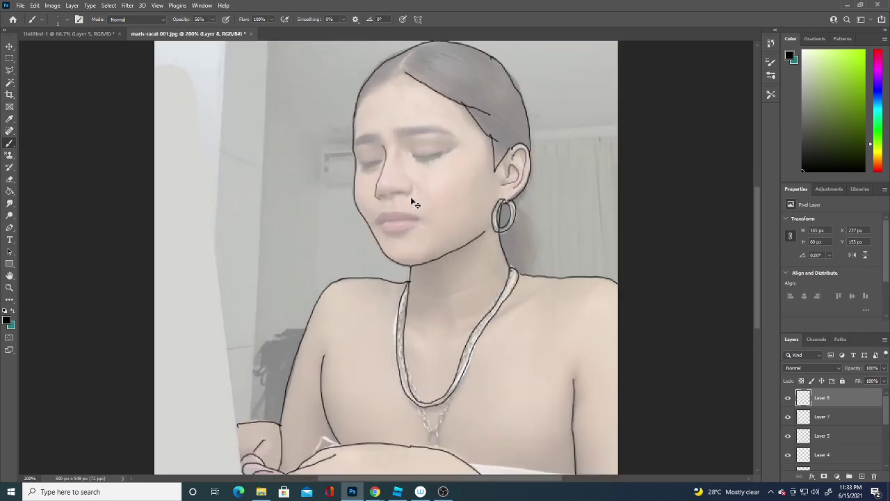
scroll(410, 198, "up", 1)
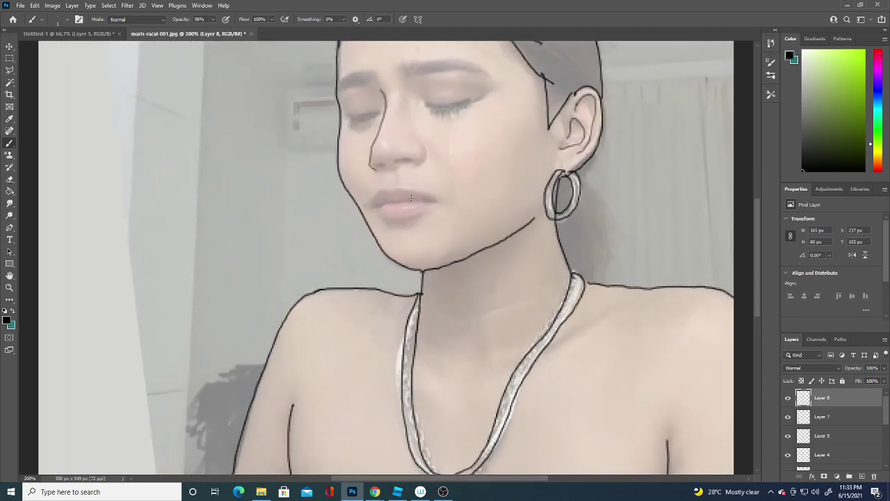
mouse_move(381, 108)
left_mouse_down()
mouse_move(370, 167)
mouse_move(386, 70)
left_mouse_up()
left_click_drag(753, 211, 747, 173)
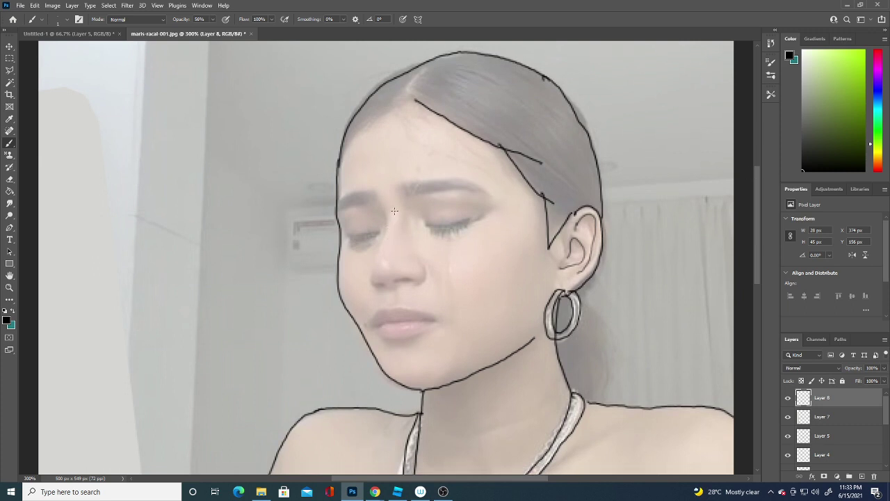
left_click_drag(384, 214, 372, 278)
left_click_drag(421, 265, 423, 278)
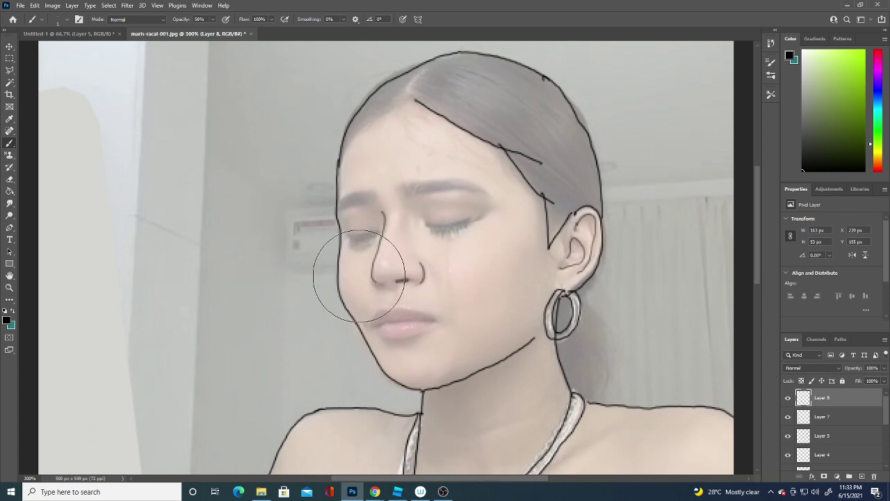
- Erase the extra part of the nose outline with a 6 px Eraser
left_click(9, 179)
left_click(66, 19)
left_click_drag(63, 49, 54, 49)
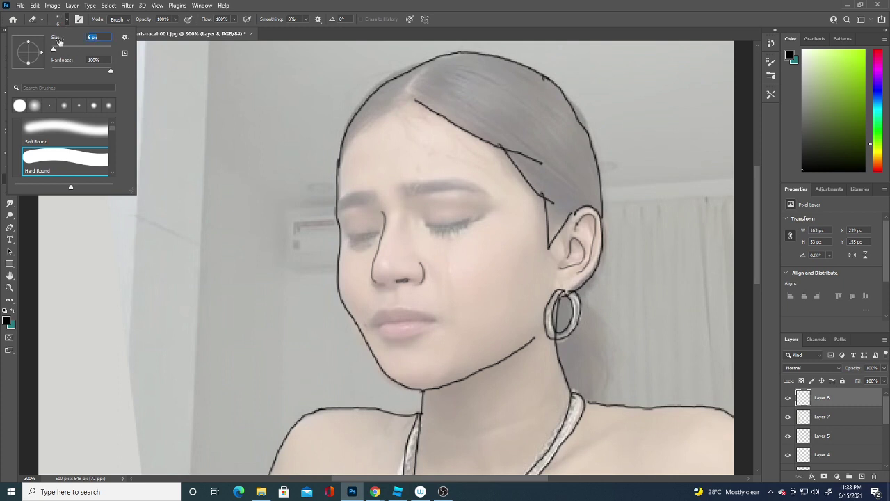
left_click(329, 37)
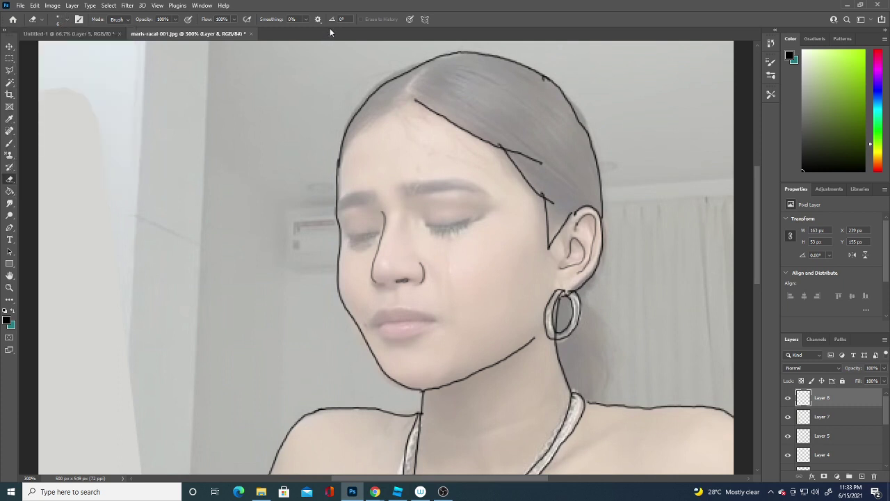
left_click_drag(374, 283, 372, 262)
- Extend the nose line and outline the upper and lower lips with the Brush
left_click(10, 142)
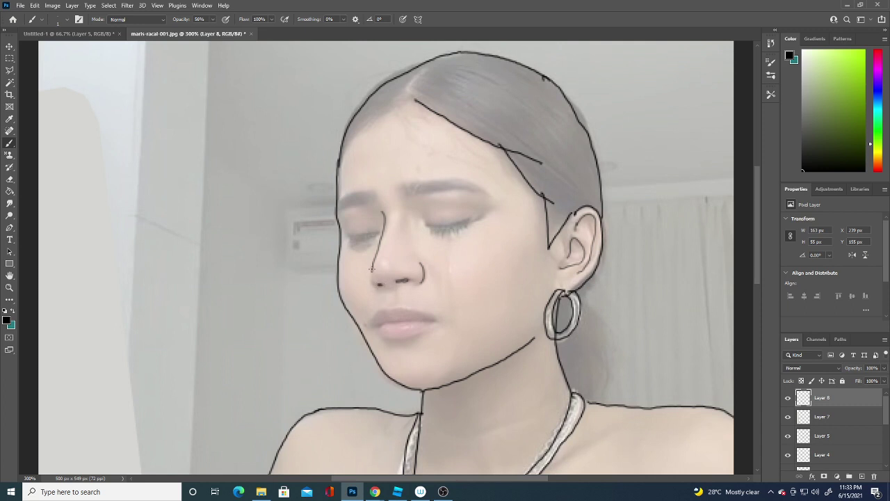
mouse_move(372, 268)
left_mouse_down()
mouse_move(377, 286)
mouse_move(415, 273)
mouse_move(406, 281)
left_mouse_up()
left_click_drag(368, 324, 402, 308)
left_click_drag(412, 310, 436, 318)
mouse_move(378, 332)
left_mouse_down()
mouse_move(407, 339)
mouse_move(423, 332)
mouse_move(409, 321)
mouse_move(436, 320)
left_mouse_up()
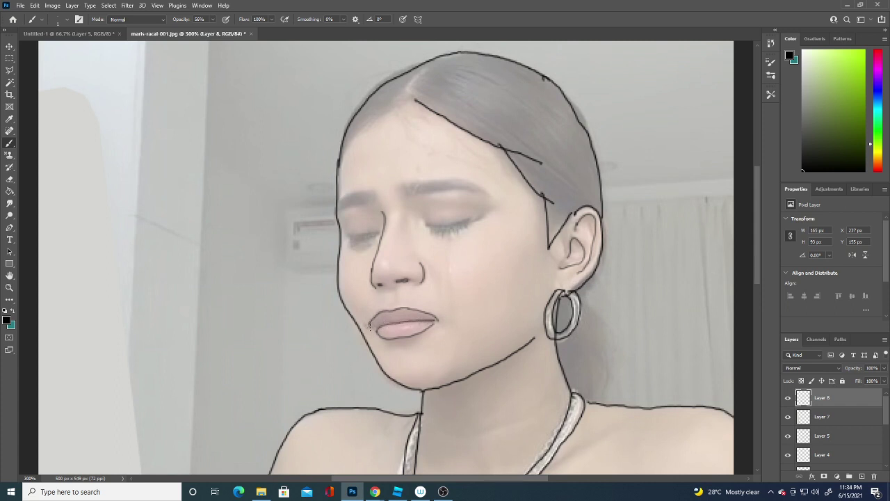
left_click_drag(370, 325, 387, 314)
- Touch up the upper lip, then set Background copy opacity to 93% in Blending Options
left_click_drag(388, 310, 369, 313)
scroll(834, 424, "down", 5)
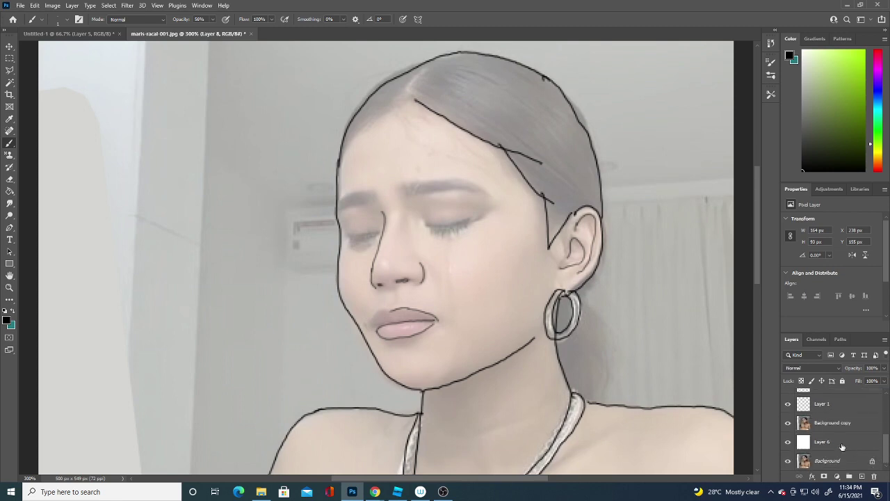
left_click(841, 425)
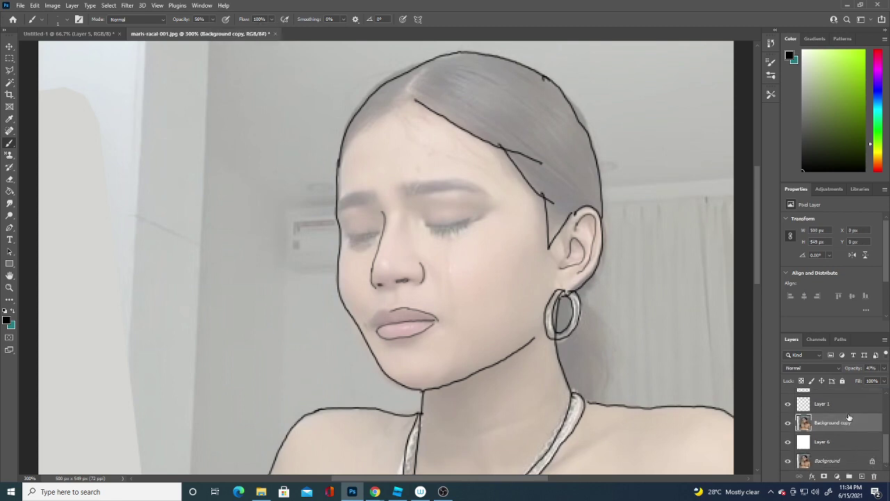
right_click(837, 429)
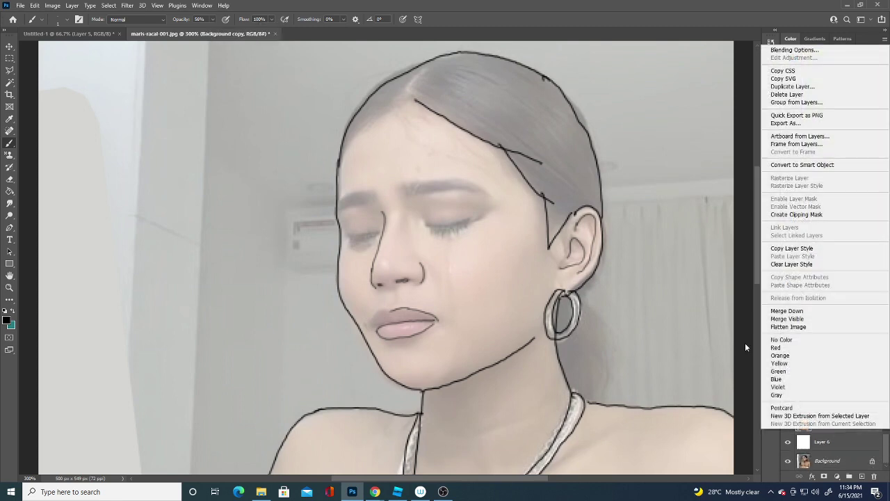
left_click(787, 49)
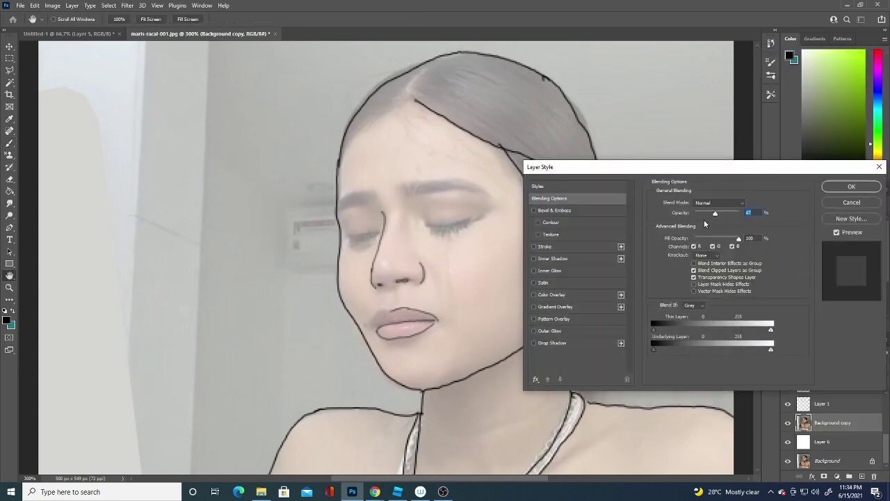
left_click_drag(717, 215, 736, 213)
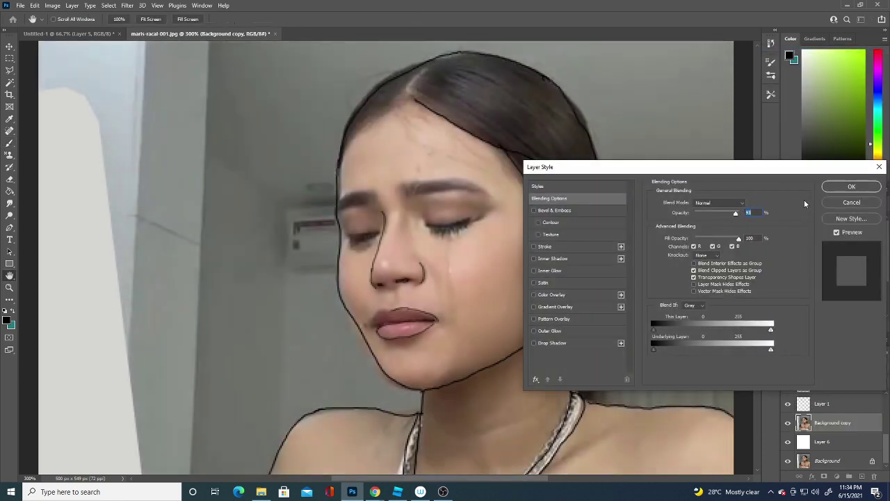
left_click(851, 186)
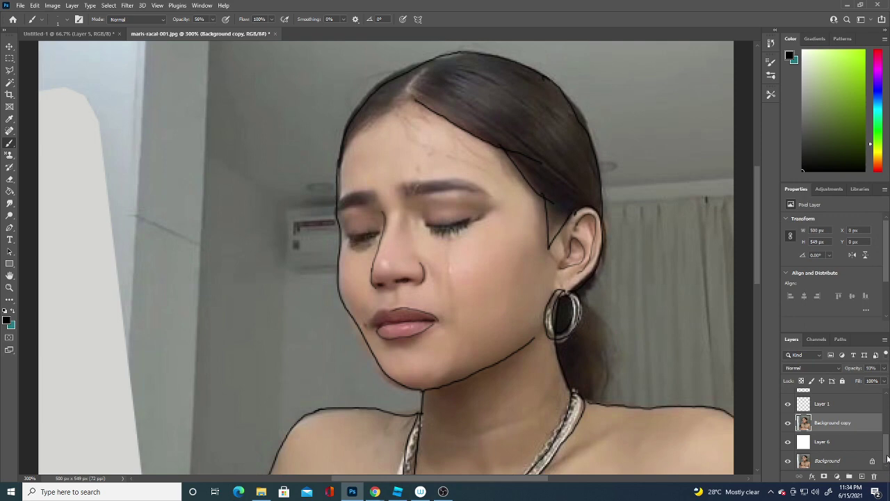
left_click_drag(887, 462, 886, 391)
- Toggle Layer 8 to compare lines, select it and touch up the lip edge
left_click(788, 399)
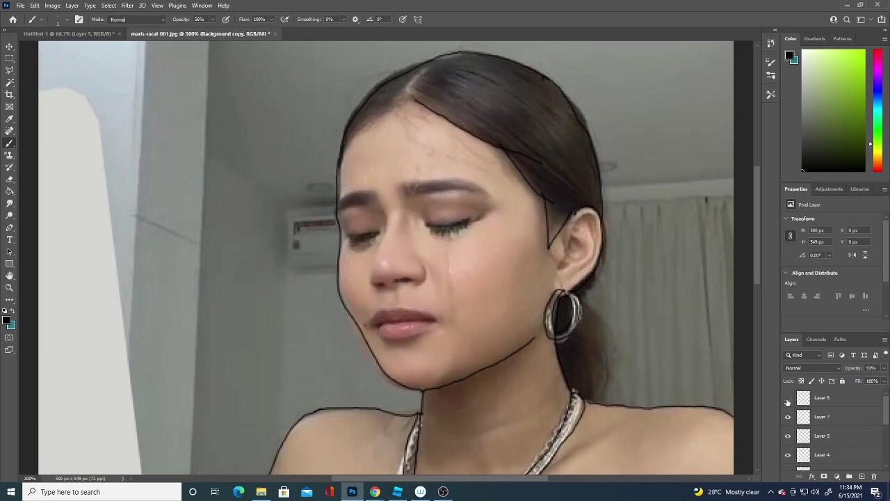
left_click(788, 399)
left_click(825, 398)
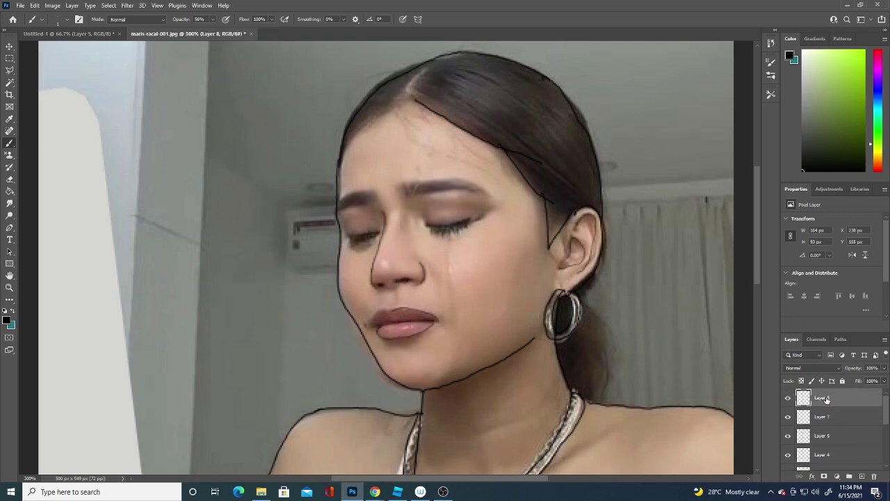
left_click(370, 323)
left_click(788, 397)
left_click(788, 397)
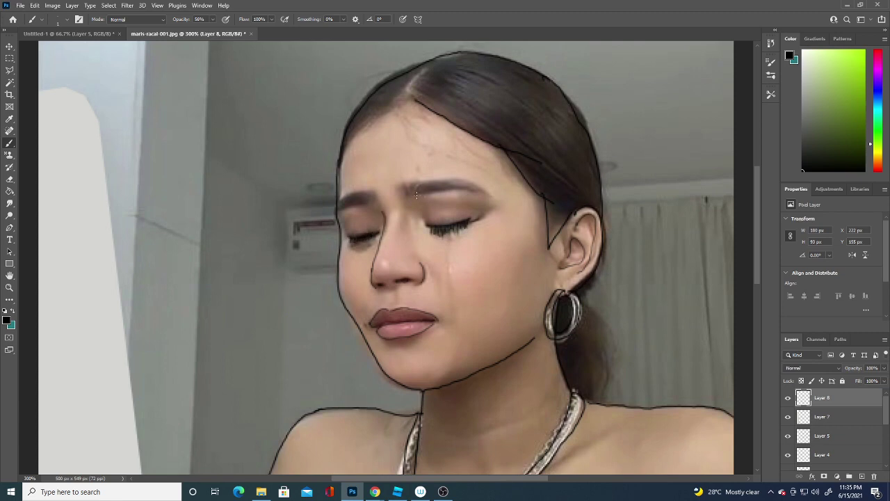
- Paint over both eyebrows and trace the hairline up toward the part
left_click_drag(417, 195, 485, 192)
left_click_drag(416, 183, 487, 180)
mouse_move(372, 194)
left_mouse_down()
mouse_move(343, 207)
mouse_move(337, 197)
left_mouse_up()
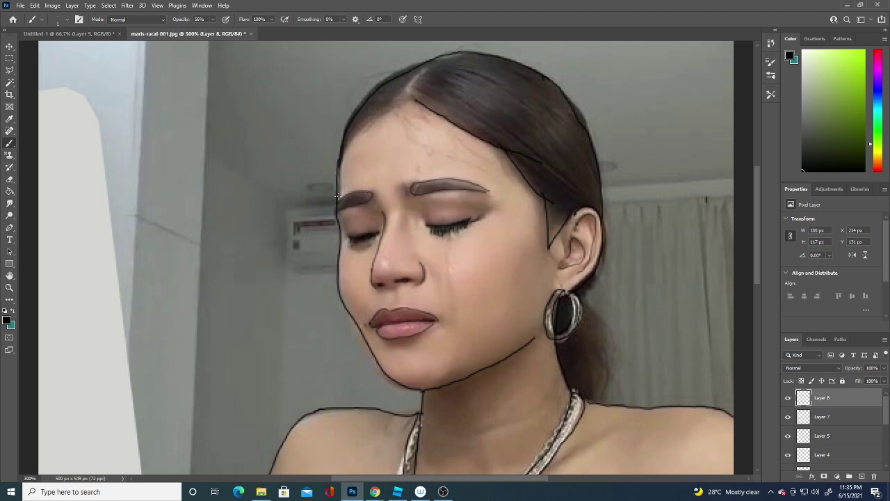
mouse_move(344, 143)
left_mouse_down()
mouse_move(422, 80)
mouse_move(417, 92)
mouse_move(452, 49)
left_mouse_up()
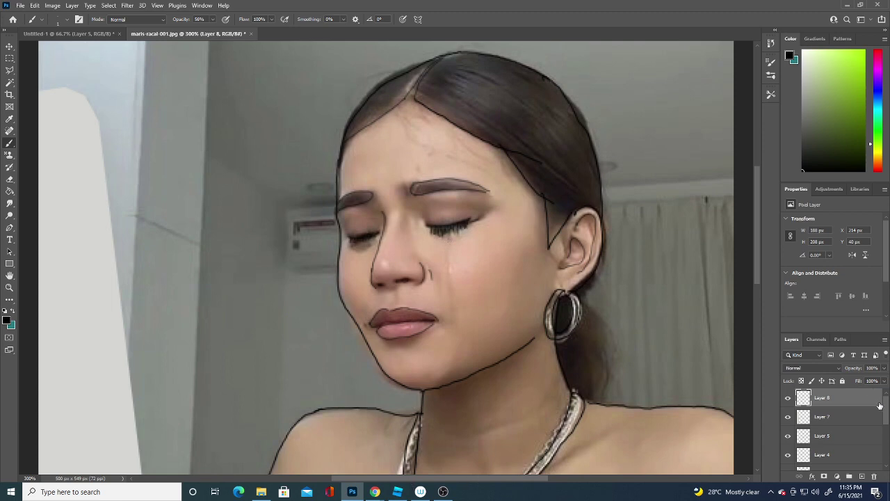
left_click_drag(886, 410, 882, 477)
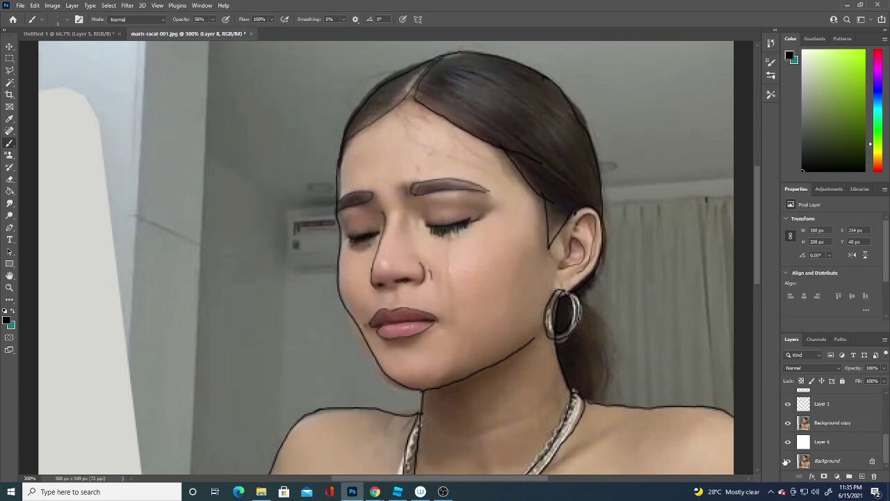
- Select Background copy, recheck its 93% Blending Options, and open the Filter menu
left_click(817, 462)
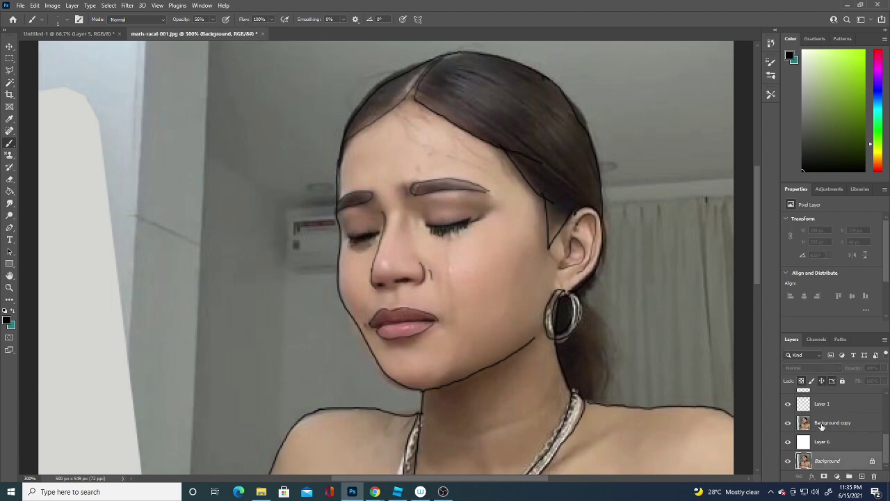
left_click(823, 424)
right_click(824, 422)
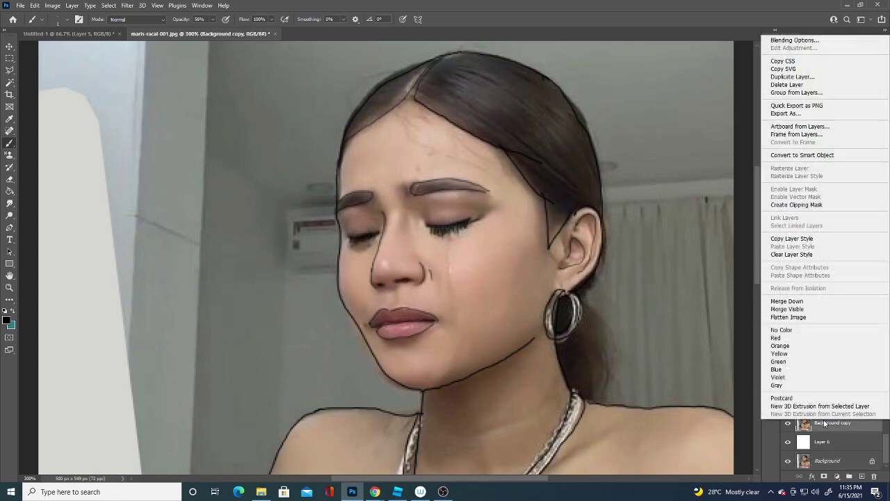
left_click(794, 40)
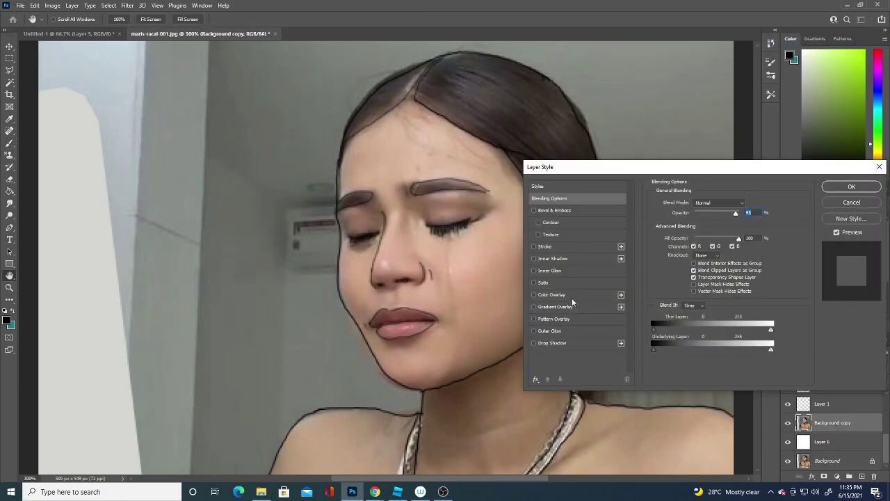
left_click(851, 188)
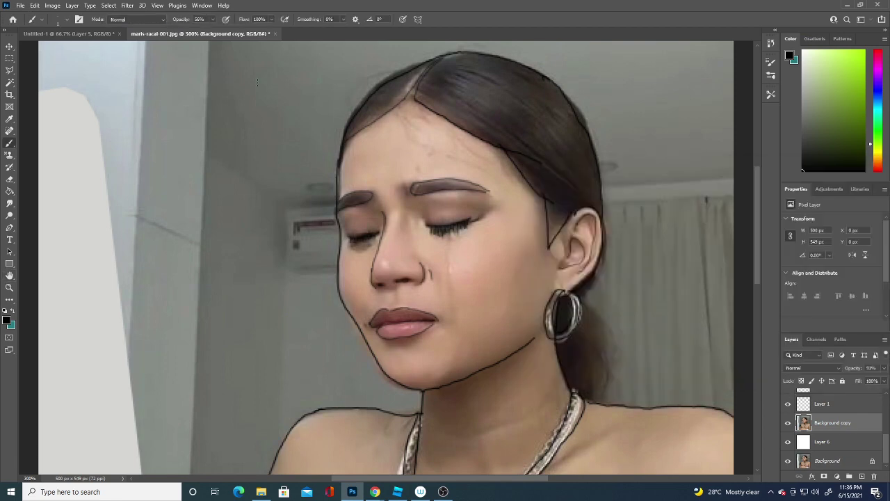
left_click(202, 6)
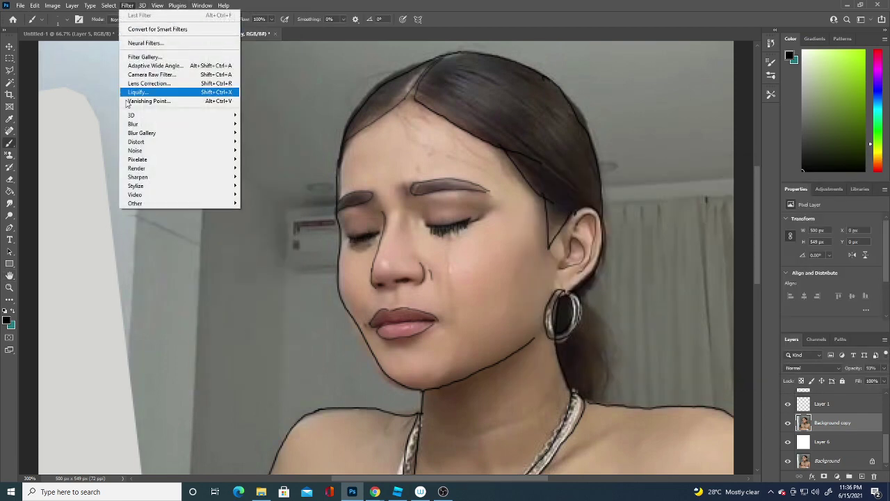
mouse_move(127, 6)
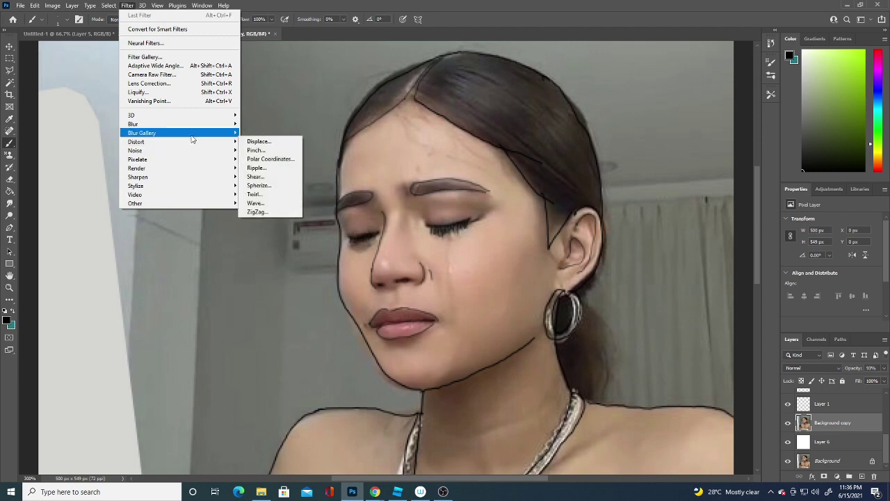
mouse_move(178, 124)
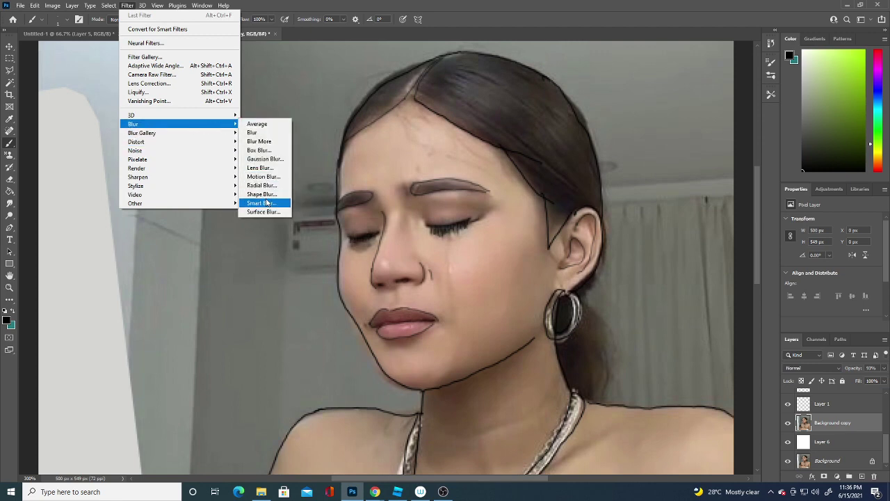
- Try Smart Blur at radius about 9.3, threshold 36.6, and compare High and Low quality
left_click(264, 203)
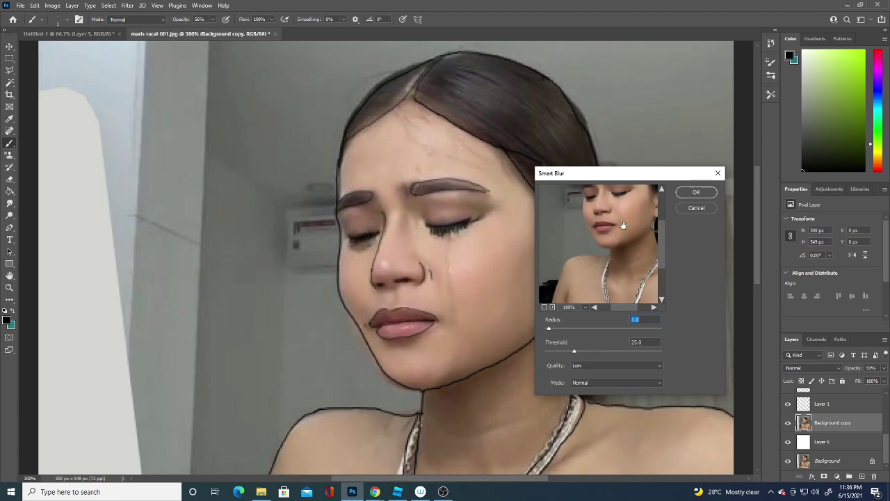
left_click_drag(624, 225, 602, 292)
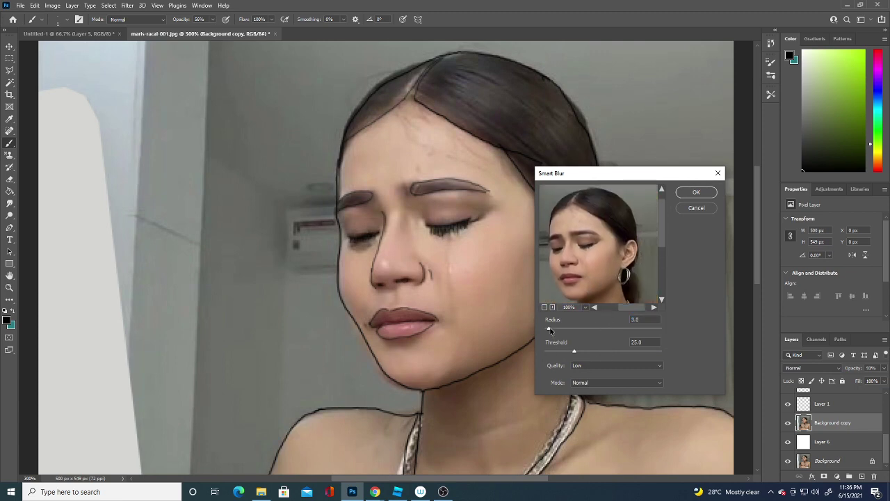
mouse_move(550, 327)
left_mouse_down()
mouse_move(581, 328)
mouse_move(558, 328)
mouse_move(634, 351)
left_mouse_up()
mouse_move(554, 330)
left_mouse_down()
mouse_move(575, 329)
mouse_move(556, 330)
left_mouse_up()
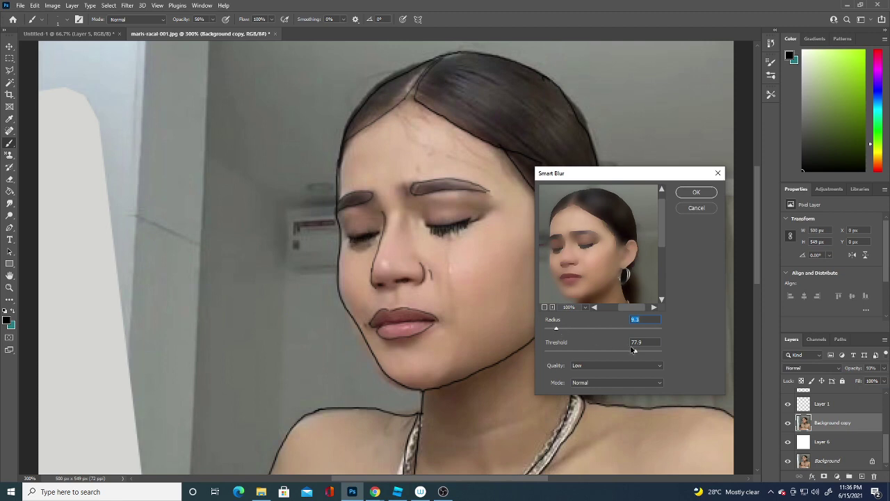
left_click_drag(633, 349, 605, 350)
left_click(603, 365)
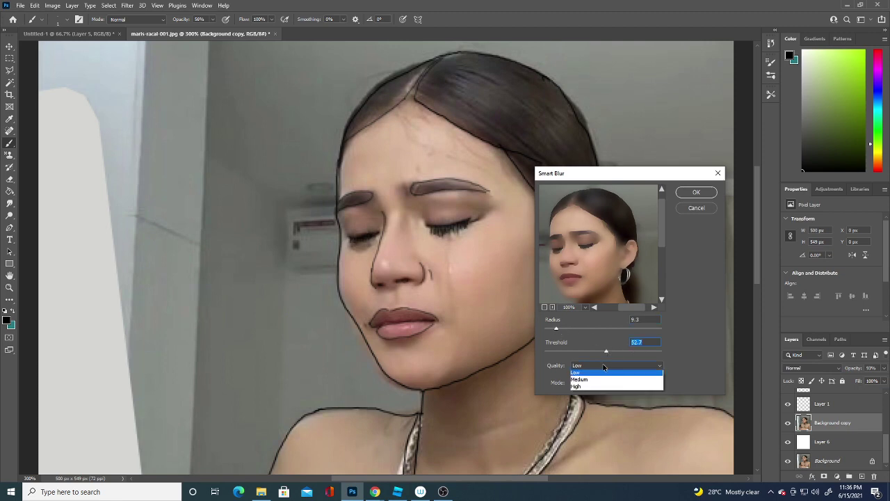
left_click(591, 386)
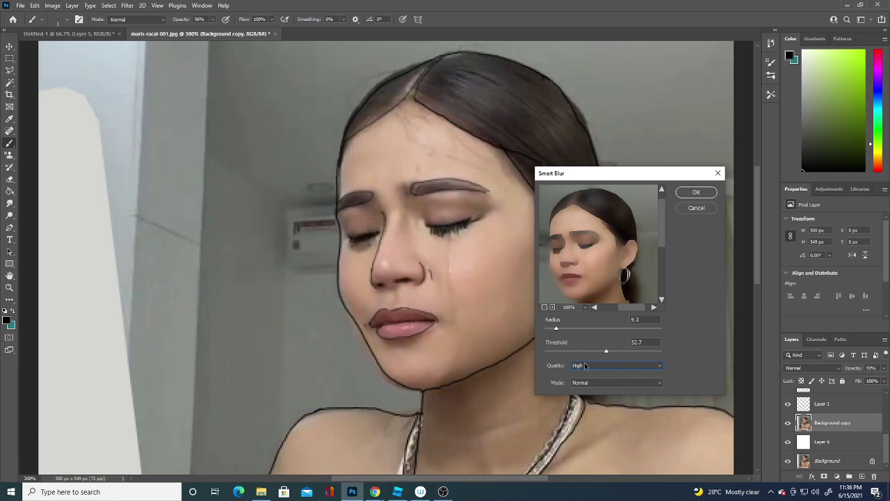
left_click_drag(605, 351, 588, 351)
left_click(584, 366)
left_click(584, 374)
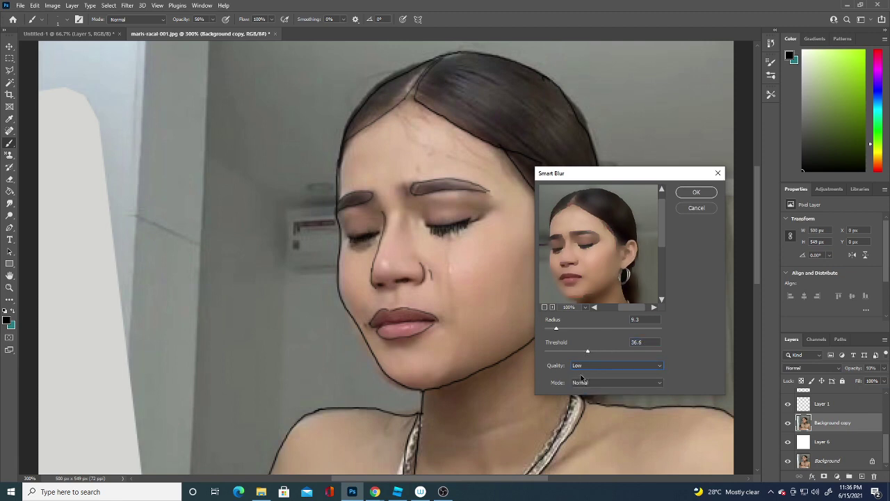
- Preview the Edge Only and overlay modes, then apply a larger-radius Normal blur and undo it
left_click(584, 383)
left_click(585, 396)
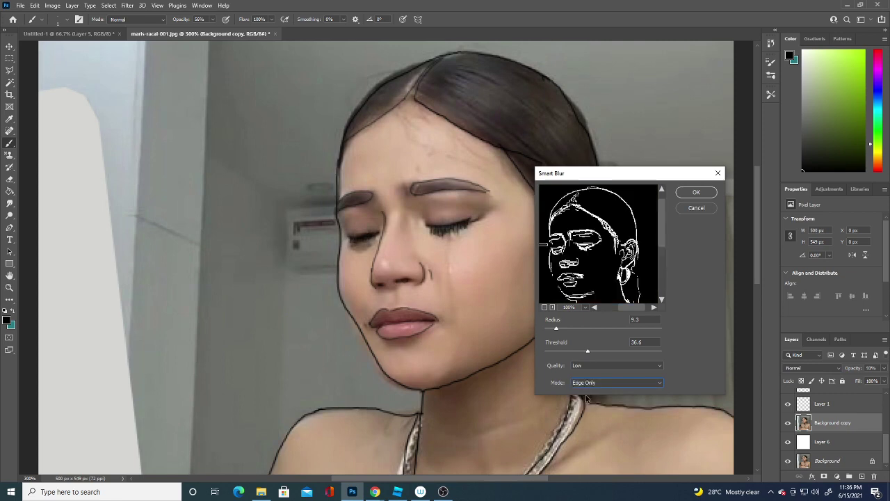
left_click(591, 387)
left_click(592, 404)
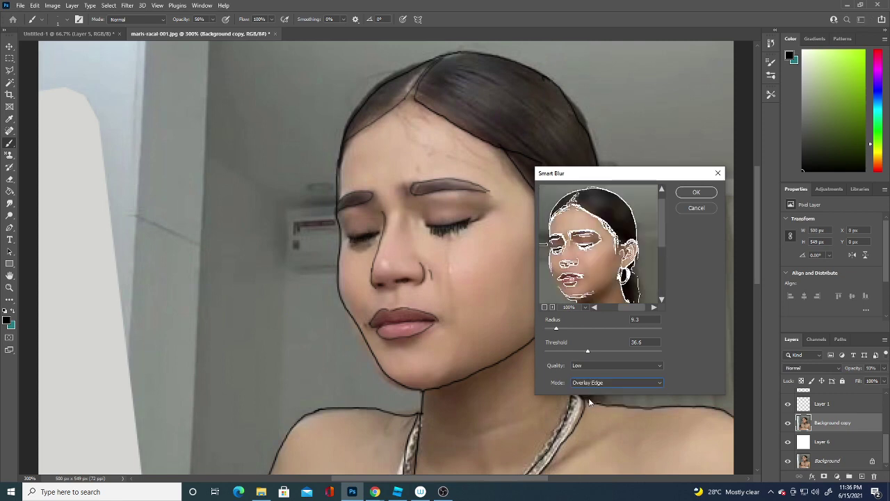
left_click(596, 383)
left_click(590, 390)
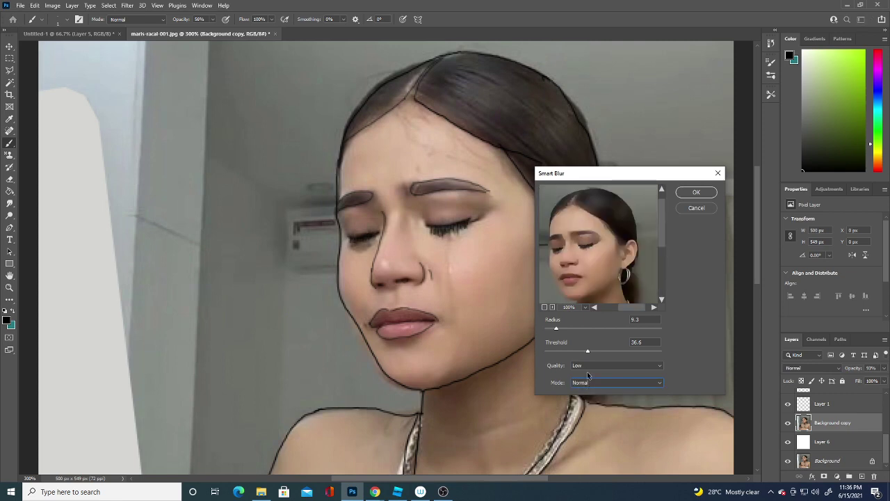
left_click_drag(589, 355, 593, 355)
mouse_move(556, 327)
left_mouse_down()
mouse_move(588, 328)
mouse_move(569, 331)
mouse_move(598, 351)
left_mouse_up()
left_click(695, 193)
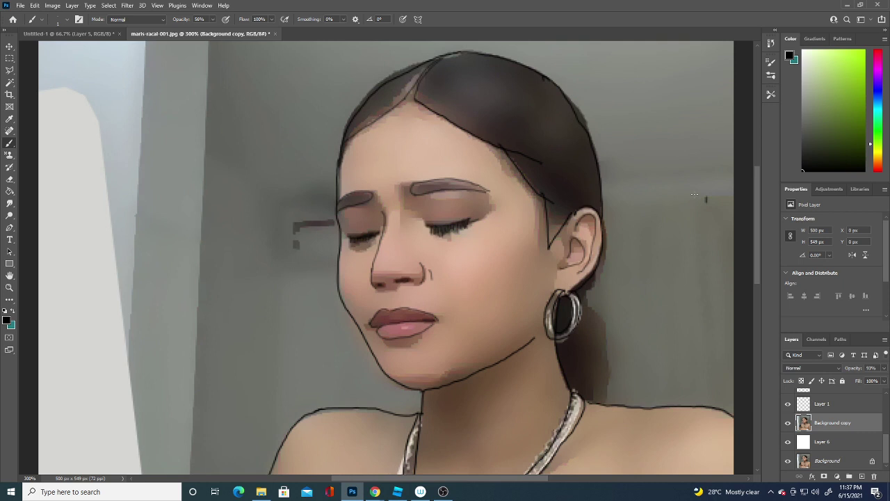
key("ctrl+z")
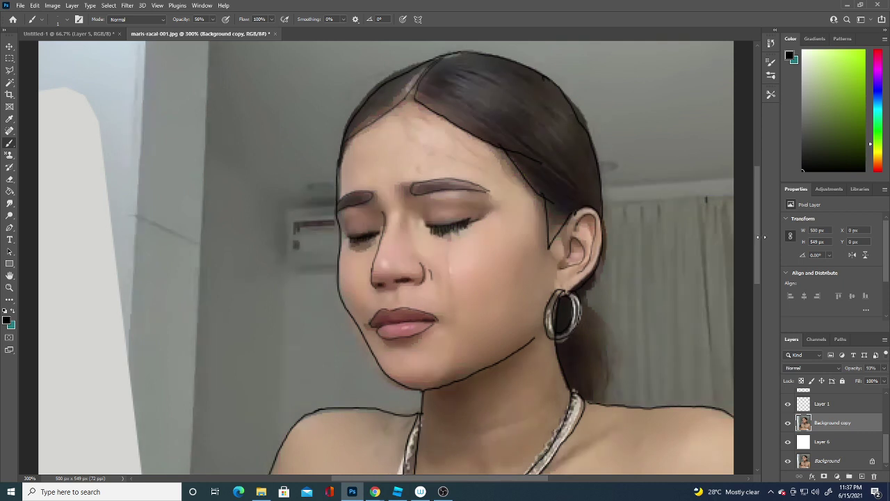
- Check the photo layer's Blending Options, then close them without changes
right_click(815, 425)
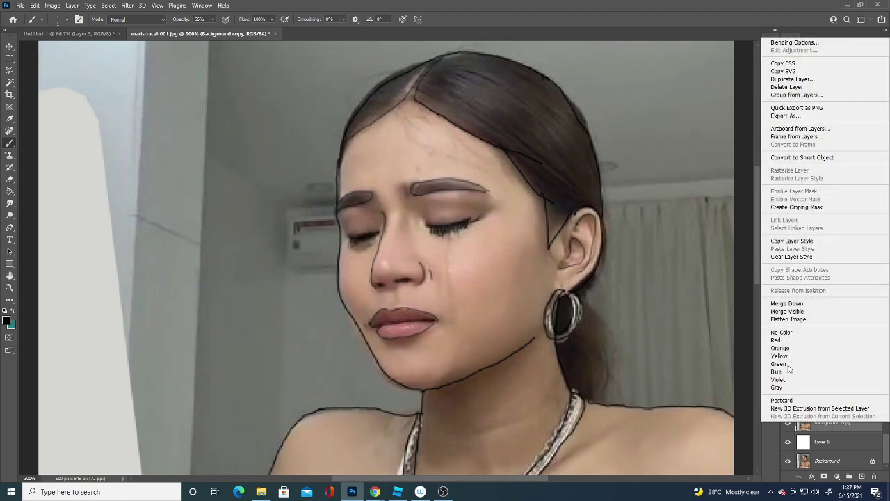
left_click(788, 43)
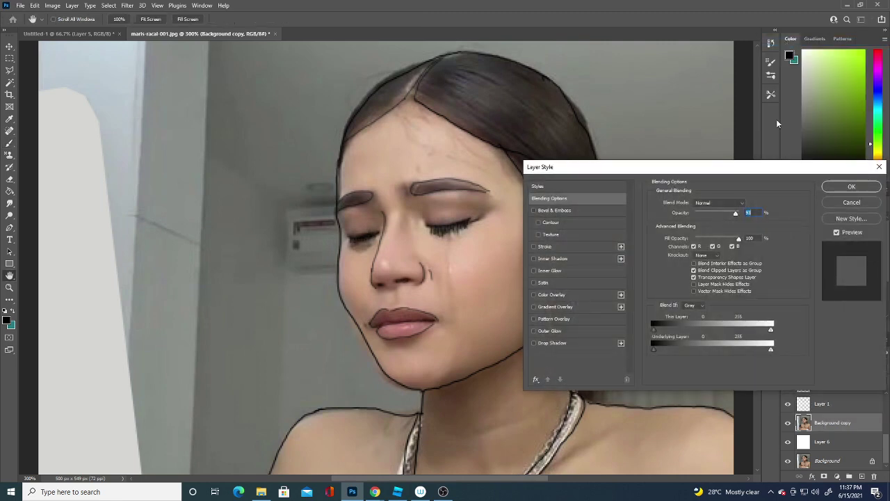
left_click(845, 203)
left_click(202, 5)
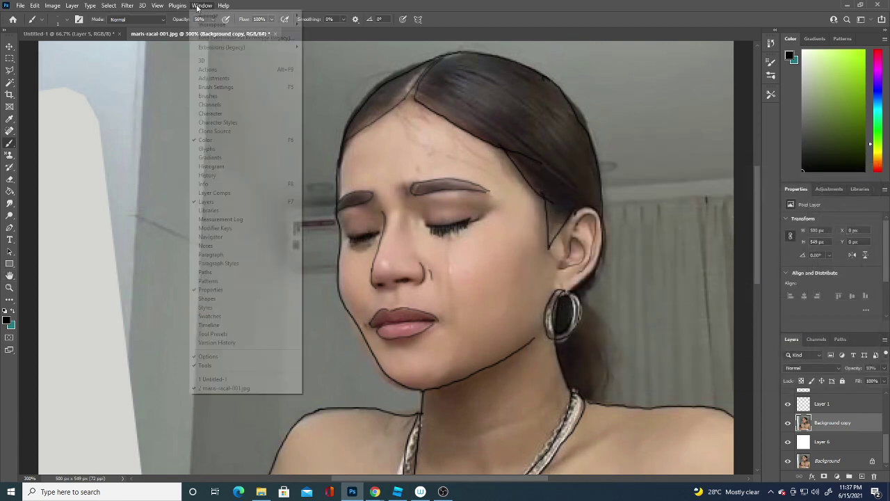
- Reapply the last filter, undo it, and reopen Smart Blur at radius 15.4, threshold 44.6
left_click(127, 5)
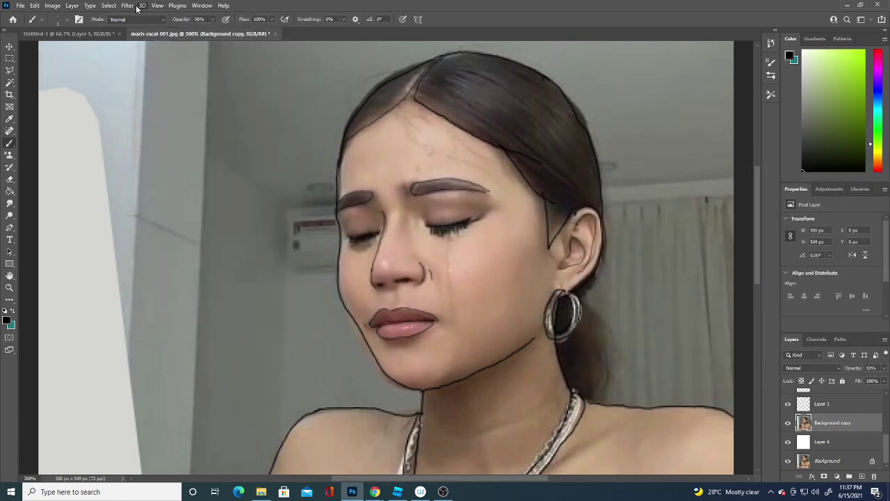
left_click(141, 14)
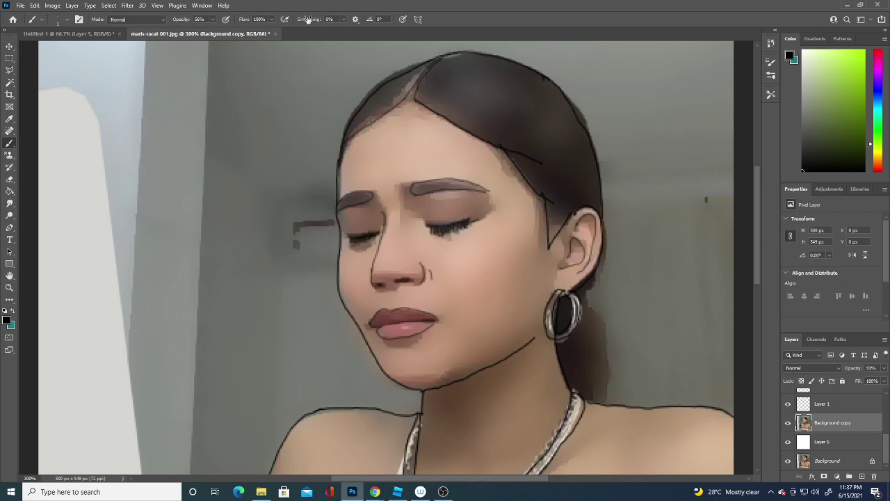
key("ctrl+z")
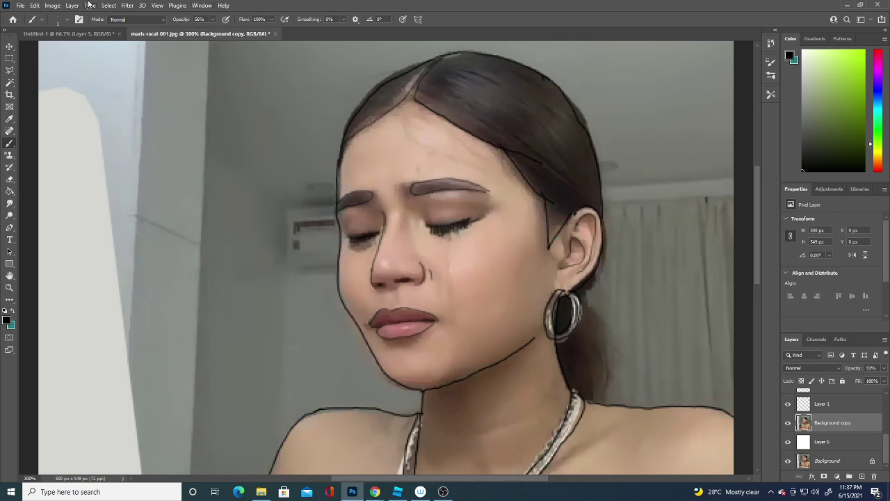
left_click(127, 6)
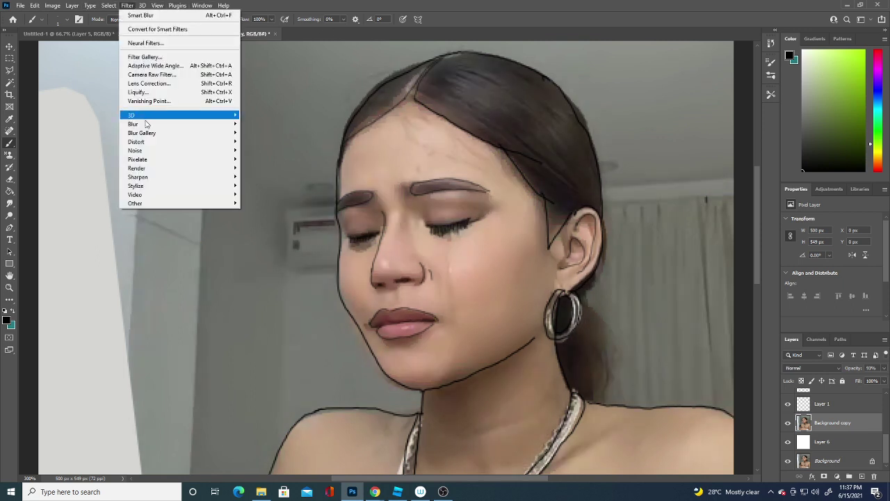
mouse_move(179, 124)
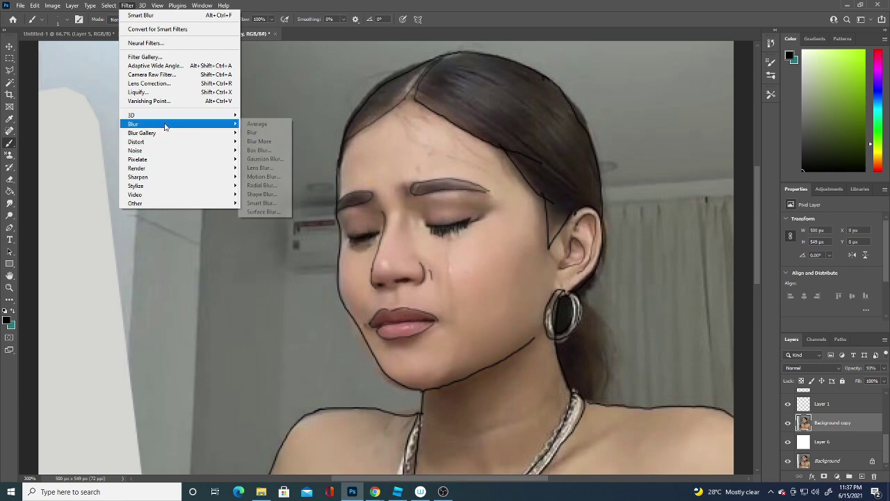
left_click(256, 203)
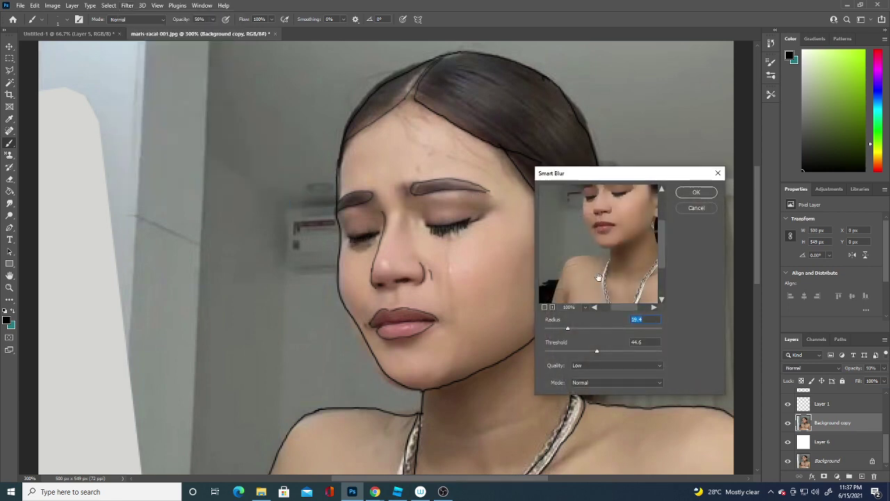
- Apply Smart Blur at radius 26.2 with the threshold lowered to 32.2
mouse_move(597, 351)
left_mouse_down()
mouse_move(546, 351)
mouse_move(567, 353)
mouse_move(576, 328)
mouse_move(661, 327)
mouse_move(575, 329)
mouse_move(609, 347)
mouse_move(568, 357)
mouse_move(583, 352)
left_mouse_up()
left_click(692, 193)
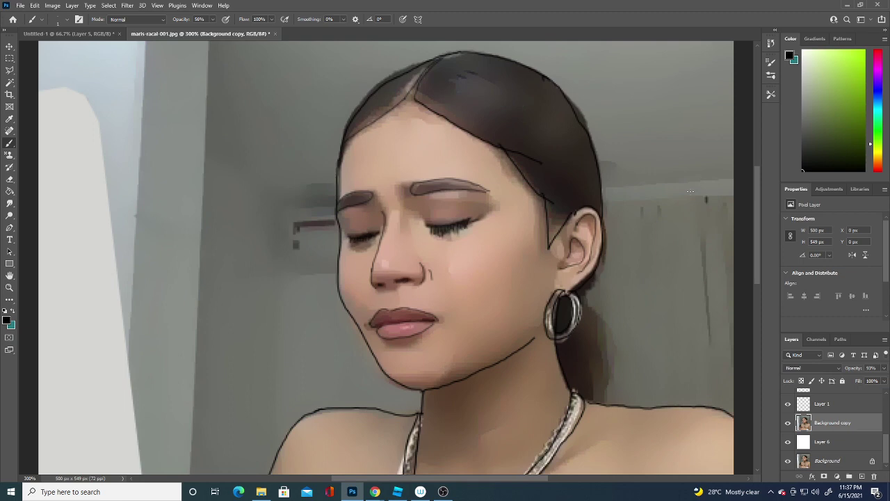
key("ctrl+minus")
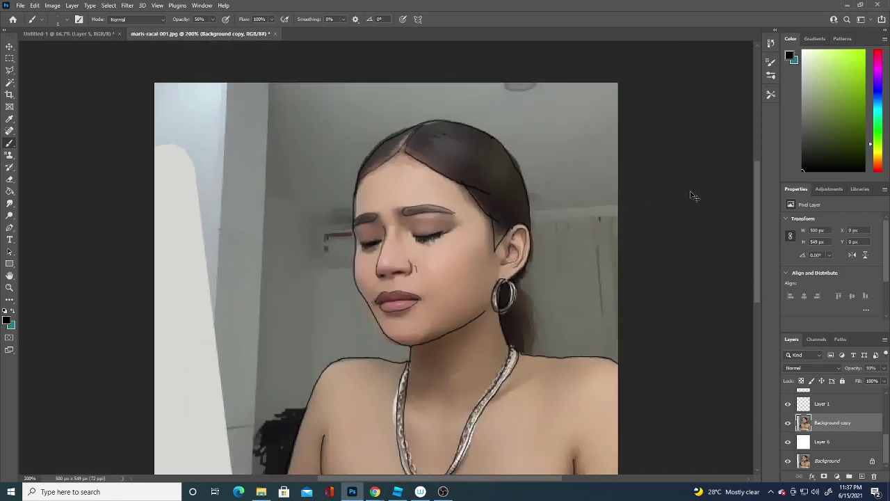
key("ctrl+minus")
key("ctrl+plus")
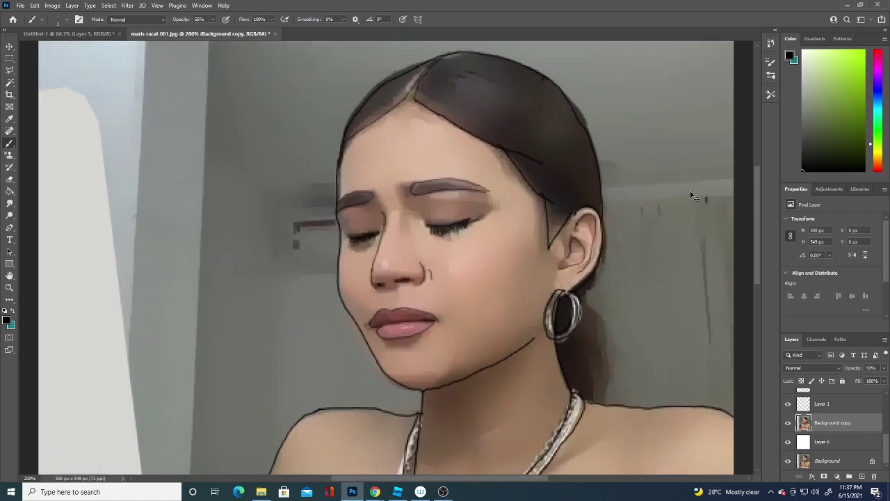
key("ctrl+minus")
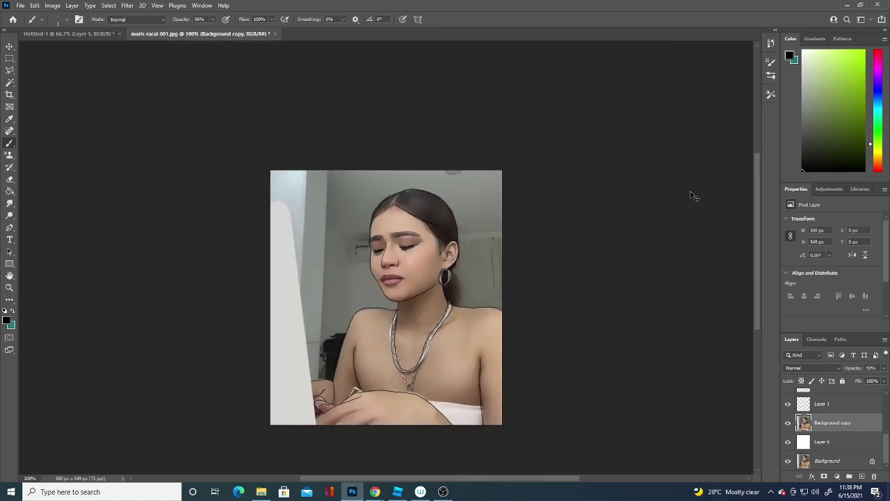
key("ctrl+plus")
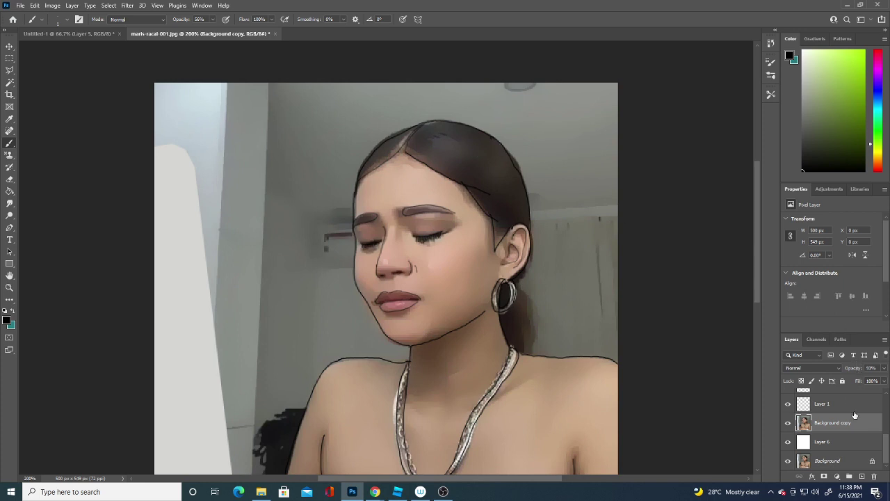
left_click(788, 424)
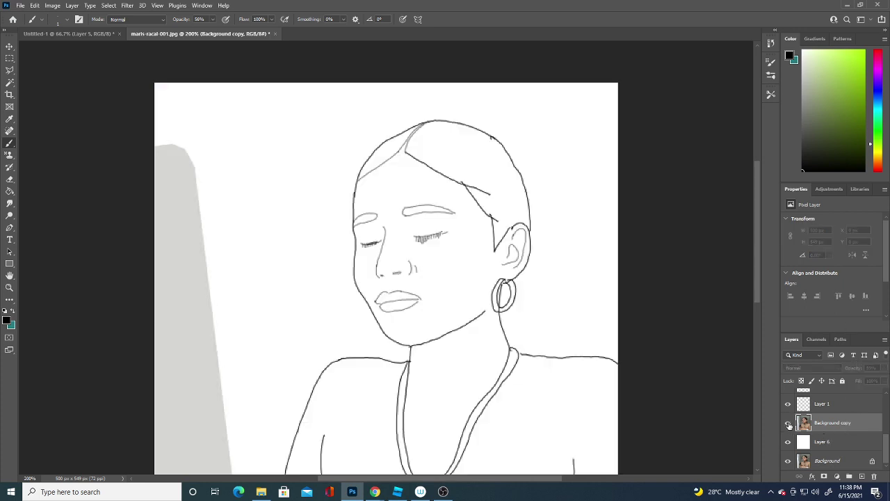
left_click(788, 424)
left_click(789, 425)
left_click(789, 424)
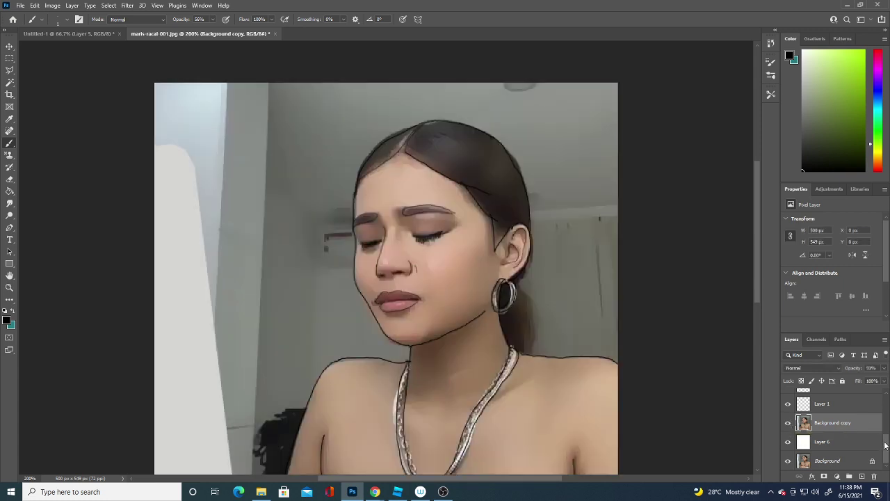
scroll(885, 443, "up", 3)
- Add a new empty layer and sample the cheek's skin tone as foreground colour
left_click(861, 476)
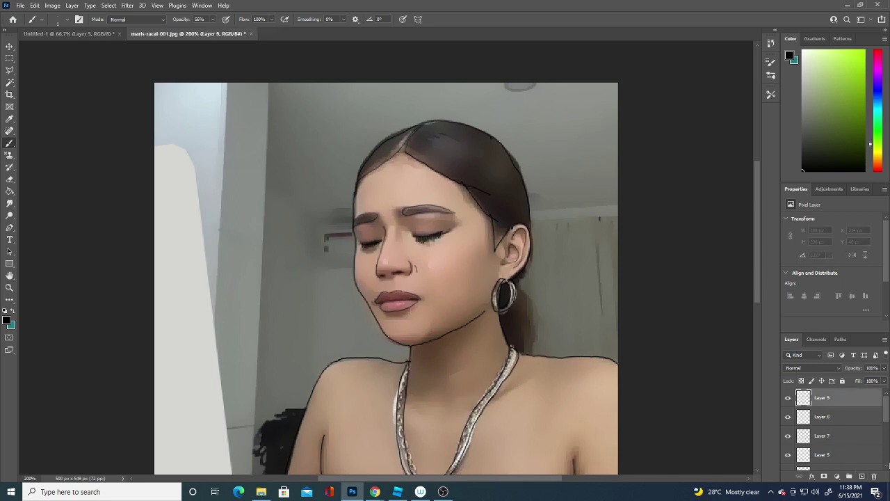
left_click(8, 319)
left_click(459, 269)
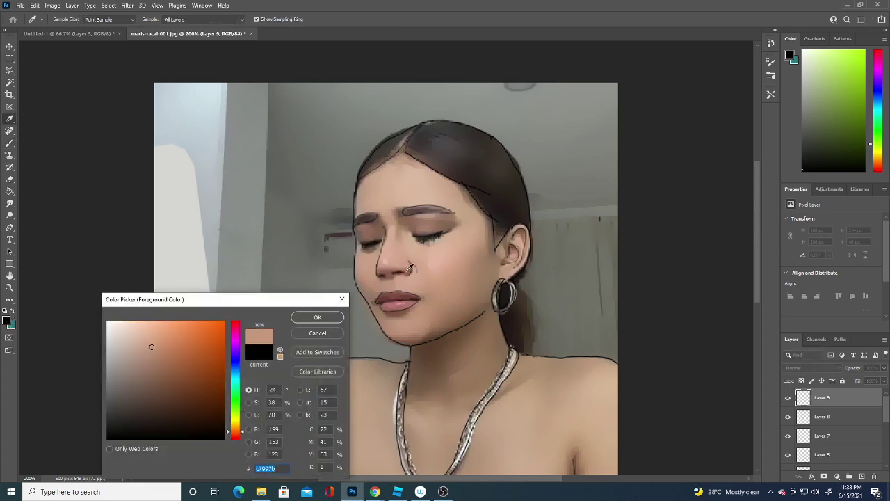
left_click(329, 319)
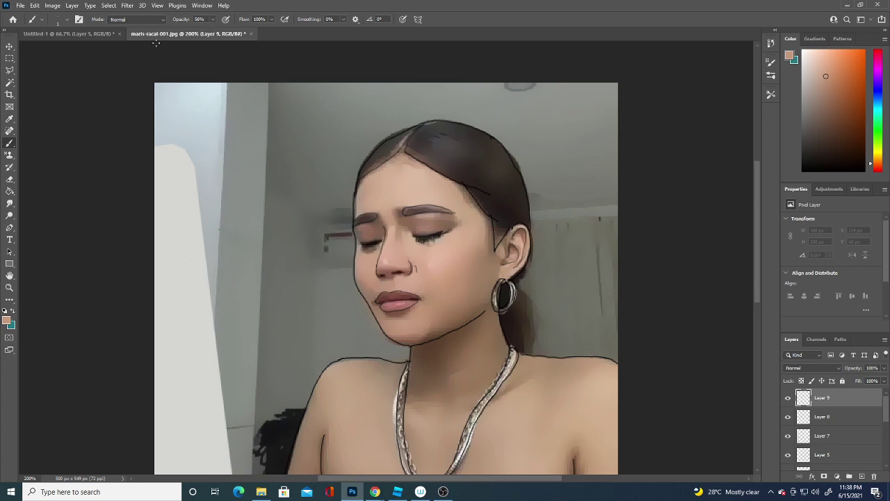
- Set the brush to a soft round tip at 45 px
left_click(68, 19)
left_click(65, 49)
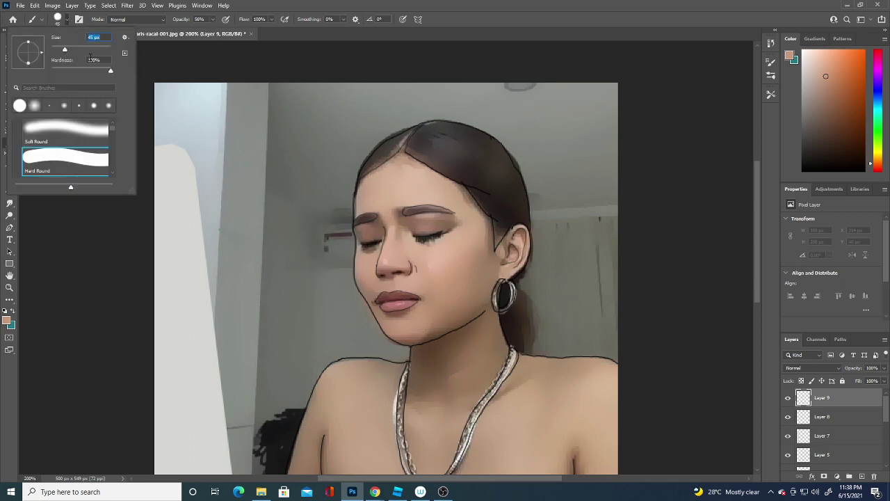
left_click(80, 135)
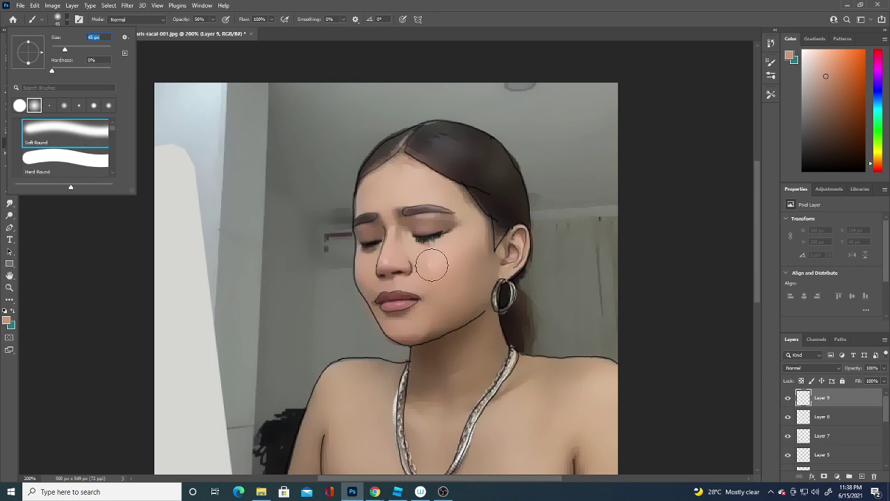
left_click(788, 400)
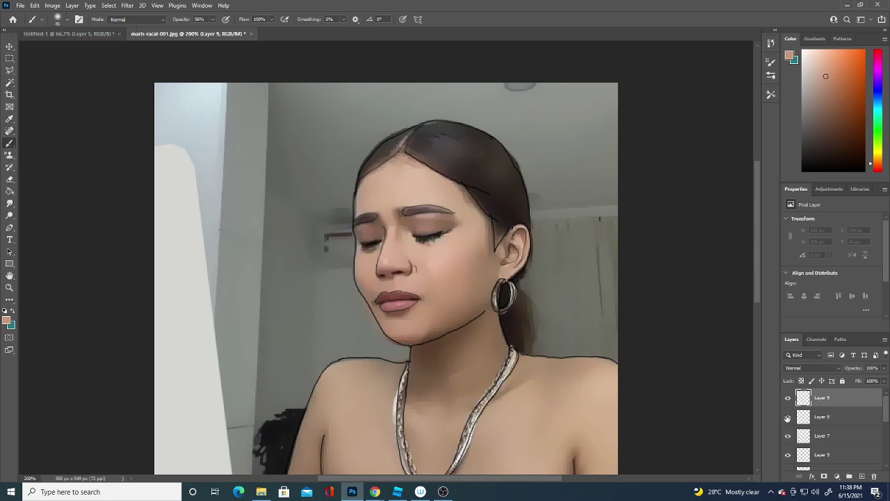
- Inspect Layers 8, 7 and 5, then select Layer 4 for painting
left_click(787, 418)
left_click(788, 418)
left_click(788, 437)
left_click(788, 436)
scroll(882, 416, "down", 3)
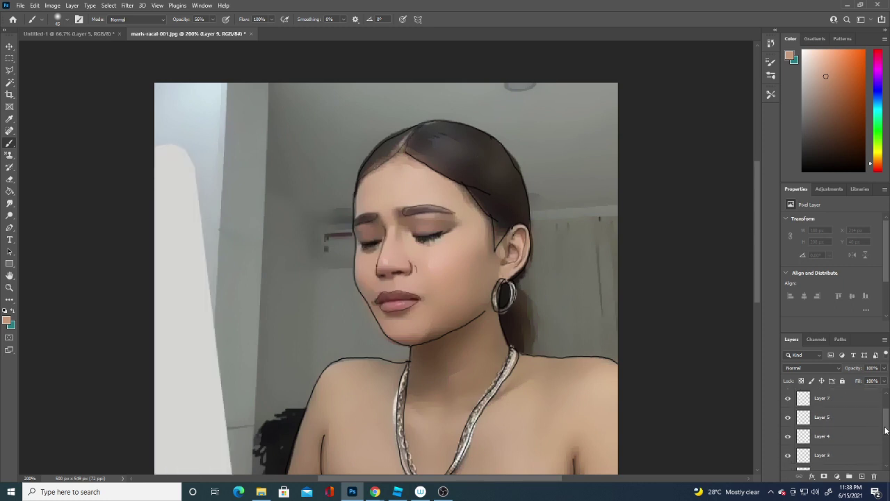
left_click(789, 406)
left_click(789, 406)
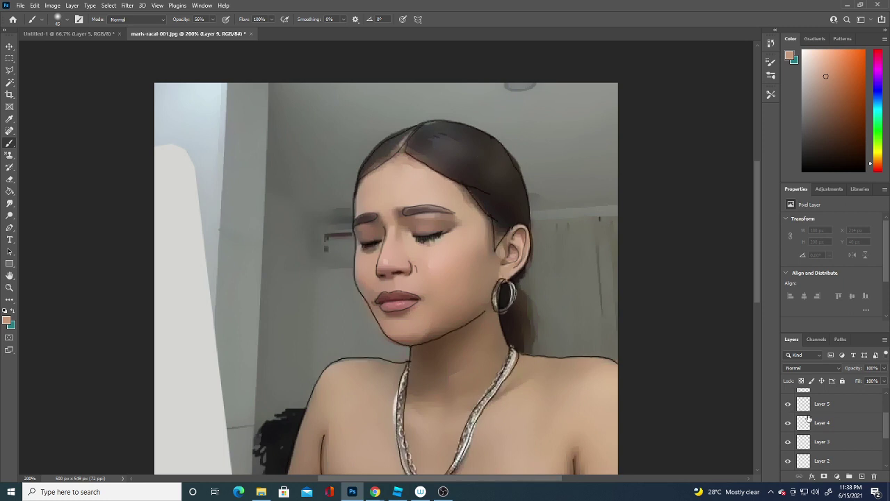
left_click(827, 422)
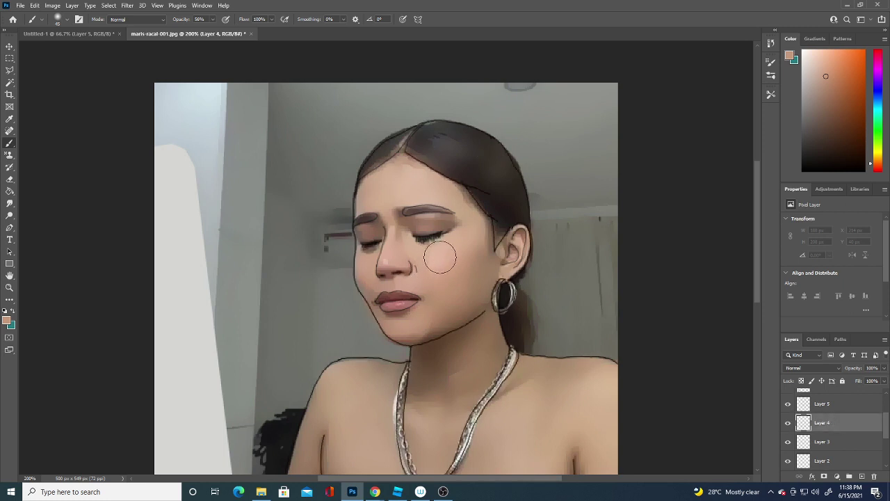
left_click(66, 19)
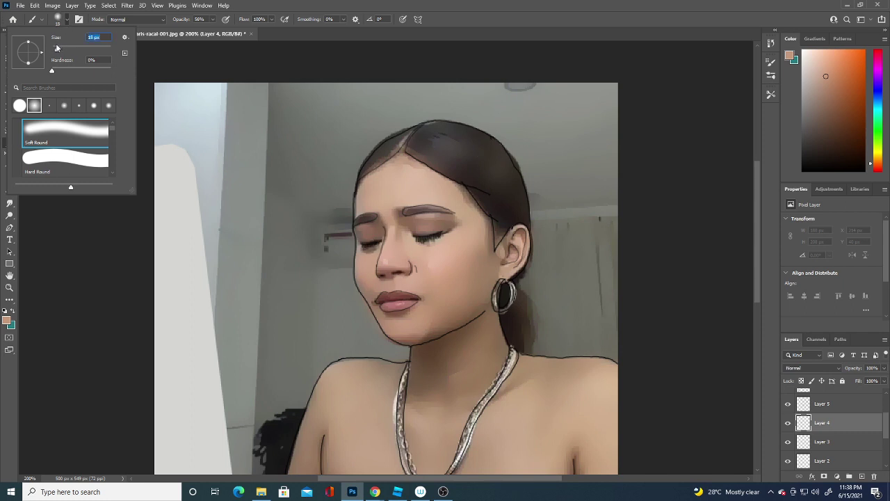
left_click(440, 276)
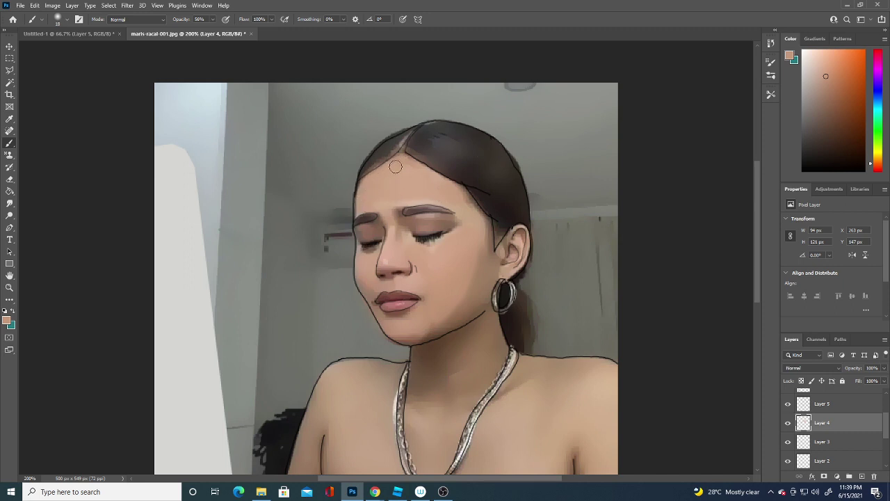
- Brush soft skin-tone strokes on Layer 4 over forehead, cheek, jaw, shoulders and chest
left_click_drag(365, 197, 386, 171)
left_click_drag(364, 265, 424, 264)
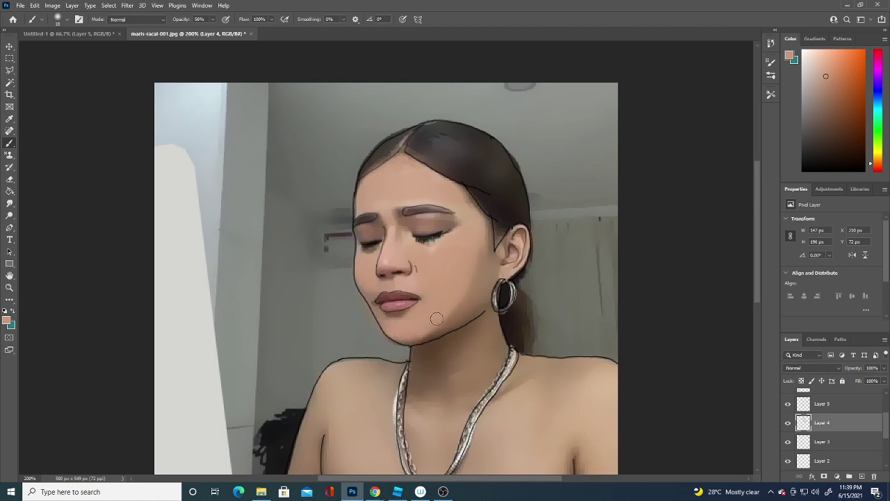
left_click_drag(437, 318, 469, 241)
left_click_drag(365, 404, 372, 435)
left_click_drag(758, 278, 758, 315)
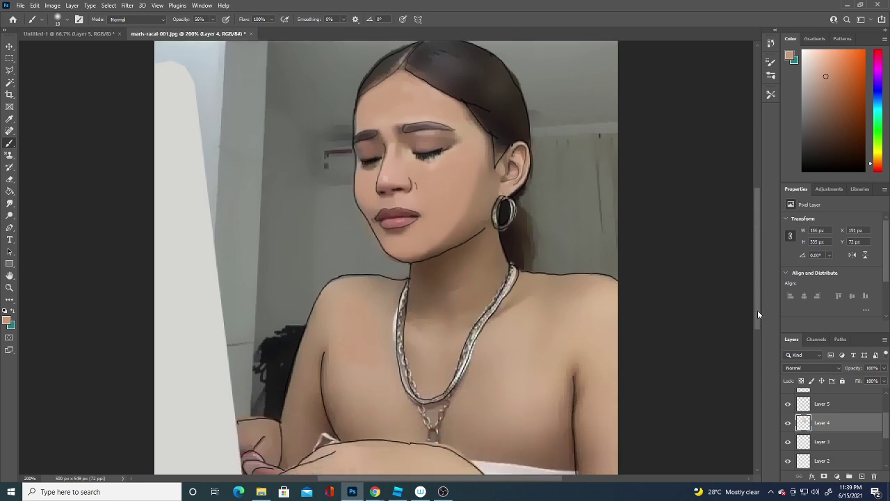
scroll(752, 296, "down", 2)
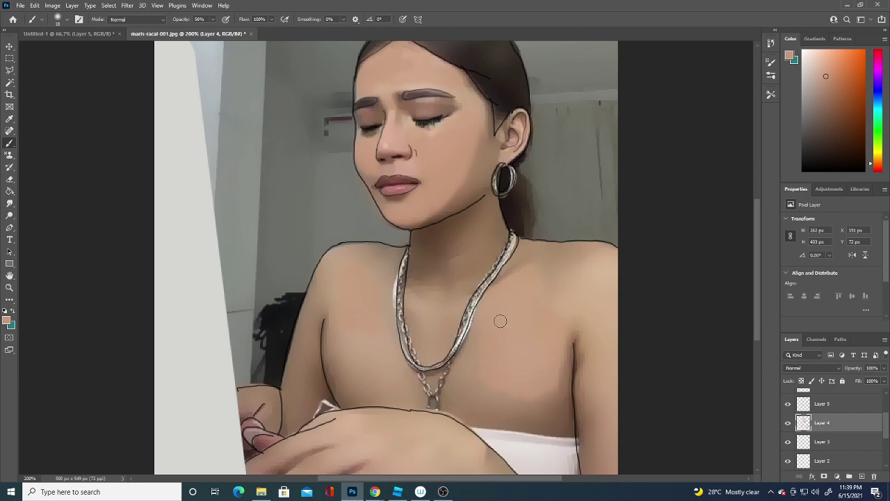
left_click(344, 318)
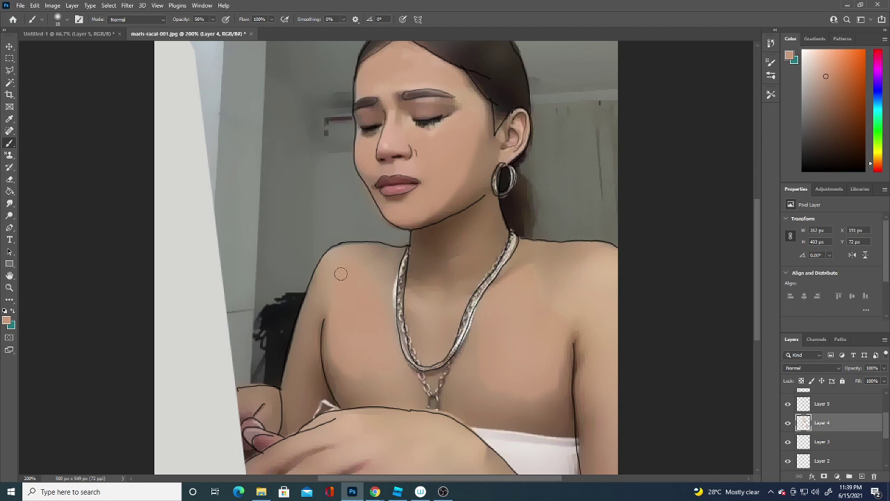
- Dab shading higher on the chest, then choose a lighter skin tone as foreground
left_click(361, 287)
left_click(9, 322)
left_click_drag(320, 301, 260, 338)
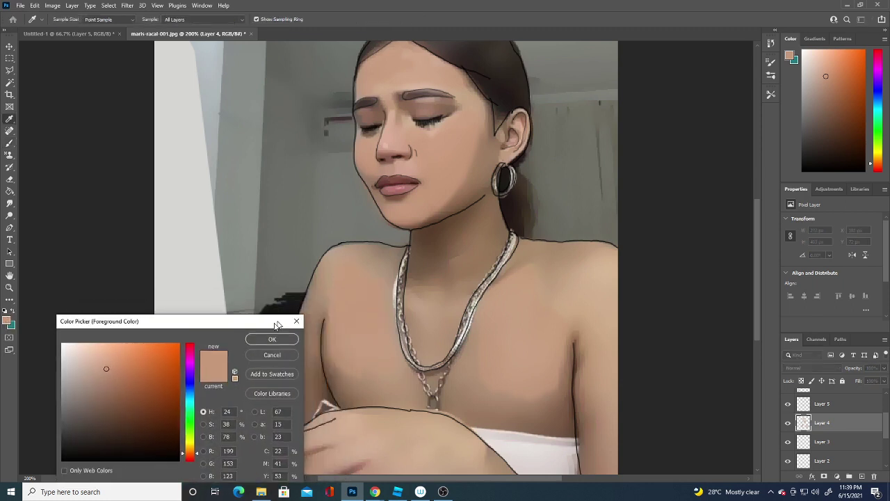
left_click(271, 354)
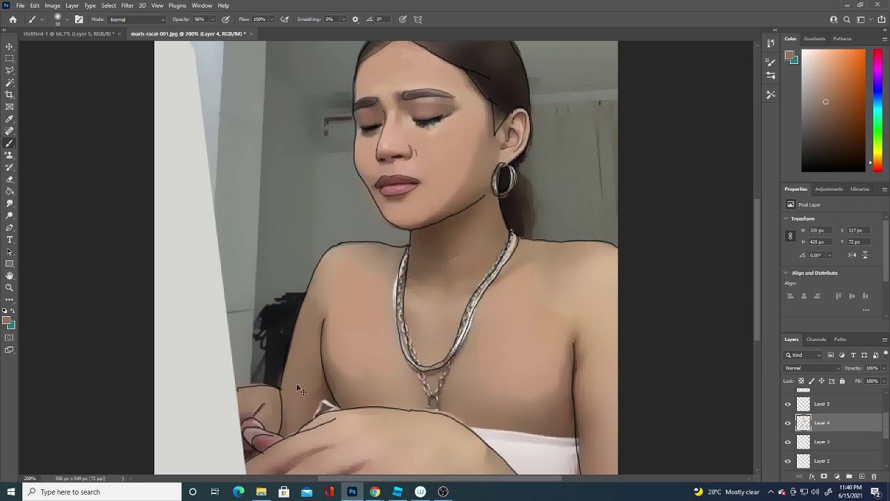
- Brush lighter skin-tone highlights along the arm and across the chest
left_click_drag(297, 388, 302, 340)
left_click_drag(269, 394, 265, 413)
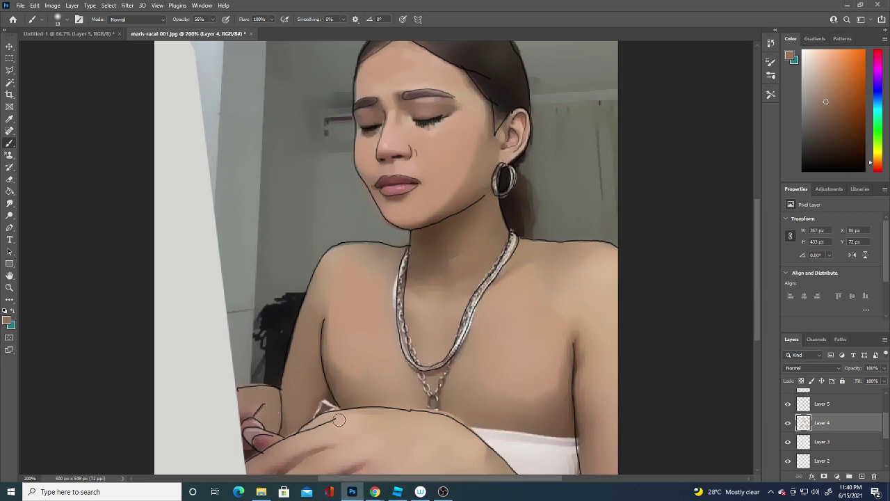
left_click(471, 373)
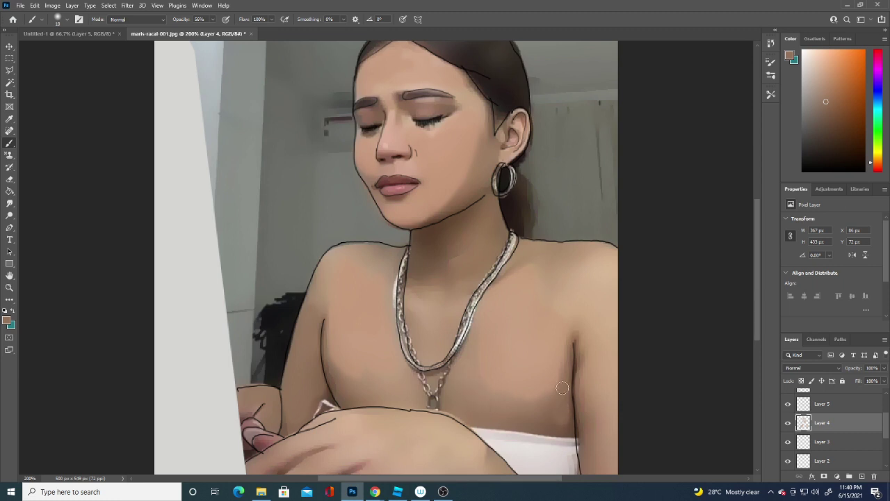
left_click_drag(563, 375, 523, 417)
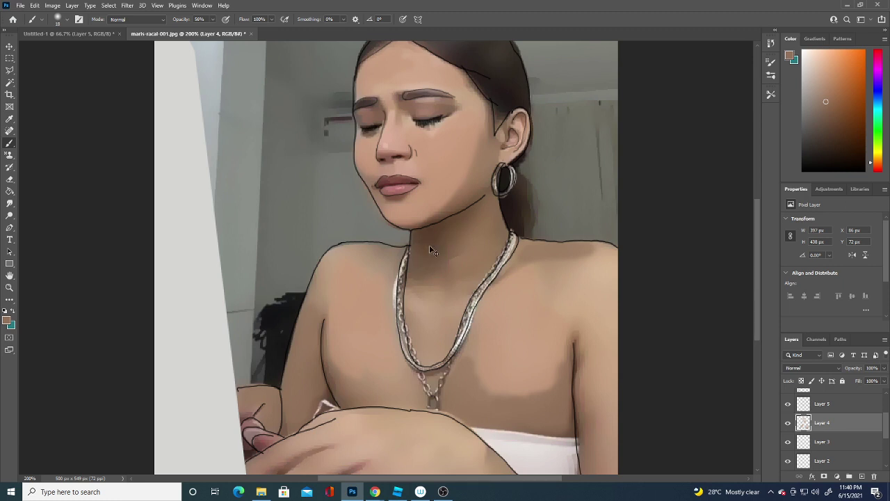
- Pick brown #9c7d63 and brush it over the neck just below the jawline
left_click(7, 322)
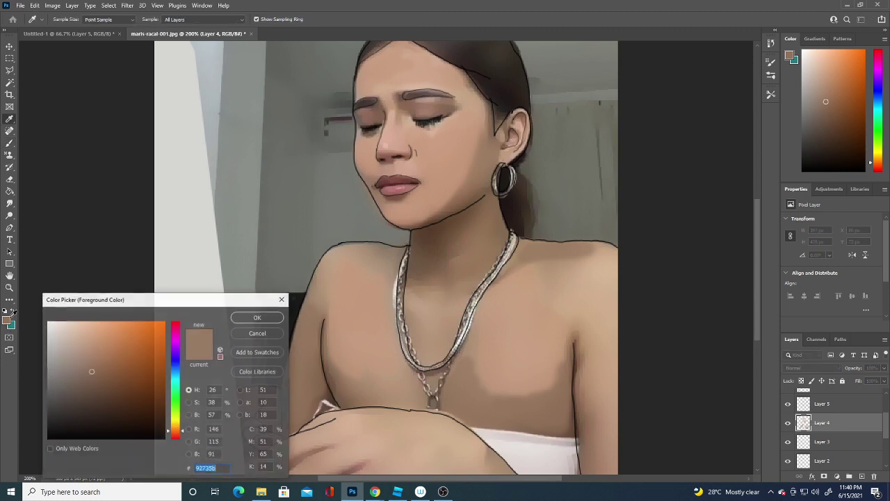
left_click(274, 319)
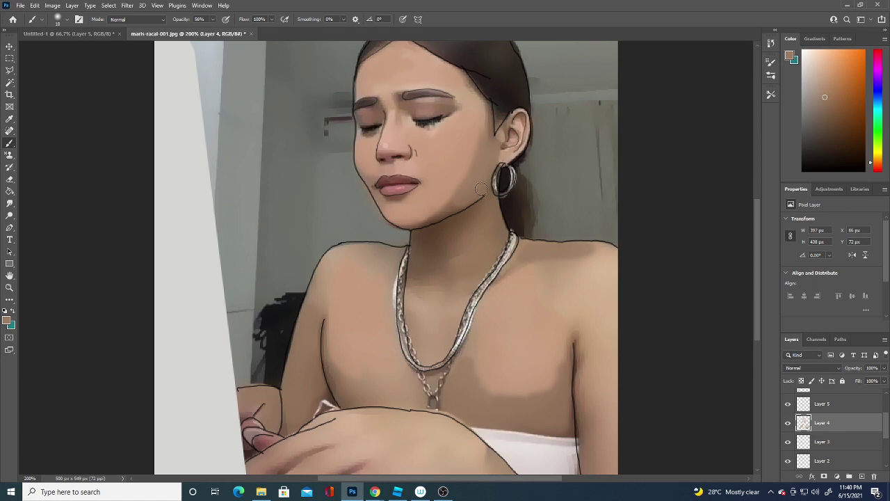
mouse_move(483, 196)
left_mouse_down()
mouse_move(473, 217)
mouse_move(418, 255)
mouse_move(415, 243)
mouse_move(424, 232)
mouse_move(418, 239)
mouse_move(462, 243)
left_mouse_up()
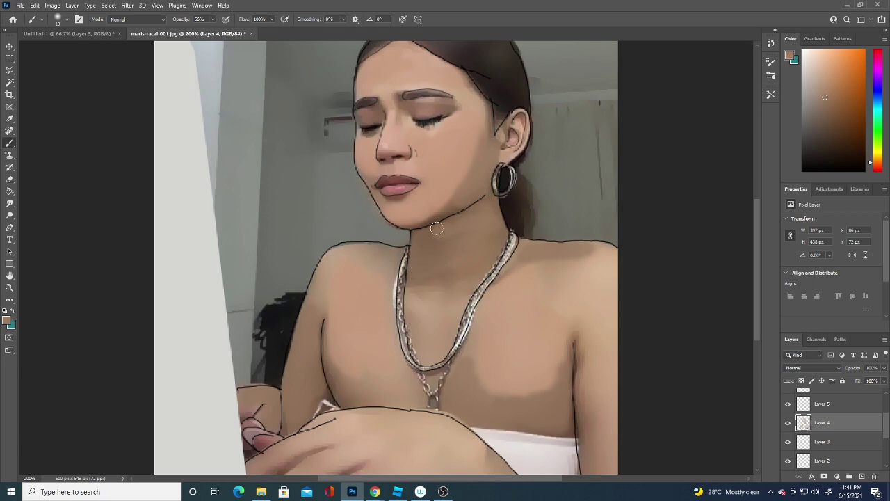
left_click_drag(757, 225, 756, 185)
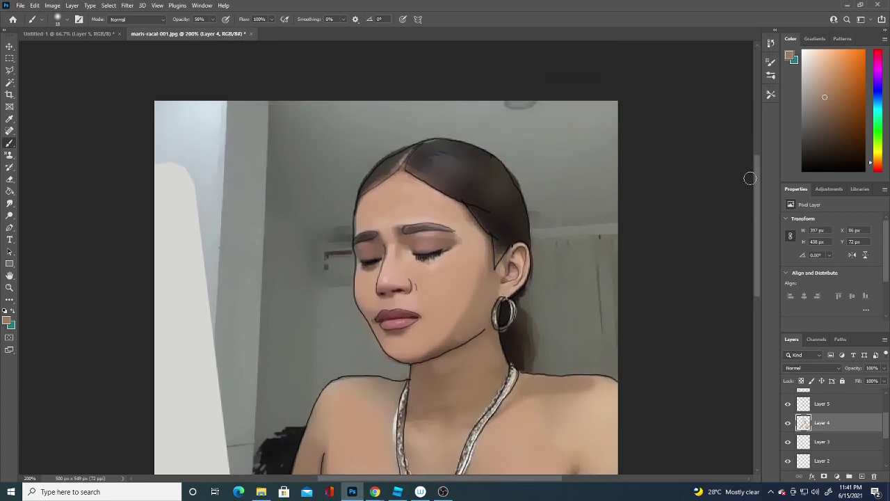
- Sample dark hair brown #38312b as the foreground colour
left_click(7, 322)
left_click(496, 191)
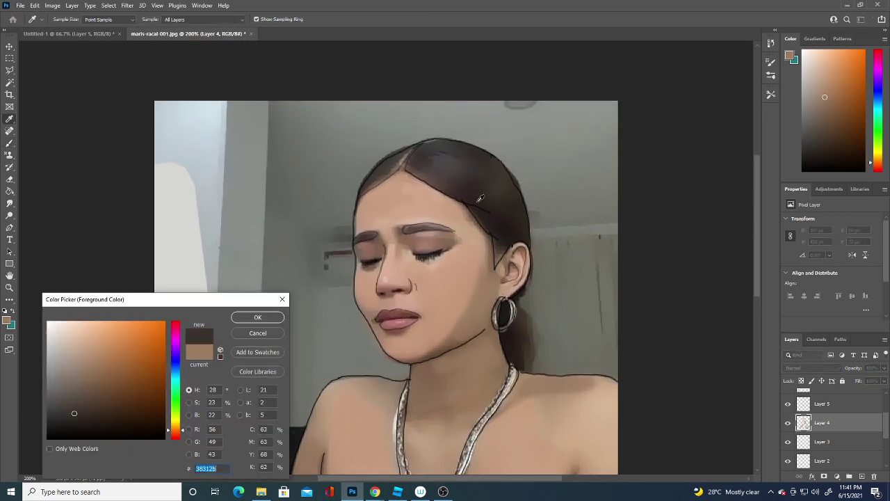
left_click(258, 318)
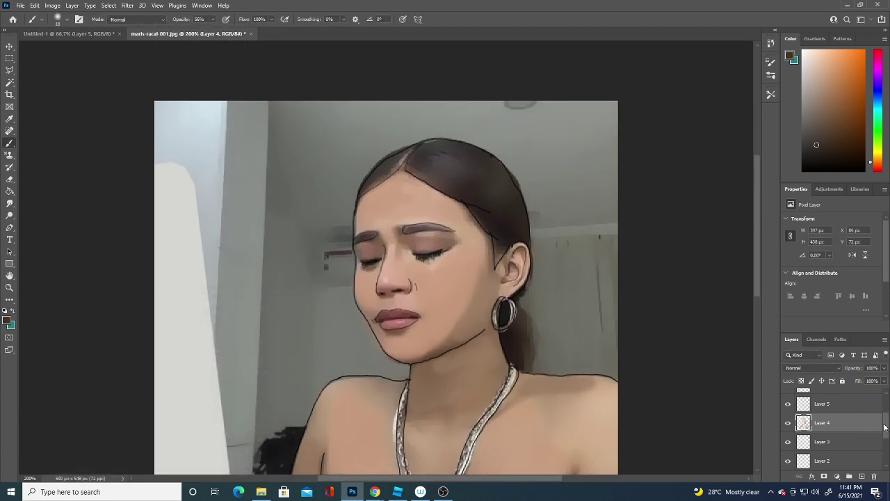
left_click_drag(885, 426, 876, 403)
scroll(887, 418, "down", 3)
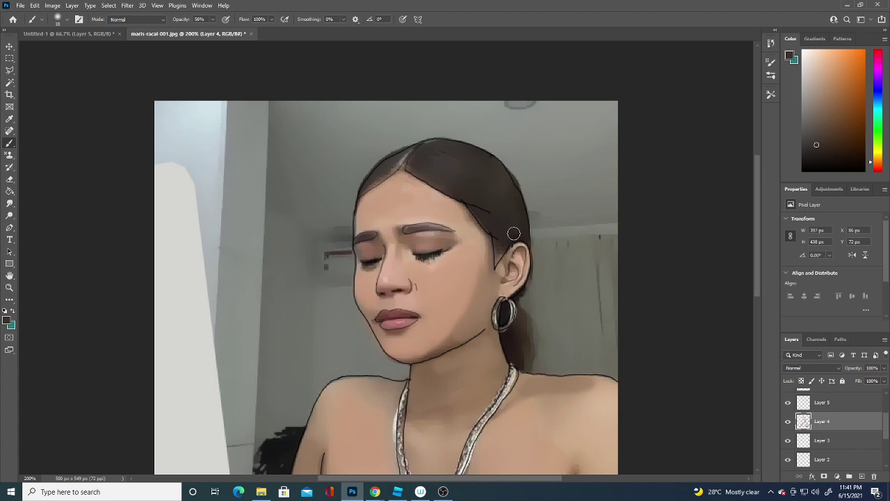
- Paint dark strands from the hairline toward the crown, undoing one stray stroke
mouse_move(499, 186)
left_mouse_down()
mouse_move(473, 167)
mouse_move(507, 110)
left_mouse_up()
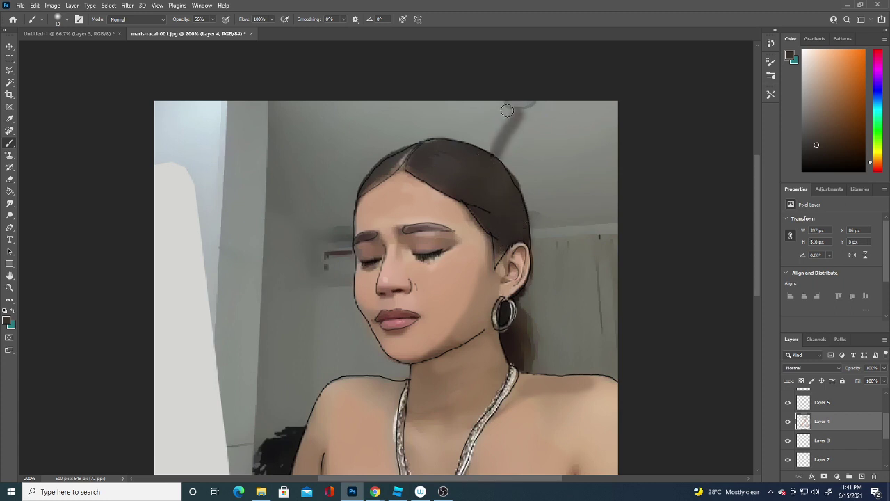
key("ctrl+z")
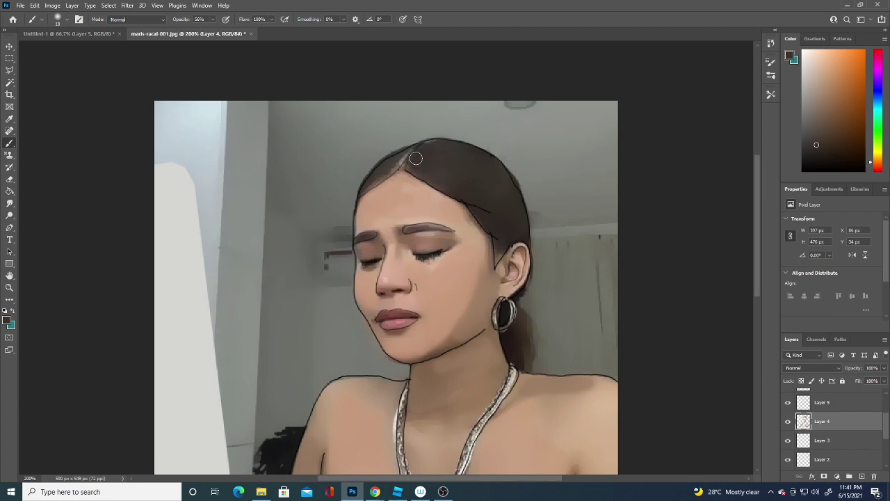
mouse_move(385, 172)
left_mouse_down()
mouse_move(374, 181)
mouse_move(429, 150)
left_mouse_up()
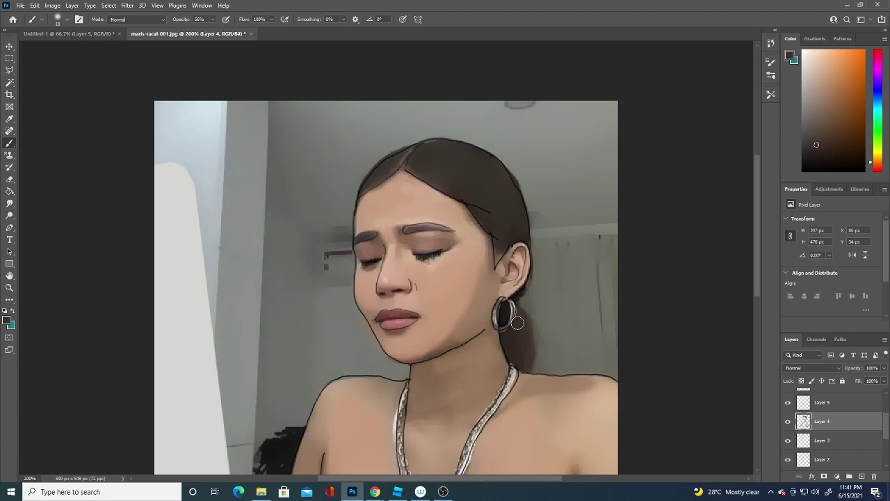
key("ctrl+minus")
key("ctrl+minus")
key("ctrl+minus")
- View at 100%, compare with Background copy hidden and shown, and hide white Layer 6
key("ctrl+plus")
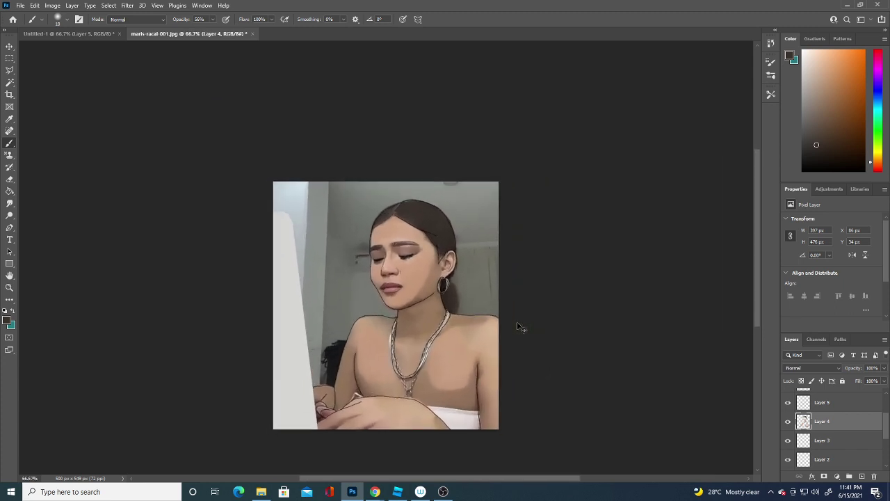
key("ctrl+plus")
key("ctrl+minus")
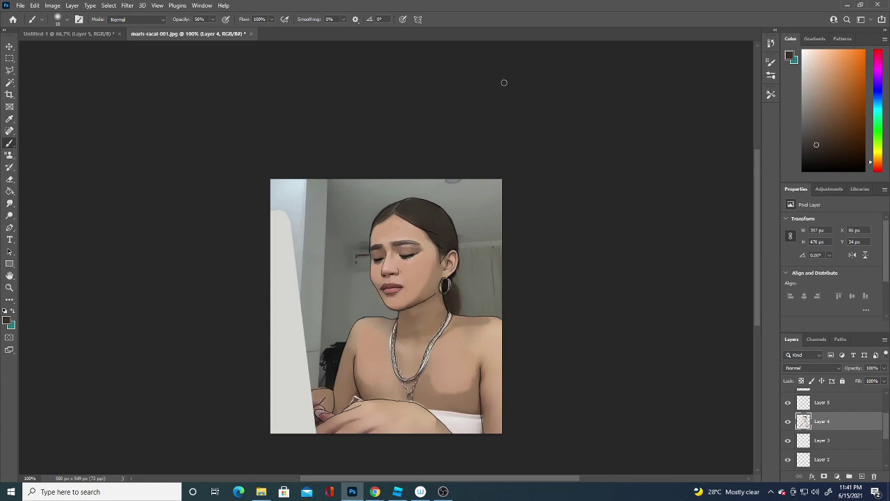
left_click_drag(886, 433, 884, 473)
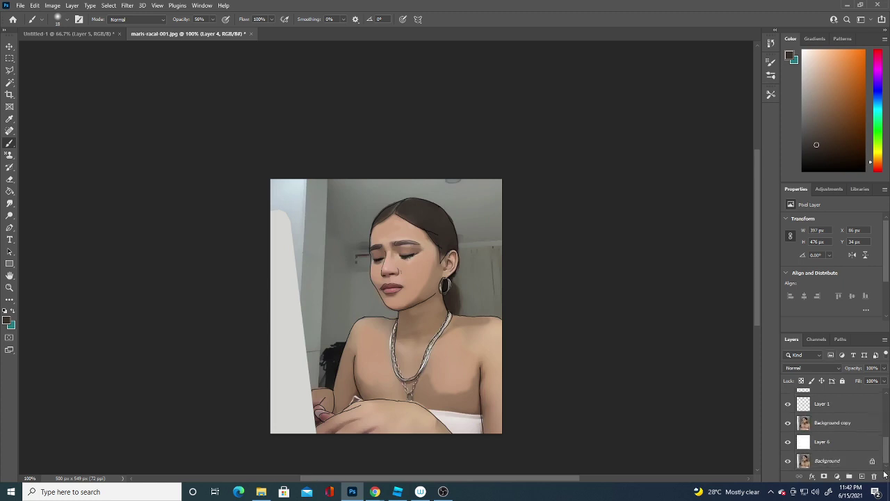
left_click(789, 422)
left_click(788, 422)
left_click(788, 442)
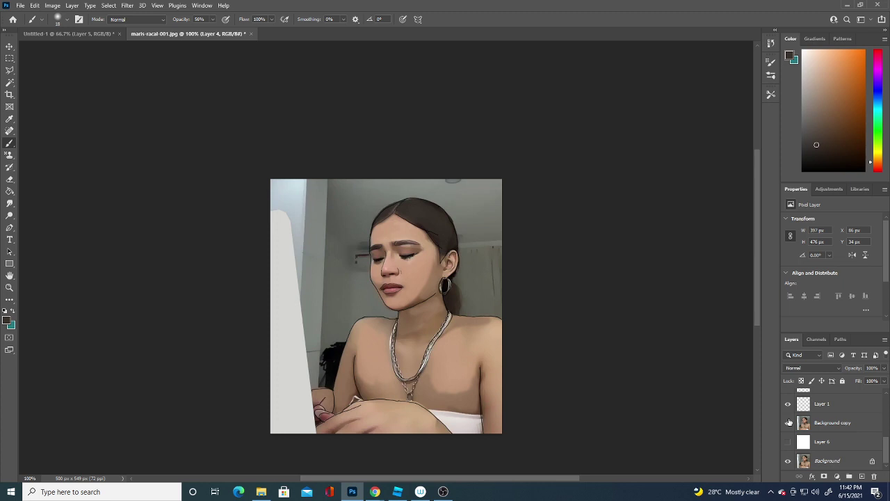
- Toggle the Layer 5 outlines to compare, leave them visible, and select Layer 5
scroll(882, 448, "up", 3)
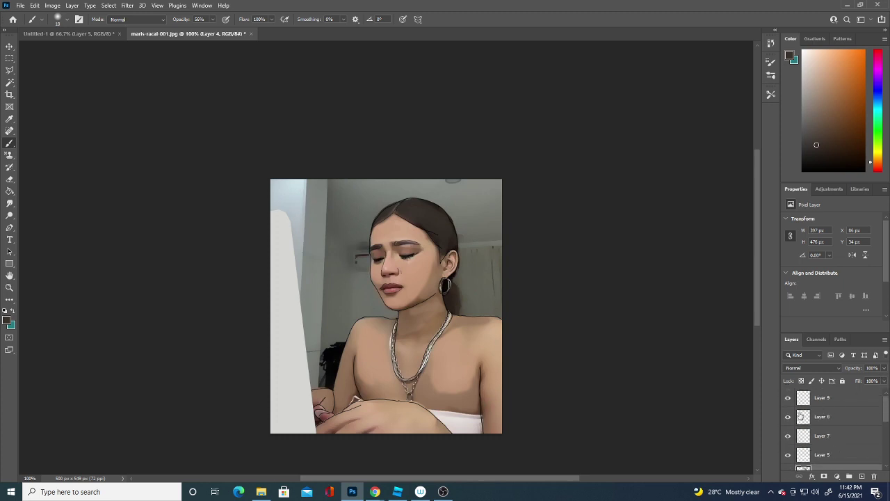
left_click(788, 456)
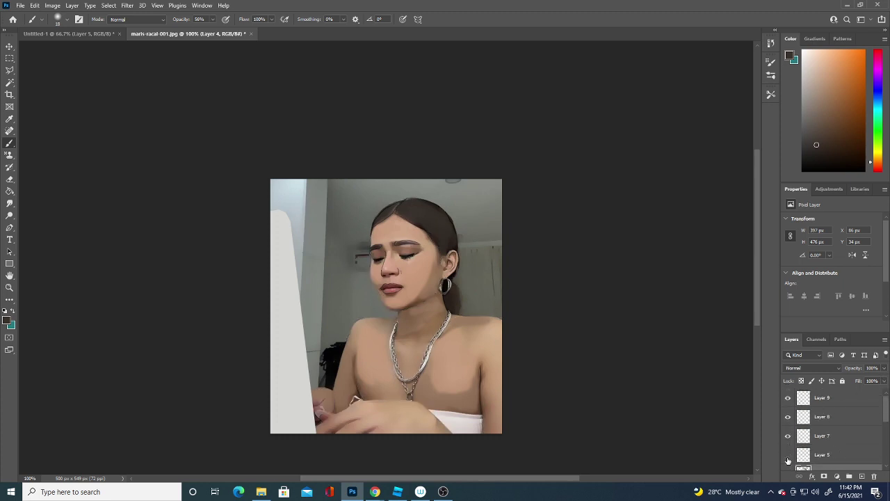
left_click(788, 457)
left_click(788, 458)
left_click(787, 457)
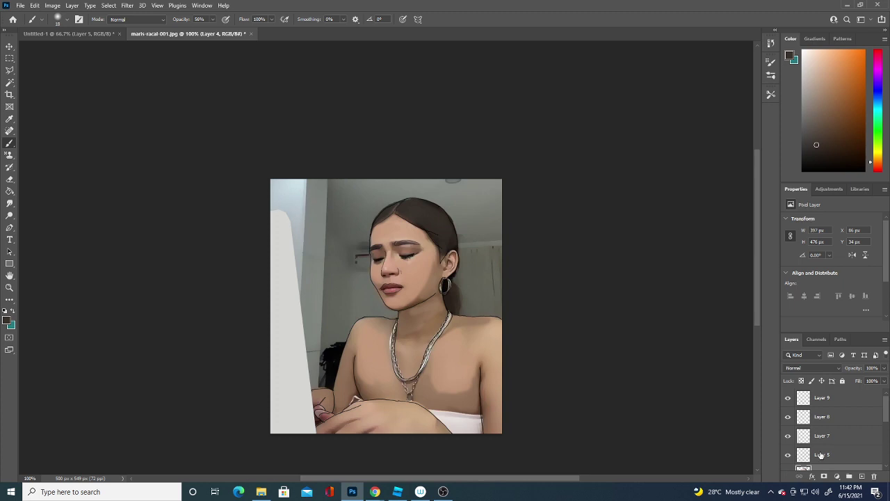
left_click(820, 456)
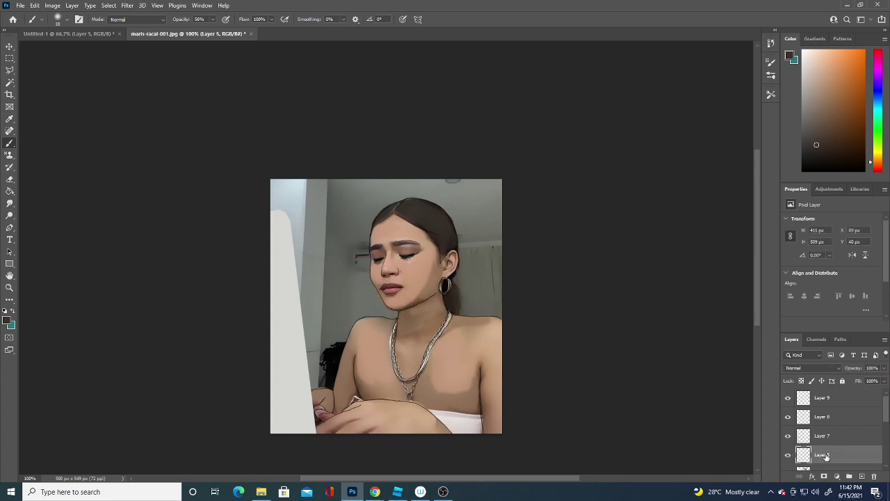
- Set Layer 5 to 68% opacity and 54% fill opacity in Blending Options
right_click(825, 456)
left_click(794, 74)
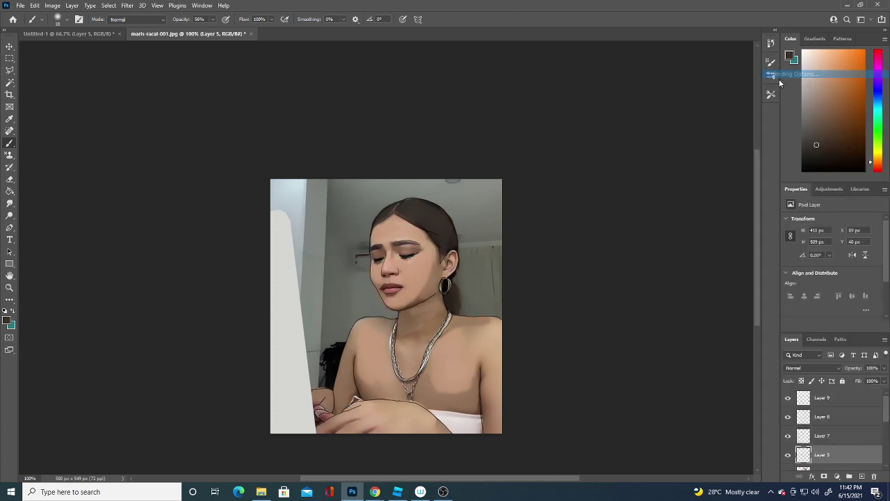
mouse_move(737, 214)
left_mouse_down()
mouse_move(704, 216)
mouse_move(727, 214)
mouse_move(707, 217)
mouse_move(715, 217)
left_mouse_up()
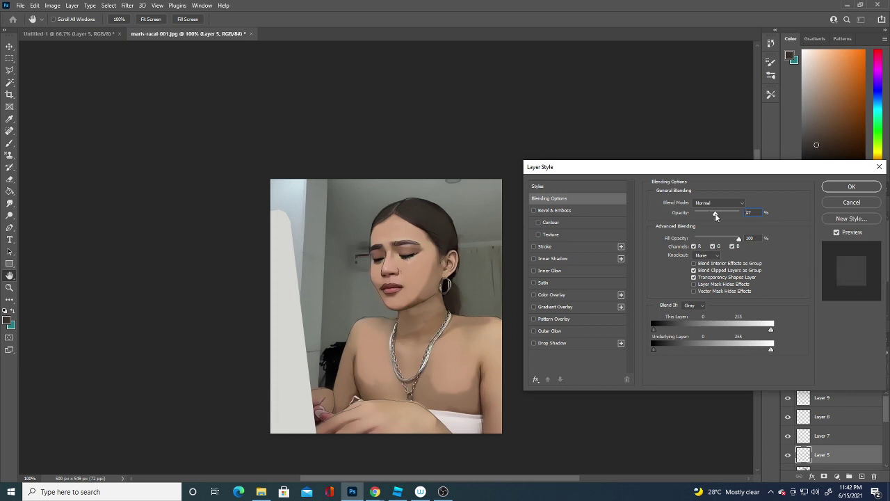
double_click(758, 212)
mouse_move(739, 238)
left_mouse_down()
mouse_move(716, 241)
mouse_move(727, 240)
mouse_move(719, 241)
mouse_move(725, 215)
left_mouse_up()
left_click(851, 187)
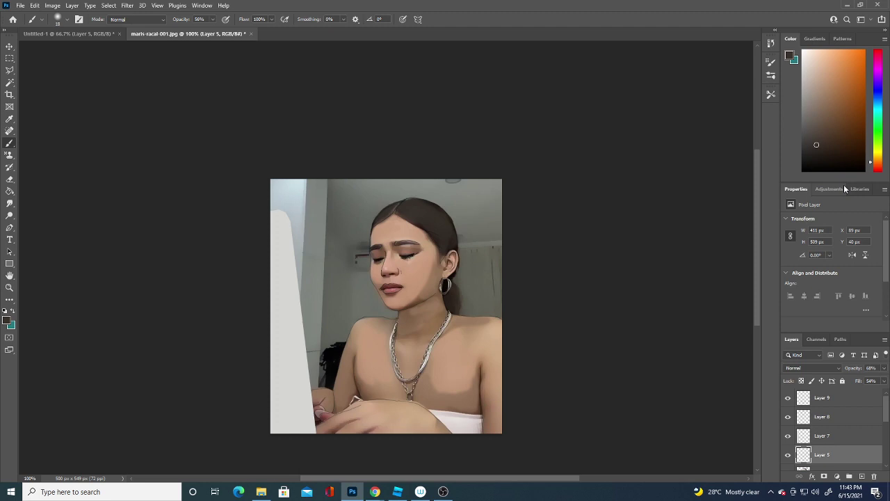
- Erase the stray dark dots beside the left eye with a small hard Eraser
left_click(10, 179)
left_click(66, 19)
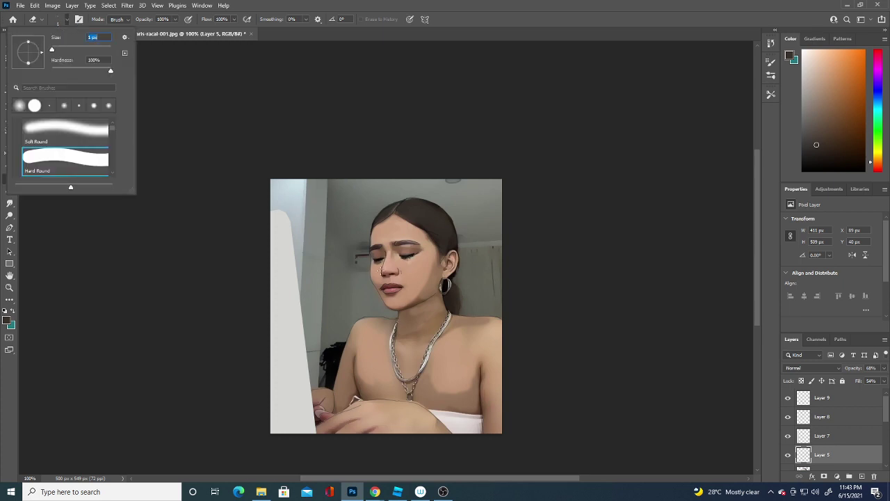
left_click(382, 265)
left_click_drag(385, 252, 384, 253)
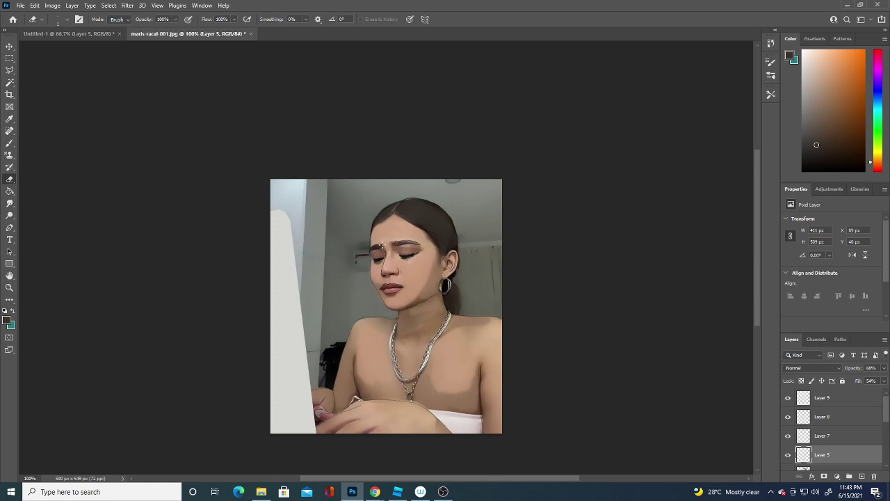
- Toggle Layers 5, 7 and 8 off and on to check their contents, then select Layer 8
left_click(787, 455)
left_click(787, 454)
left_click(787, 436)
left_click(788, 436)
left_click(807, 436)
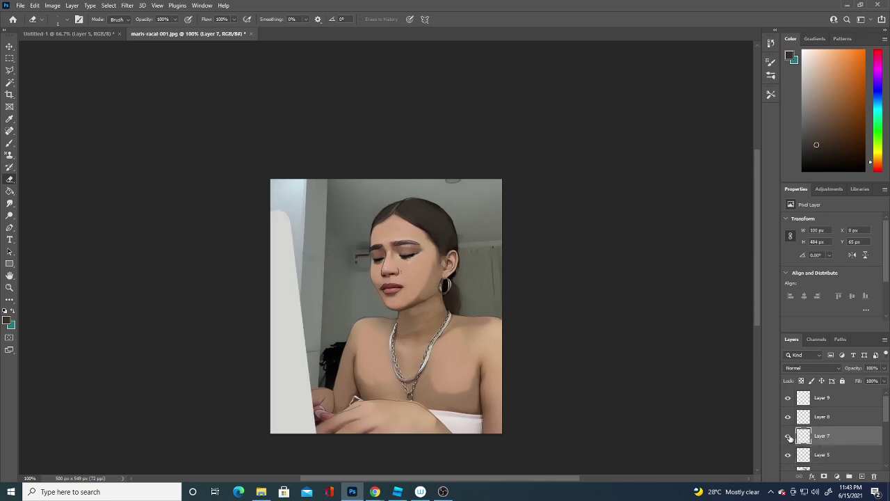
left_click(788, 436)
left_click(788, 436)
left_click(788, 418)
left_click(789, 418)
left_click(820, 416)
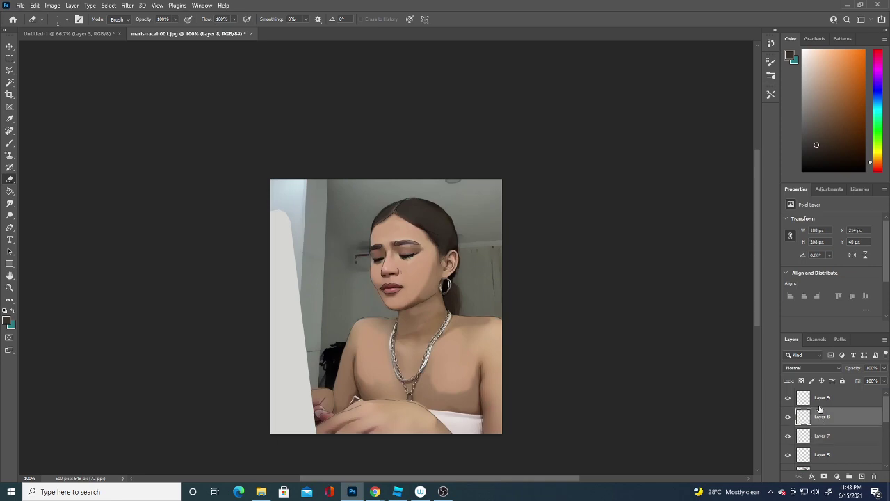
- Bring up and dismiss the layer context menus for Layer 9 and Layer 8
right_click(821, 405)
key("Escape")
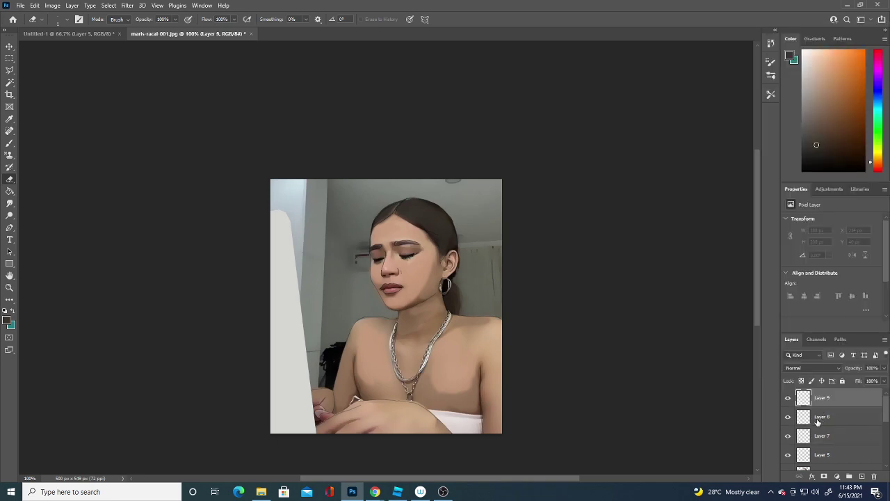
right_click(823, 416)
key("Escape")
- Set Layer 8's Blending Options to 46% opacity and 94% fill opacity
right_click(825, 417)
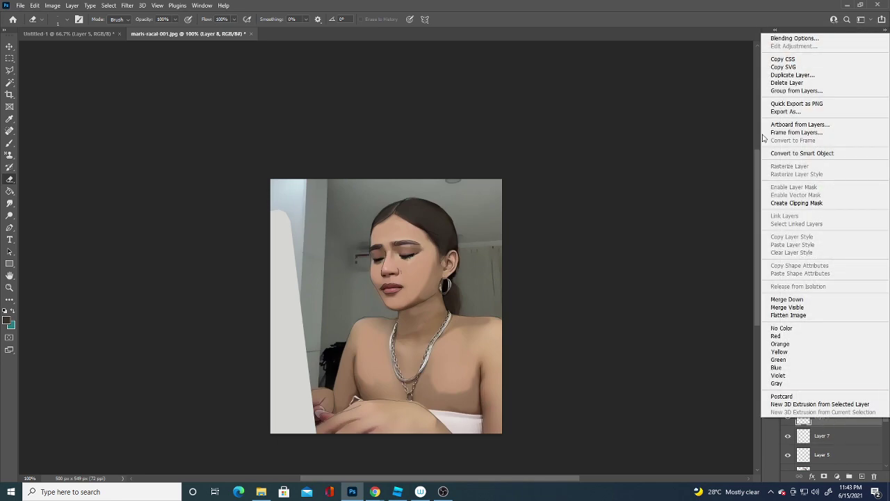
left_click(778, 38)
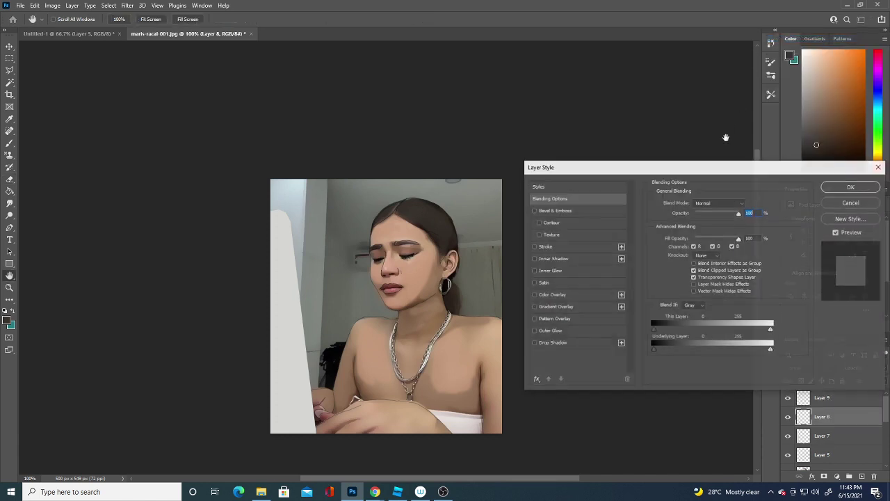
left_click_drag(727, 216, 715, 218)
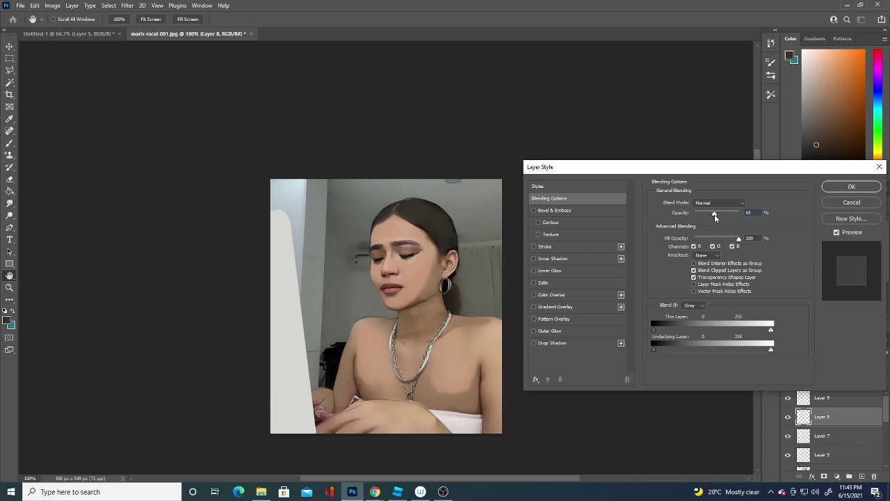
mouse_move(739, 239)
left_mouse_down()
mouse_move(702, 248)
mouse_move(735, 238)
mouse_move(698, 216)
mouse_move(714, 215)
left_mouse_up()
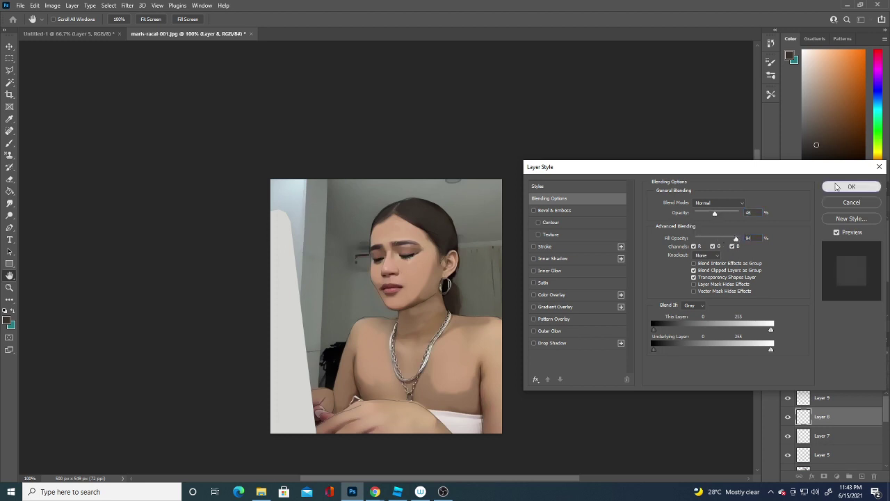
left_click(836, 186)
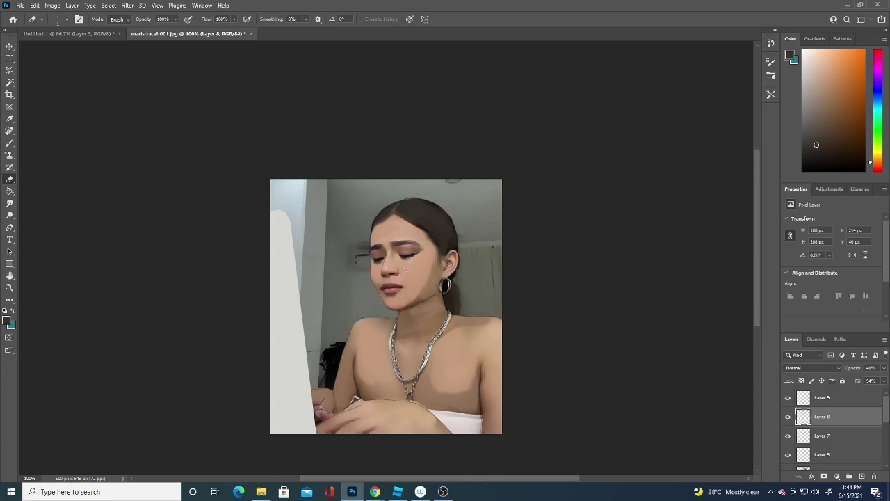
- Sample a dark brown from the hair as foreground colour and add new Layer 10
left_click(8, 320)
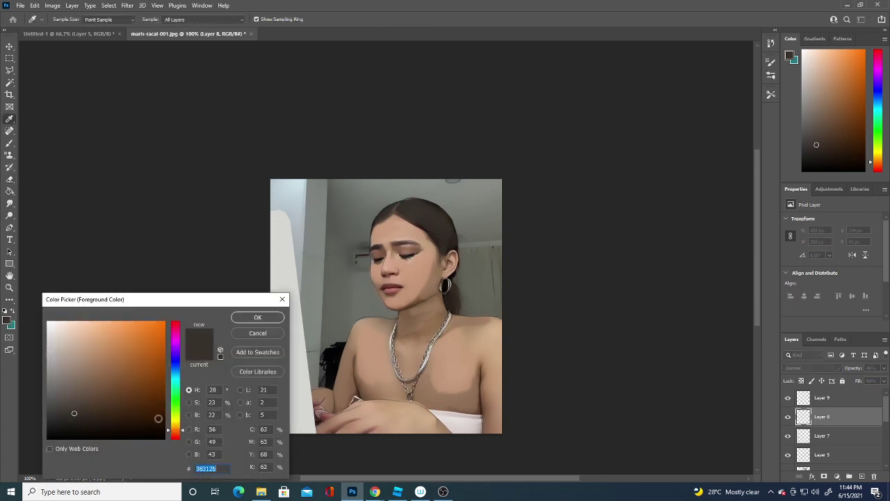
left_click(431, 209)
left_click(254, 319)
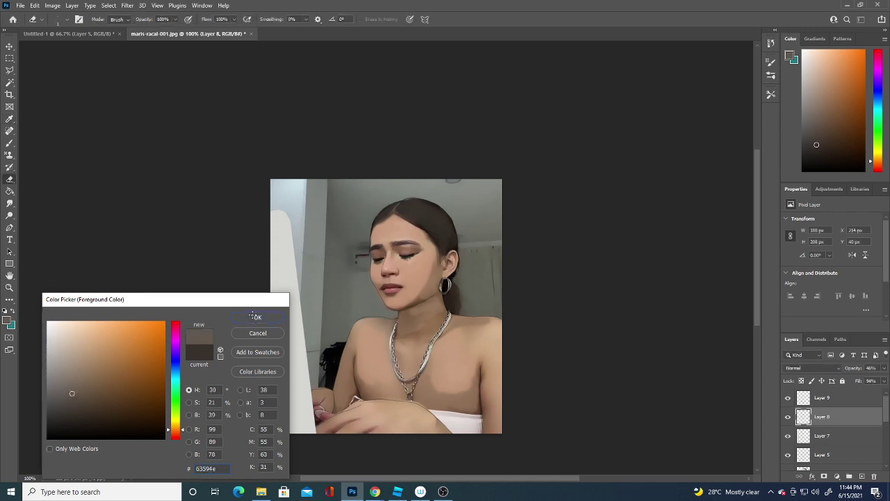
key("ctrl+shift+alt+n")
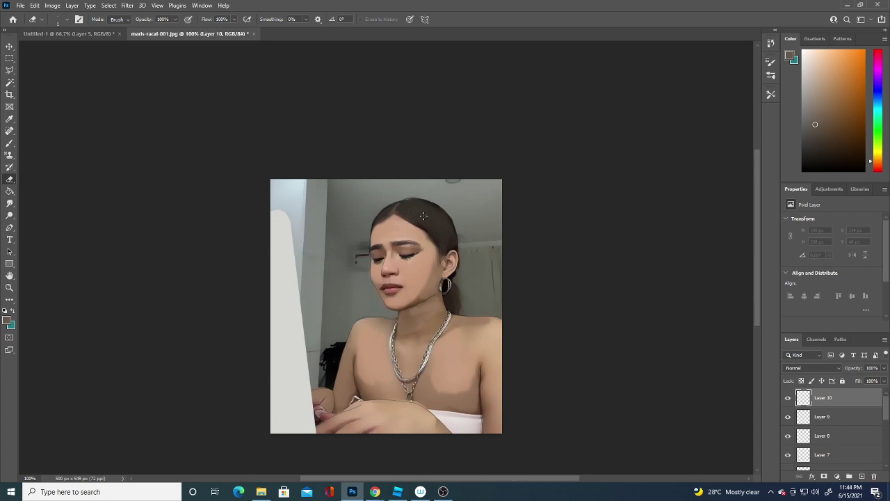
- Set the Brush to a round preset at 1 px
left_click(10, 143)
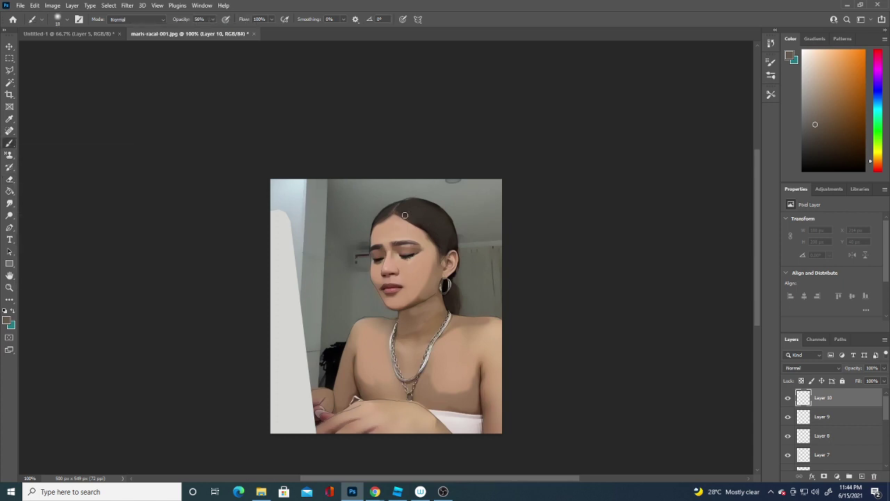
left_click(66, 21)
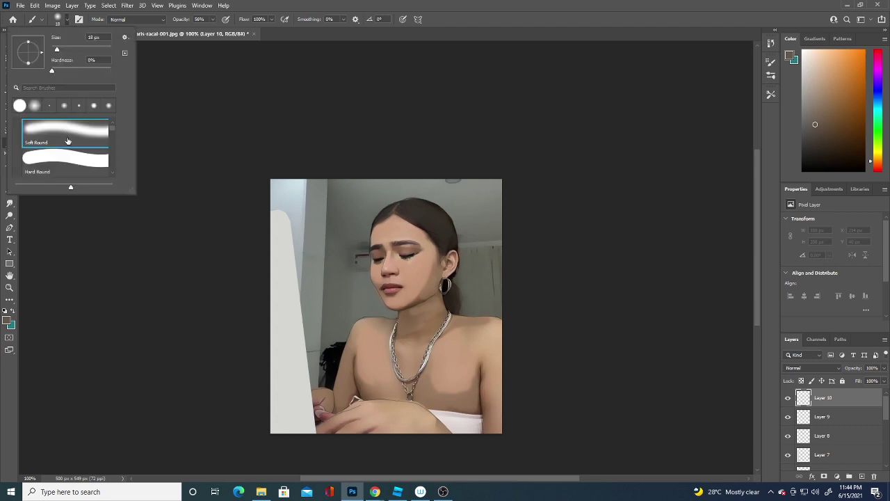
left_click(75, 157)
left_click_drag(57, 49, 45, 48)
left_click(205, 69)
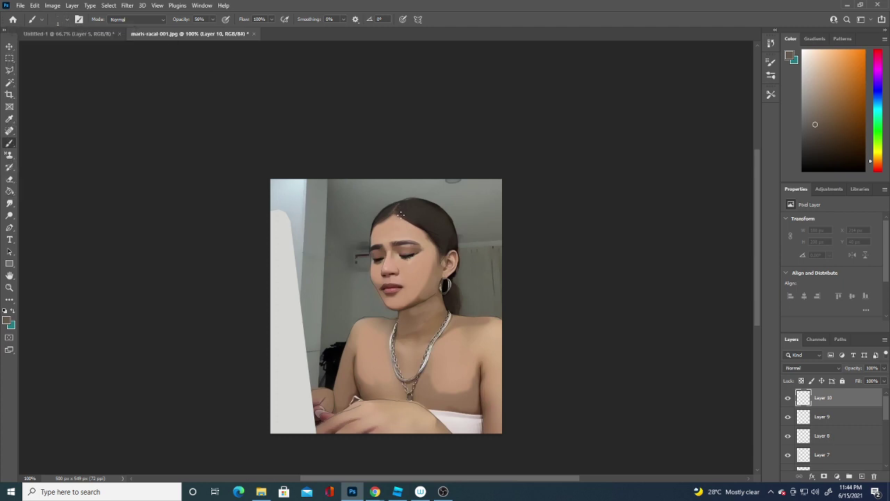
- Paint thin strands at the hairline, across the crown and down behind the ear
left_click_drag(400, 212, 406, 219)
left_click_drag(420, 206, 431, 215)
left_click_drag(439, 238, 451, 246)
left_click_drag(449, 252, 452, 307)
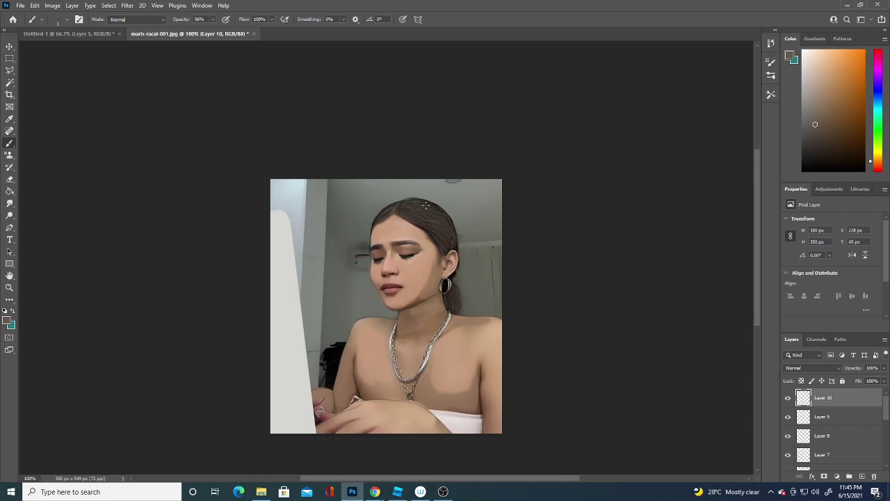
- Sample light warm brown #947256 as foreground and brush a faint stroke on the cheek
key("i")
left_click(7, 320)
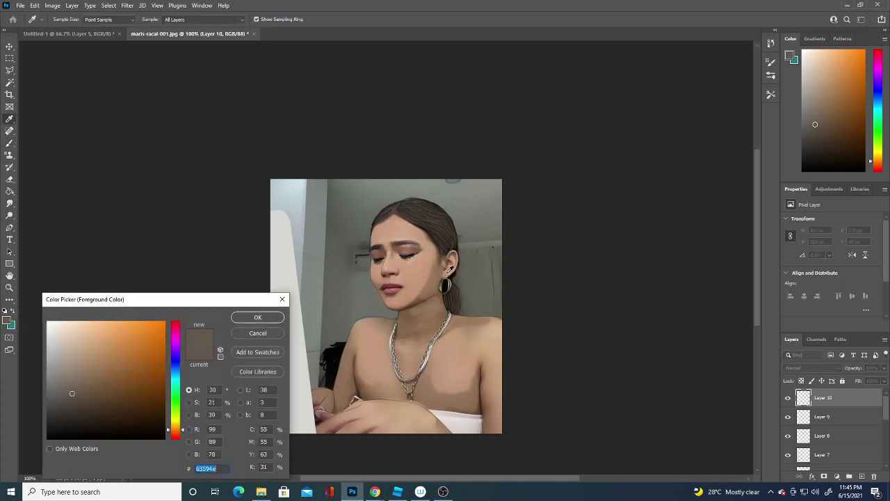
left_click(445, 267)
left_click(276, 316)
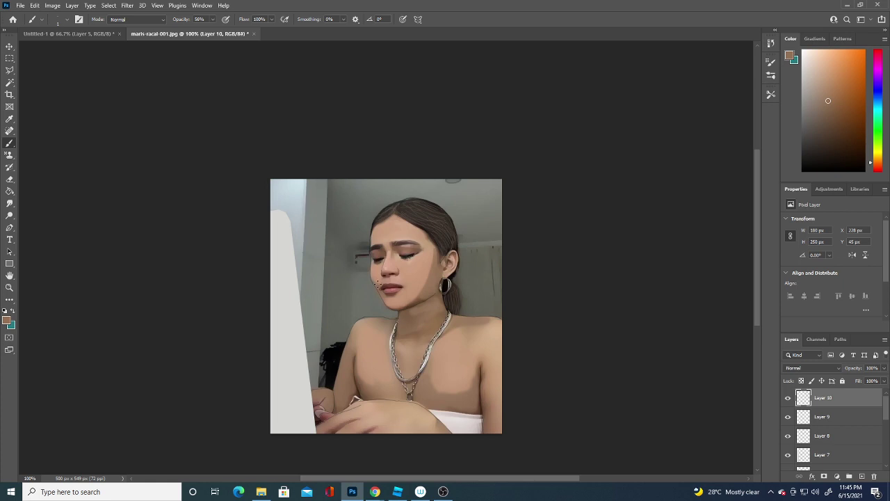
left_click_drag(371, 280, 379, 283)
scroll(414, 296, "up", 1)
scroll(415, 296, "up", 1)
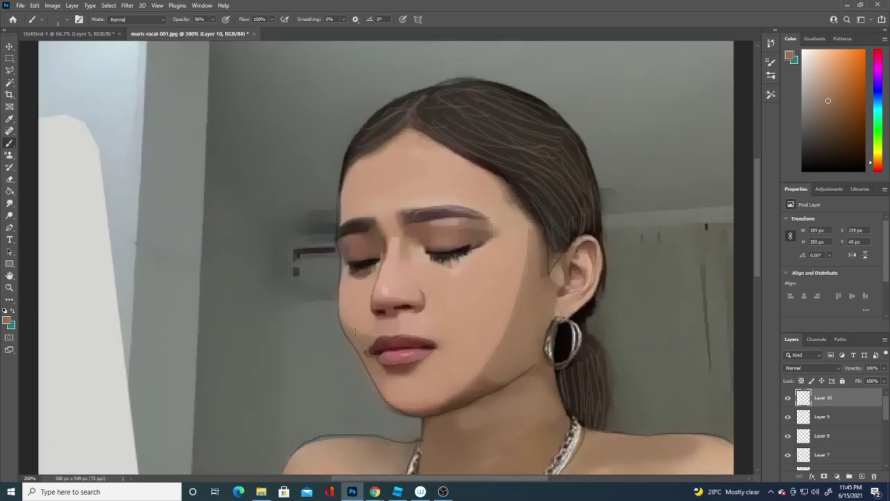
- Paint another faint light-brown stroke down the face on Layer 10
mouse_move(368, 335)
left_mouse_down()
mouse_move(349, 329)
mouse_move(379, 374)
left_mouse_up()
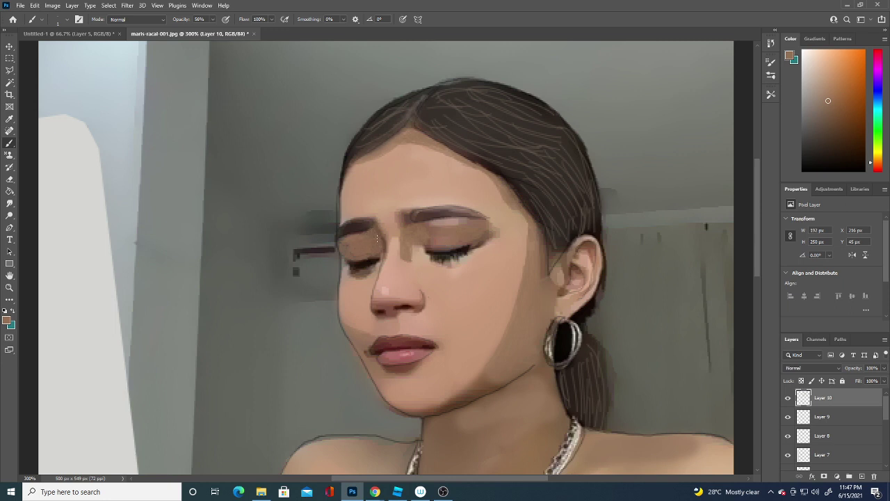
scroll(377, 239, "down", 2)
scroll(378, 241, "down", 2)
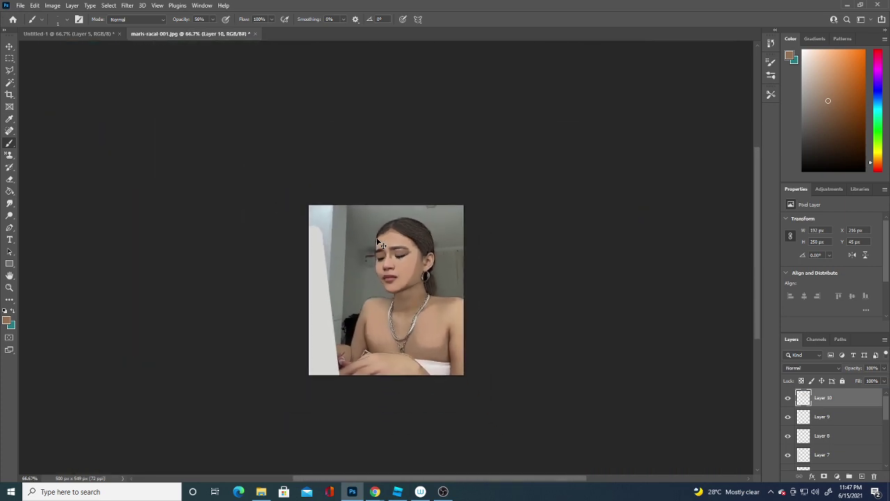
scroll(377, 242, "up", 1)
scroll(376, 239, "up", 1)
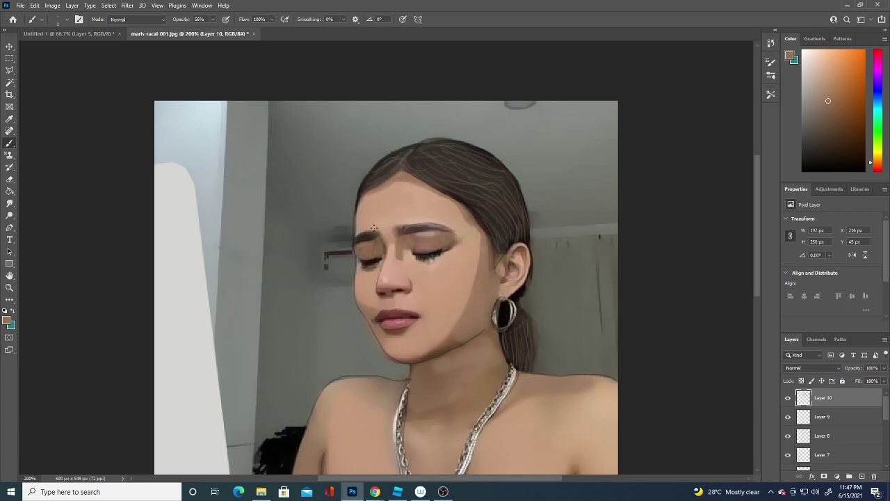
- Erase the brown paint over both eyes with a 32 px Eraser, then zoom out
left_click(10, 178)
left_click(67, 21)
left_click_drag(52, 49, 62, 47)
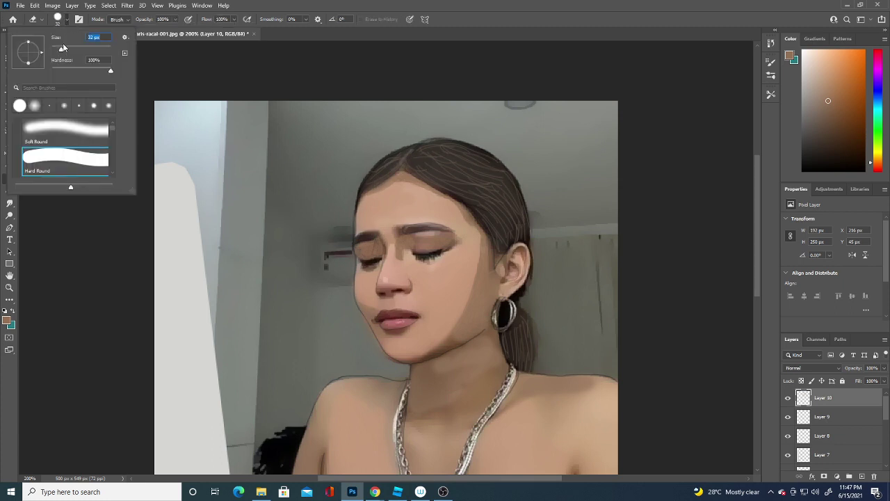
mouse_move(351, 257)
left_mouse_down()
mouse_move(389, 236)
mouse_move(431, 254)
left_mouse_up()
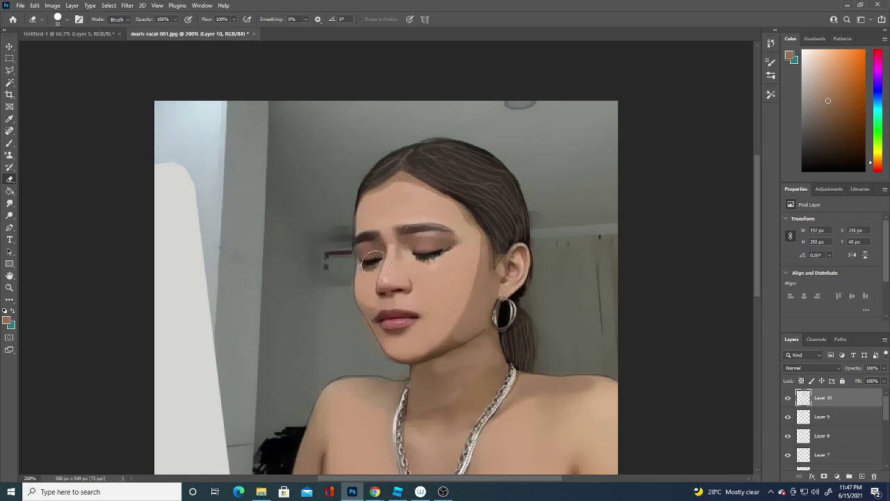
left_click_drag(375, 263, 374, 257)
key("ctrl+minus")
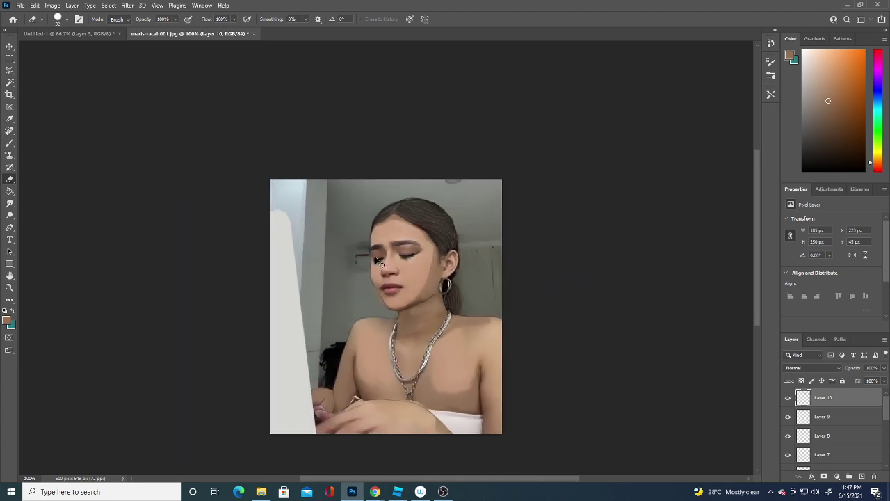
key("ctrl+minus")
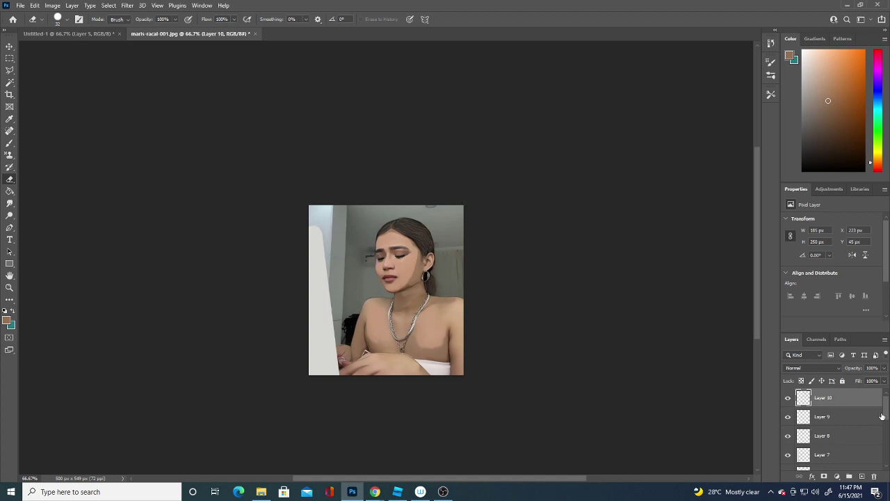
left_click_drag(885, 416, 885, 463)
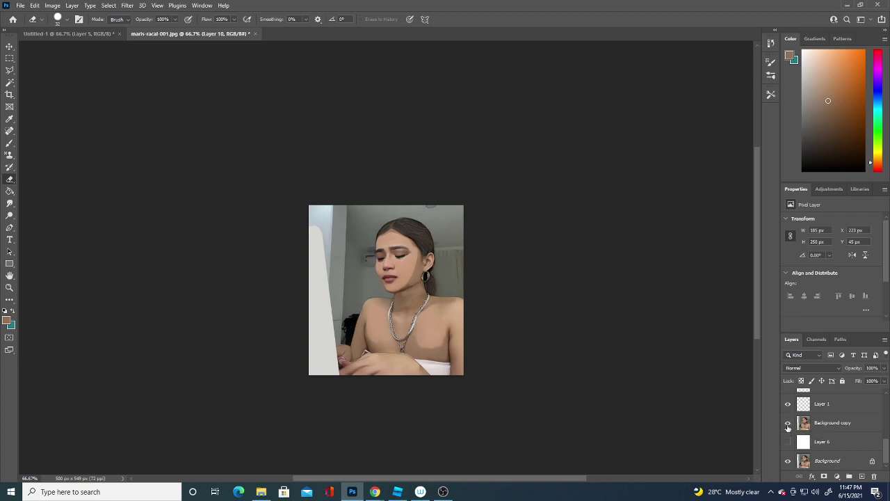
- Hide the original Background, show white Layer 6, and toggle Background copy to check the sketch
left_click(823, 426)
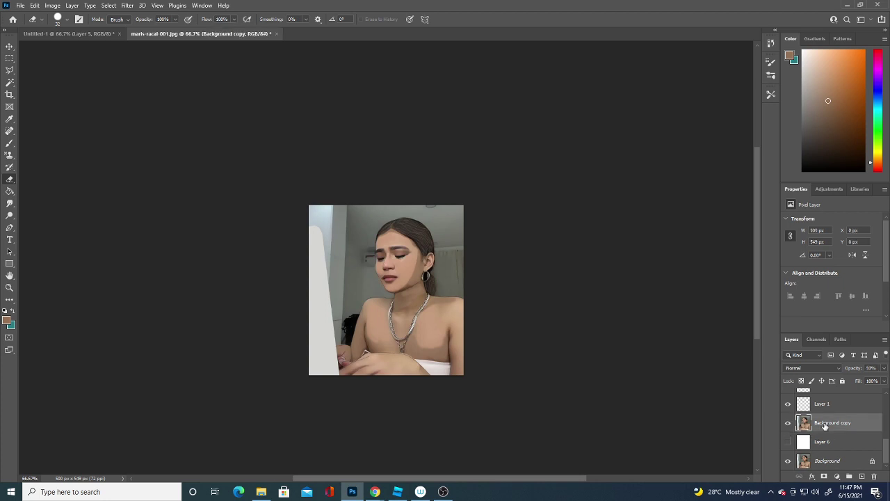
left_click(788, 424)
left_click(788, 424)
left_click(788, 460)
left_click(787, 442)
left_click(788, 422)
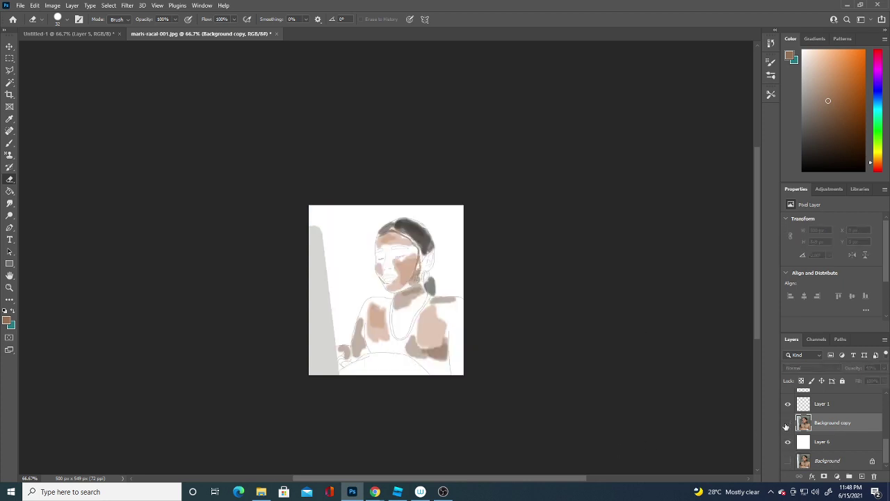
left_click(788, 423)
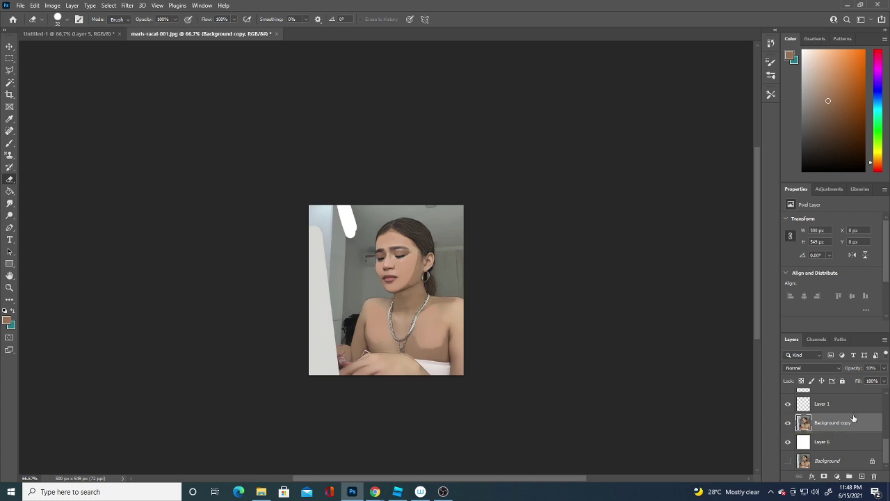
- Erase grey background along the photo's top, undoing strokes that hit the face and hair
mouse_move(332, 198)
left_mouse_down()
mouse_move(307, 212)
mouse_move(371, 202)
mouse_move(464, 208)
left_mouse_up()
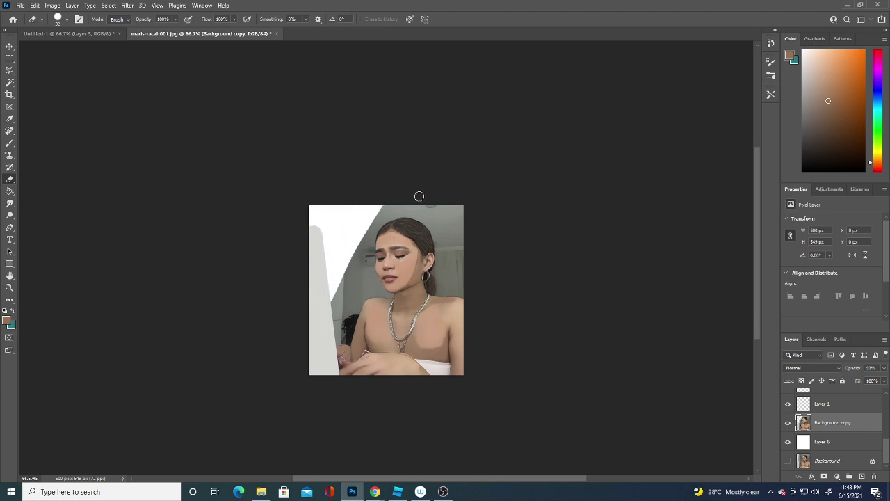
left_click_drag(429, 188, 421, 232)
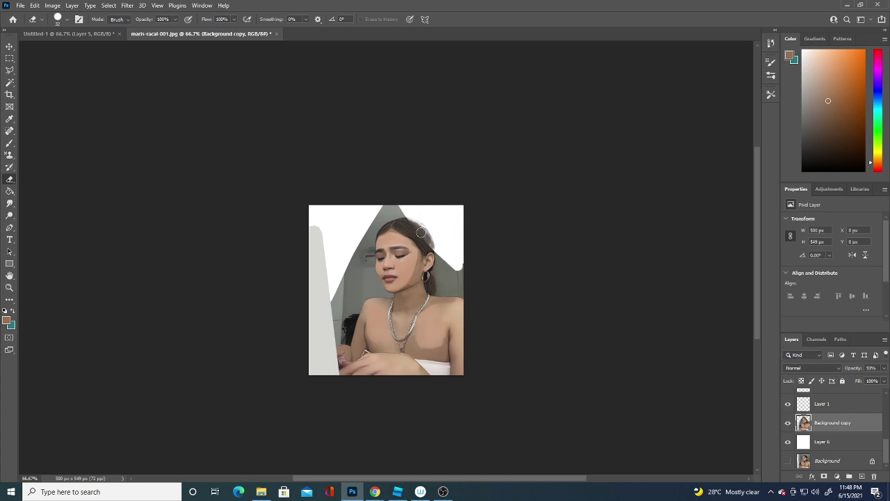
key("ctrl+z")
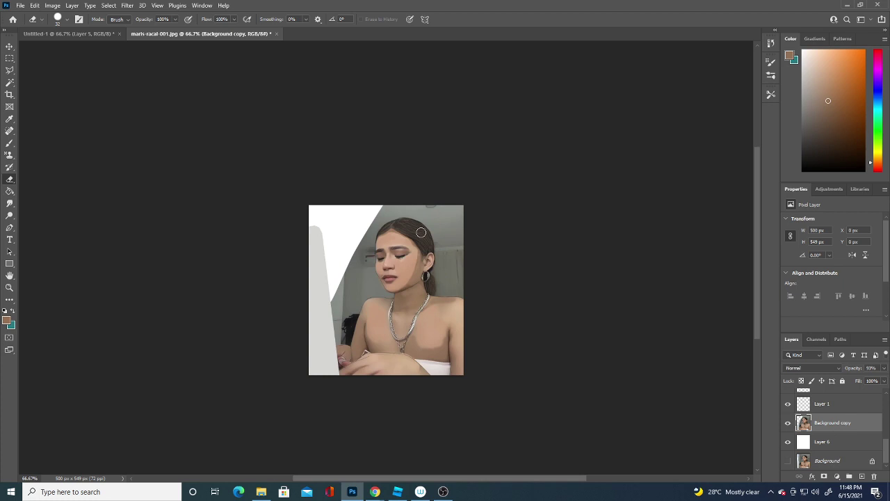
left_click_drag(421, 232, 386, 426)
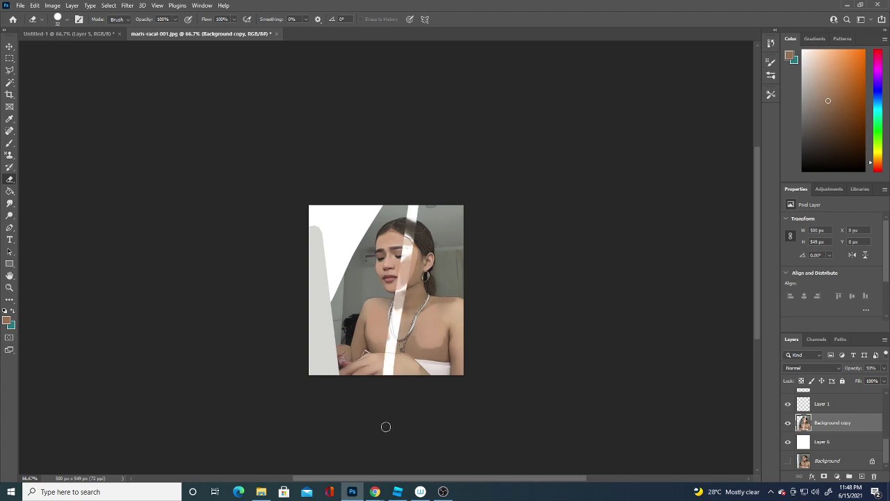
key("ctrl+z")
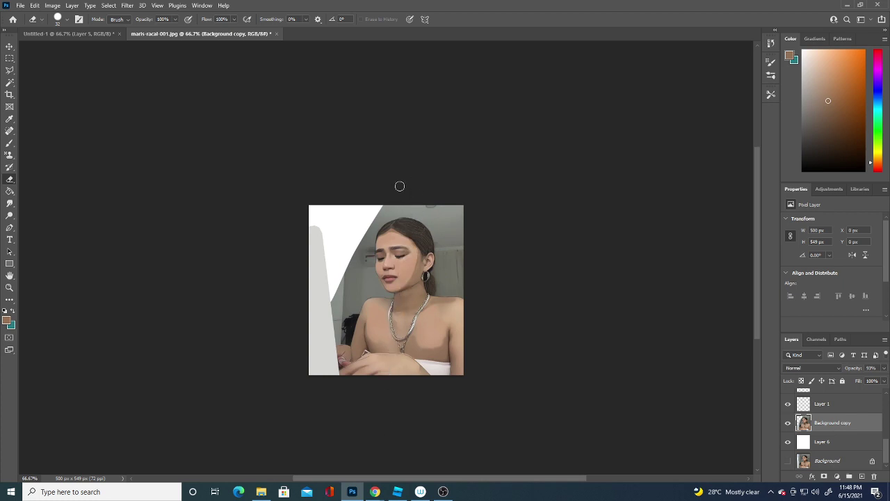
mouse_move(399, 186)
left_mouse_down()
mouse_move(394, 221)
mouse_move(361, 284)
left_mouse_up()
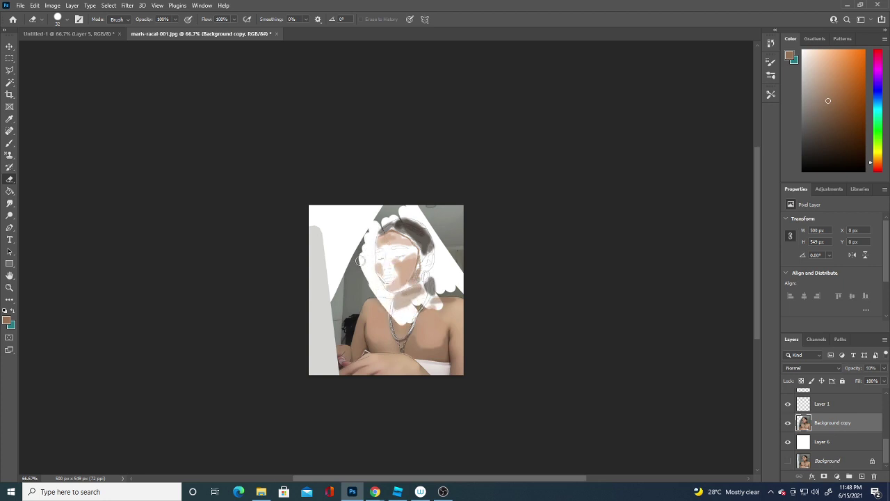
key("ctrl+z")
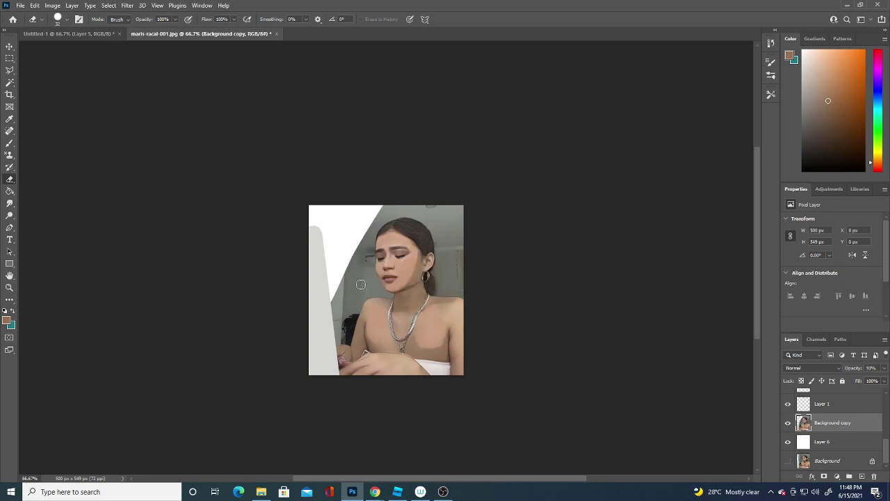
mouse_move(384, 206)
left_mouse_down()
mouse_move(447, 211)
mouse_move(464, 277)
left_mouse_up()
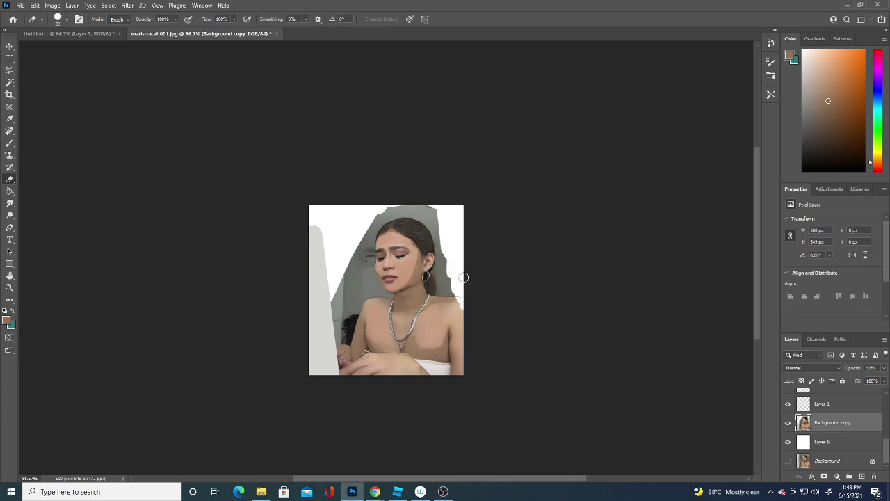
key("ctrl+z")
- Erase the grey background on the right and left of the figure and inspect the edges
left_click_drag(444, 203, 458, 283)
mouse_move(342, 283)
left_mouse_down()
mouse_move(338, 319)
mouse_move(351, 254)
left_mouse_up()
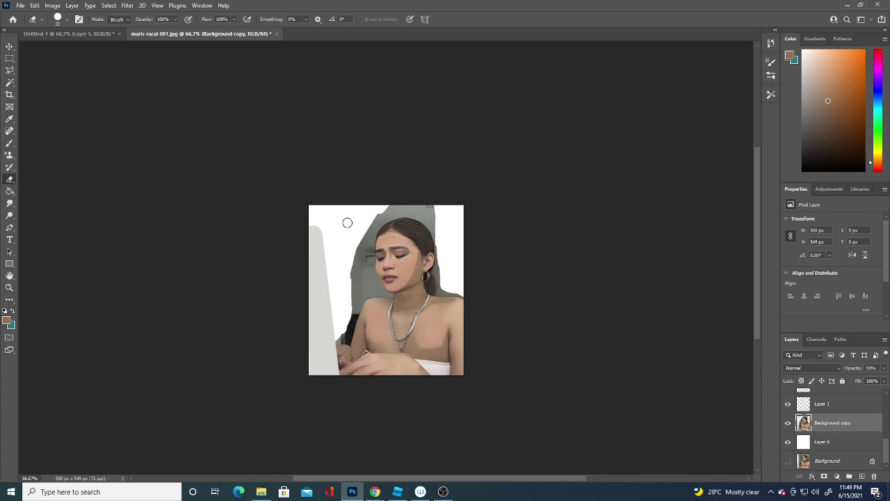
mouse_move(334, 337)
left_mouse_down()
mouse_move(362, 276)
mouse_move(374, 213)
mouse_move(417, 209)
mouse_move(441, 222)
mouse_move(408, 207)
left_mouse_up()
mouse_move(355, 248)
left_mouse_down()
mouse_move(352, 267)
mouse_move(370, 289)
mouse_move(369, 240)
mouse_move(391, 207)
left_mouse_up()
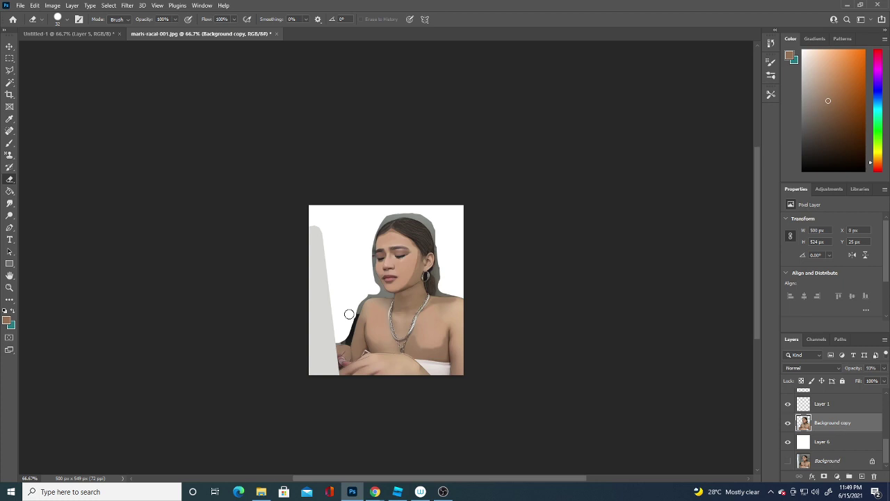
key("ctrl+plus")
key("ctrl+plus")
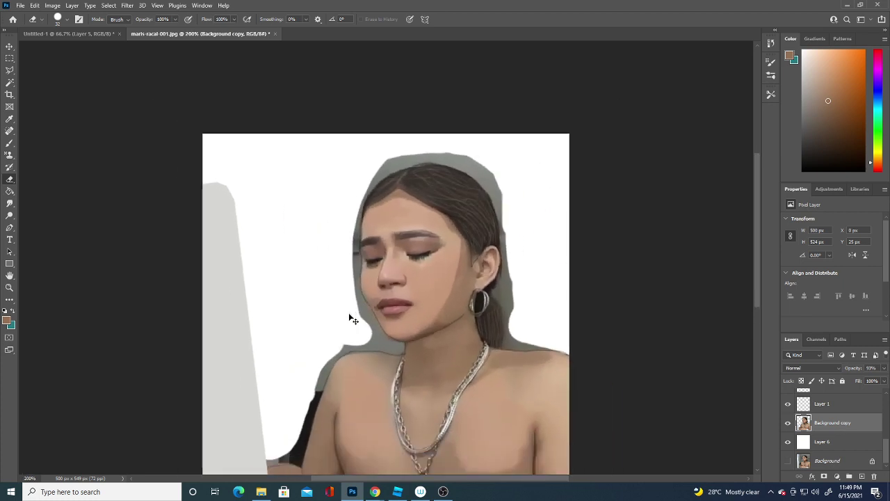
key("ctrl+minus")
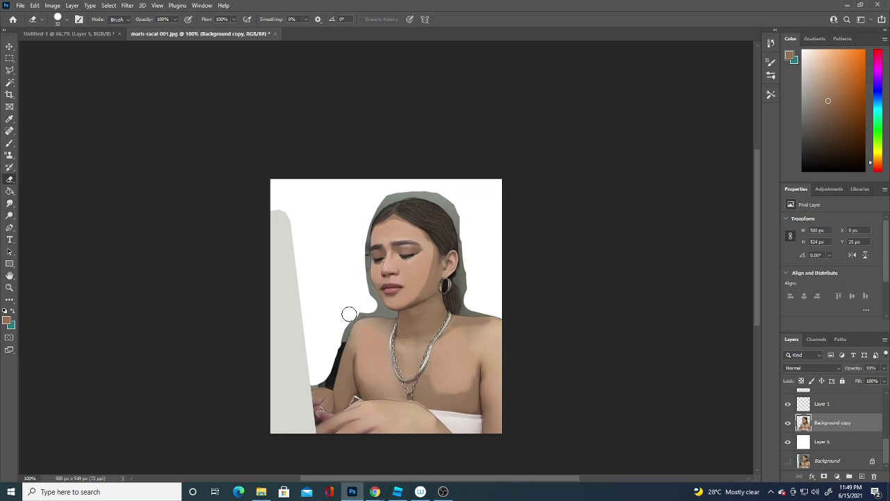
left_click(12, 70)
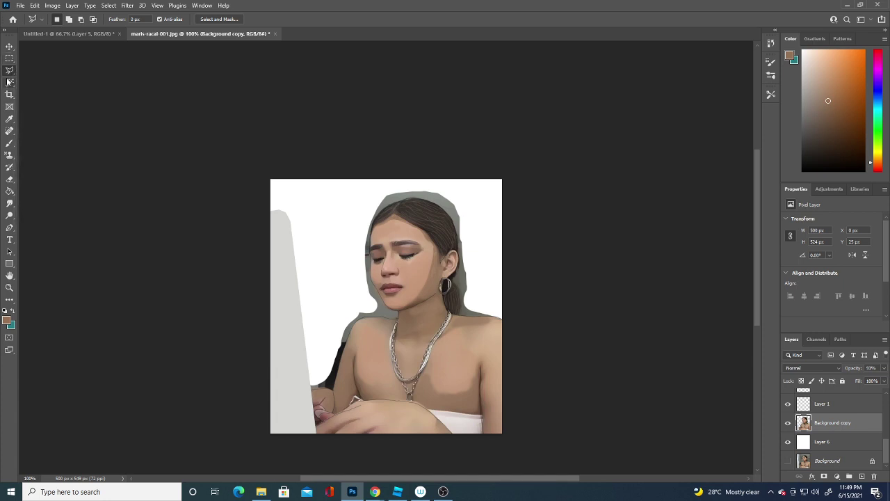
- With the freehand Lasso at 200%, select and delete the grey patches left of the head and shoulder
right_click(10, 70)
left_click(42, 69)
key("ctrl+plus")
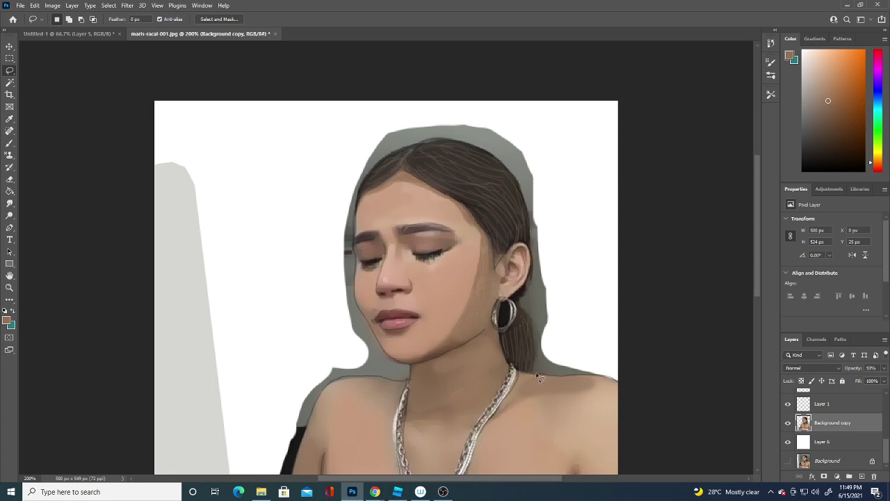
left_click_drag(554, 376, 554, 363)
left_click(554, 363)
mouse_move(596, 376)
left_mouse_down()
mouse_move(459, 58)
mouse_move(294, 192)
mouse_move(268, 457)
mouse_move(282, 478)
mouse_move(294, 473)
left_mouse_up()
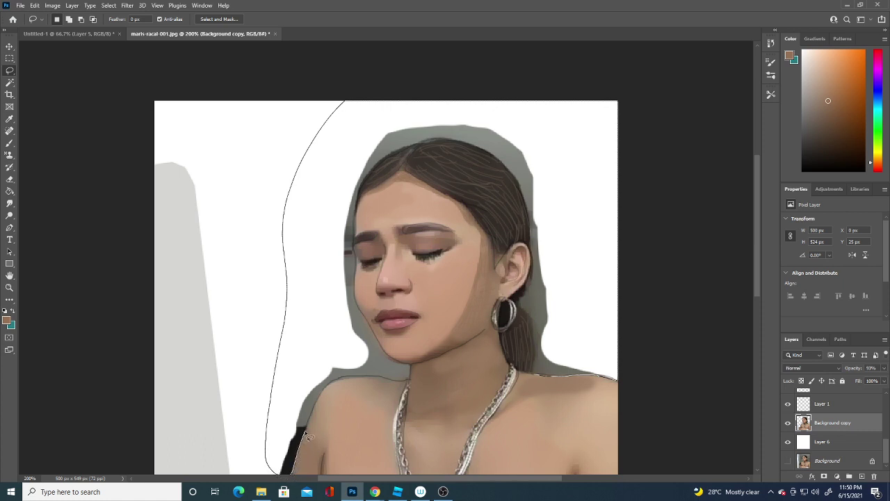
mouse_move(305, 443)
left_mouse_down()
mouse_move(316, 398)
mouse_move(335, 382)
left_mouse_up()
mouse_move(384, 358)
left_mouse_down()
mouse_move(347, 277)
mouse_move(367, 139)
mouse_move(487, 109)
mouse_move(537, 152)
mouse_move(560, 347)
mouse_move(539, 370)
left_mouse_up()
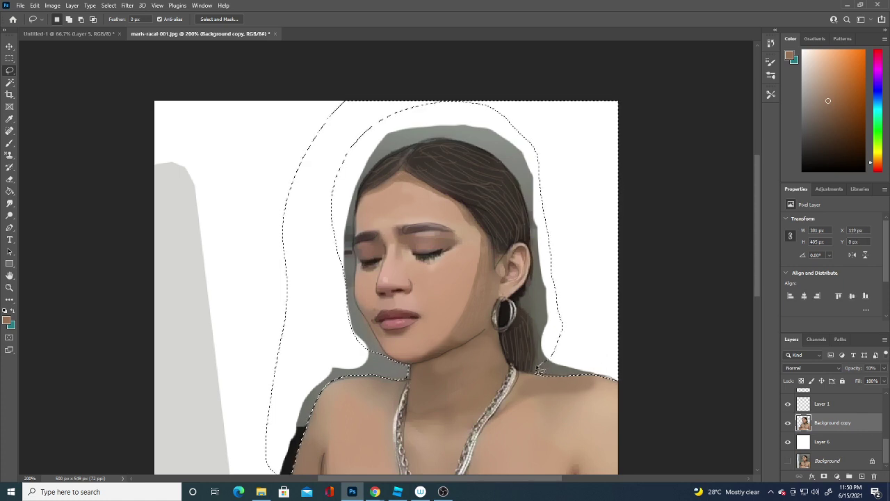
key("Delete")
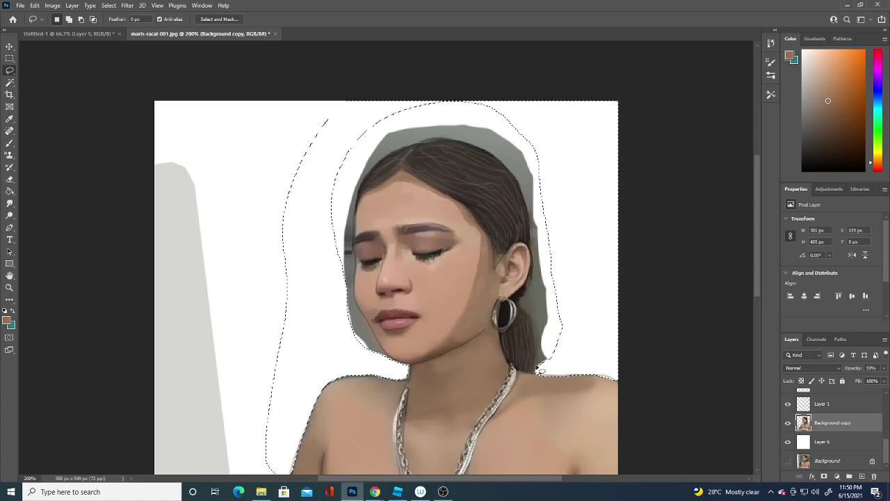
key("ctrl+d")
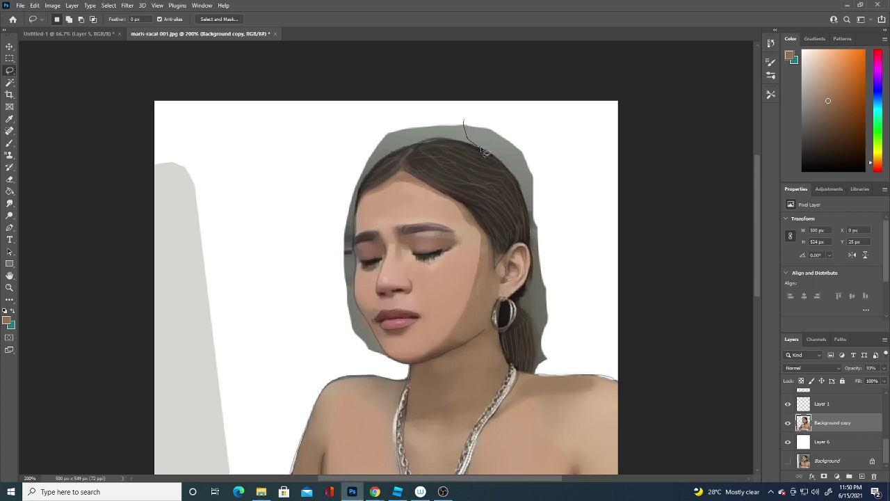
- Lasso and delete the grey halo above the head and beside the hair on the right
mouse_move(482, 150)
left_mouse_down()
mouse_move(516, 177)
mouse_move(534, 209)
mouse_move(544, 183)
mouse_move(481, 117)
mouse_move(466, 118)
left_mouse_up()
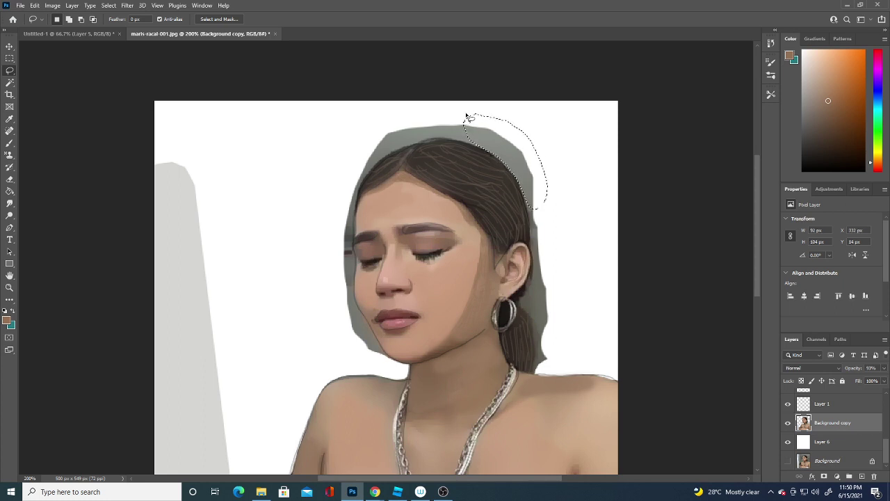
key("Delete")
key("ctrl+d")
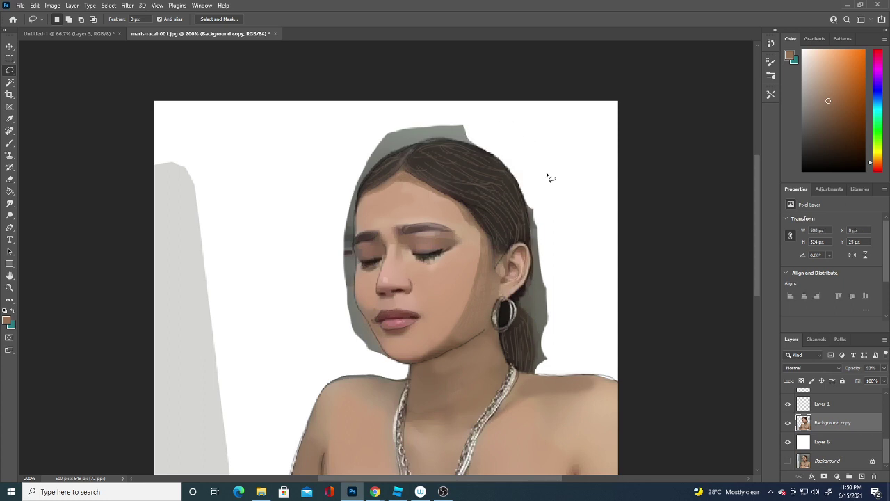
mouse_move(546, 176)
left_mouse_down()
mouse_move(530, 199)
mouse_move(534, 238)
left_mouse_up()
left_click_drag(534, 268, 546, 175)
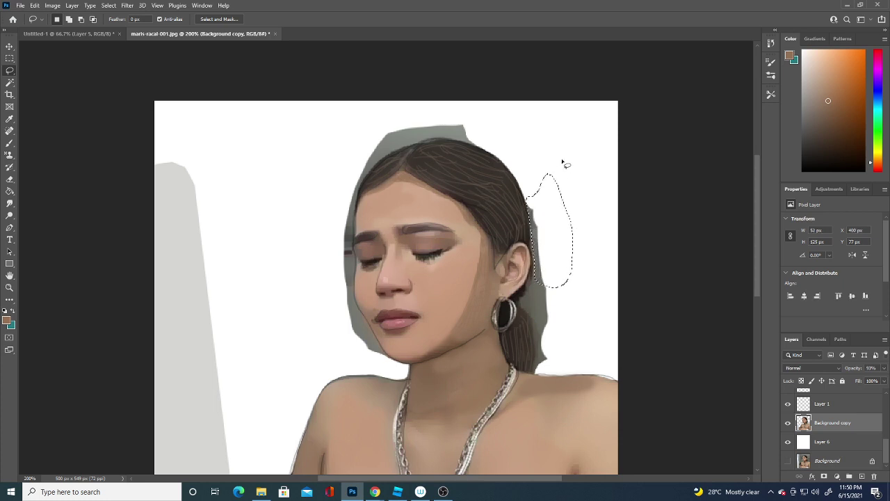
key("Delete")
key("ctrl+d")
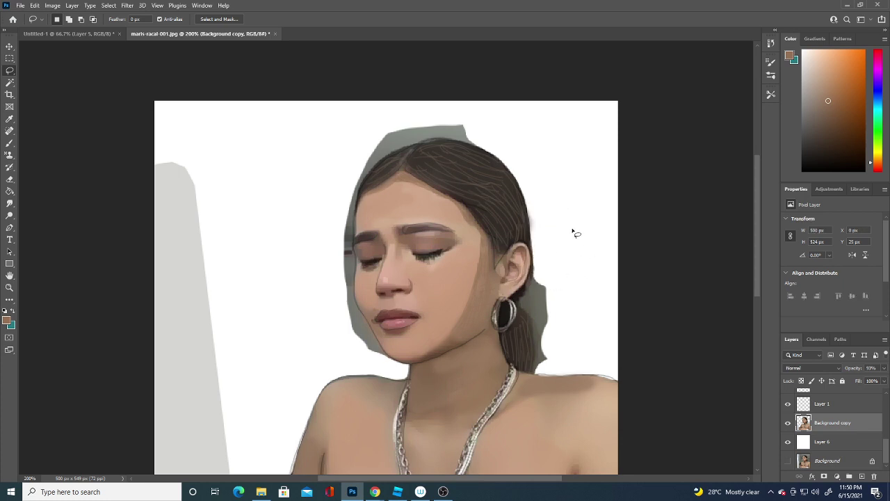
- Lasso and delete the grey beside the ear and along the left side of the face
mouse_move(572, 231)
left_mouse_down()
mouse_move(528, 298)
mouse_move(539, 373)
mouse_move(582, 342)
mouse_move(576, 231)
left_mouse_up()
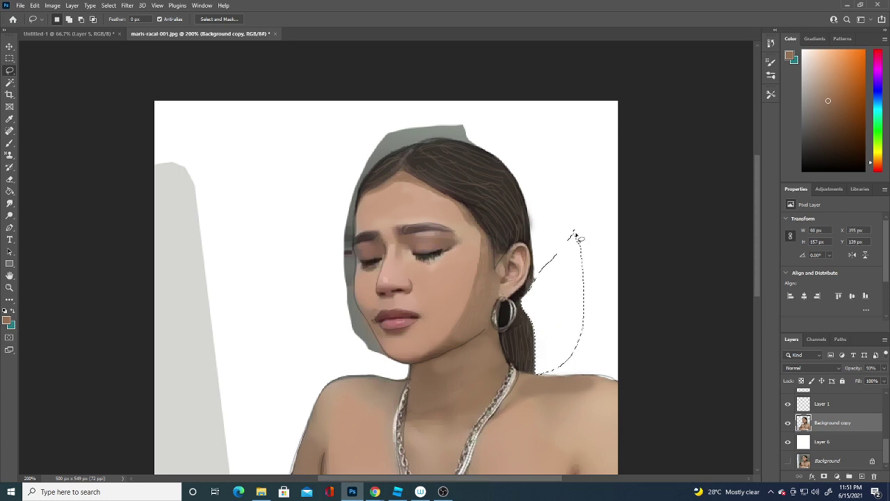
left_click(570, 221)
mouse_move(573, 211)
left_mouse_down()
mouse_move(533, 286)
mouse_move(558, 291)
mouse_move(573, 211)
left_mouse_up()
left_click_drag(374, 361, 388, 367)
left_click_drag(339, 273, 378, 365)
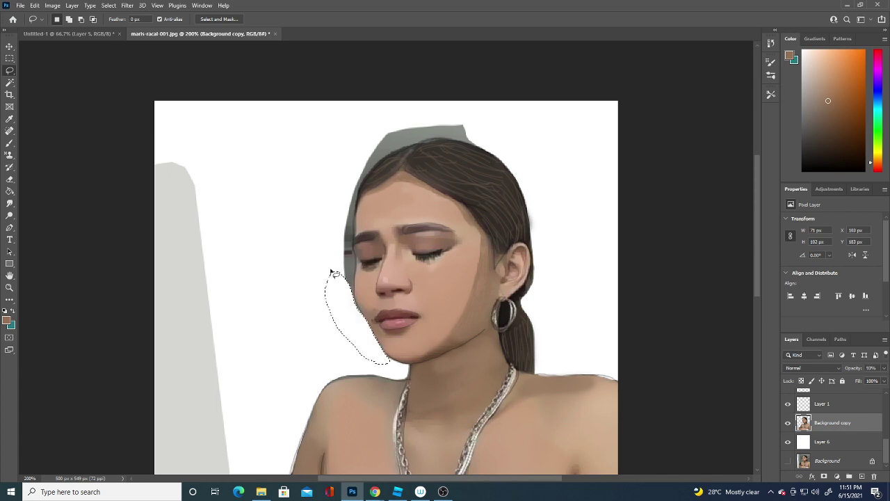
left_click_drag(313, 256, 355, 300)
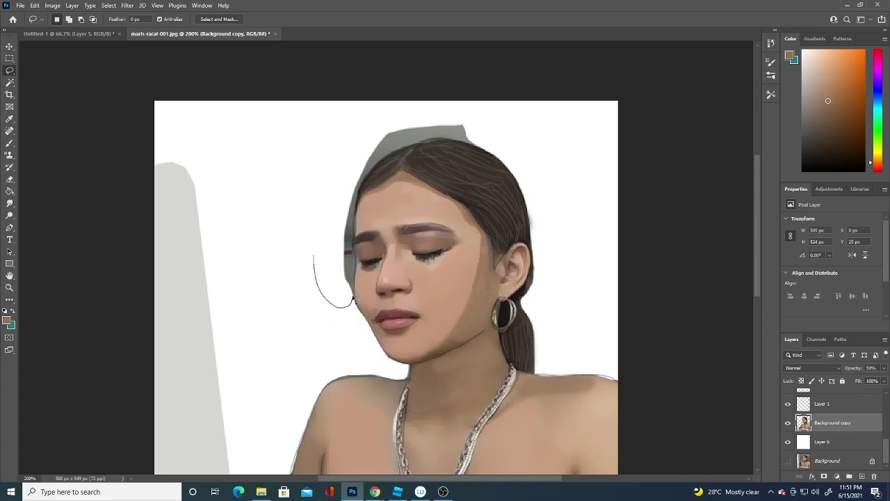
mouse_move(356, 261)
left_mouse_down()
mouse_move(364, 184)
mouse_move(390, 133)
mouse_move(316, 266)
left_mouse_up()
key("Delete")
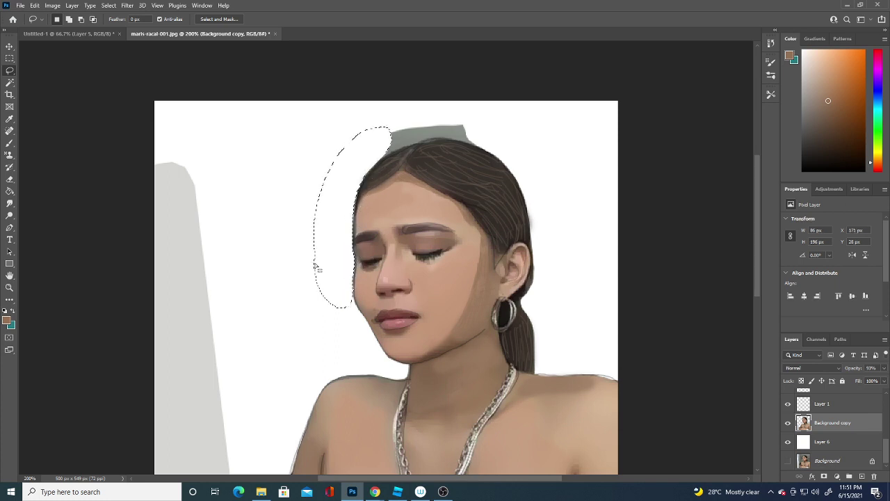
key("ctrl+d")
- Delete the grey patch above the hair and outline the last grey area above the head
mouse_move(326, 149)
left_mouse_down()
mouse_move(383, 163)
mouse_move(452, 142)
mouse_move(475, 113)
mouse_move(327, 147)
left_mouse_up()
key("Delete")
key("ctrl+d")
mouse_move(490, 124)
left_mouse_down()
mouse_move(444, 142)
mouse_move(479, 143)
mouse_move(498, 130)
left_mouse_up()
mouse_move(507, 111)
left_mouse_down()
mouse_move(515, 121)
mouse_move(496, 139)
mouse_move(464, 146)
mouse_move(456, 127)
left_mouse_up()
left_click(518, 125)
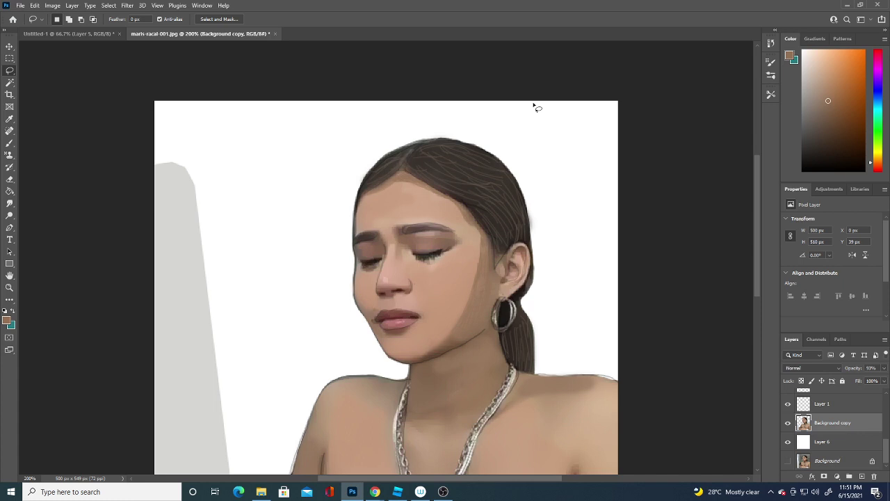
- Lasso-select the dark patch beside the left shoulder edge, erase it to white and deselect
scroll(516, 184, "down", 3)
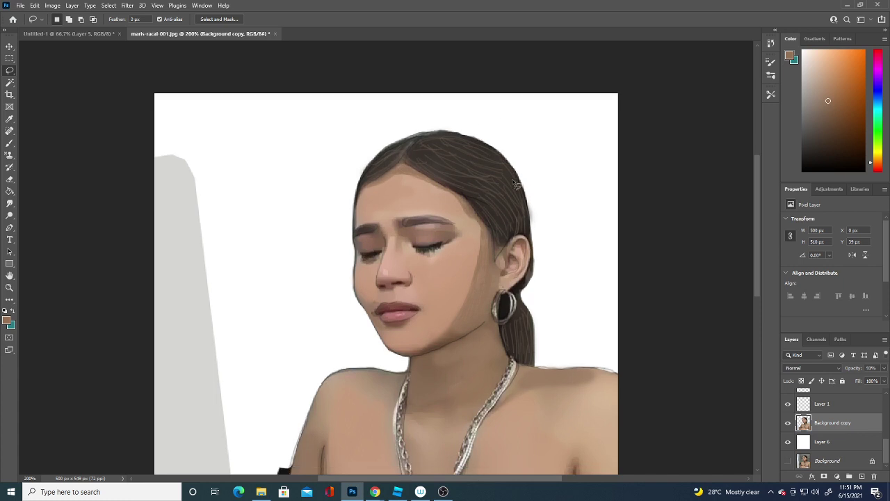
scroll(540, 237, "down", 2)
scroll(539, 238, "down", 1)
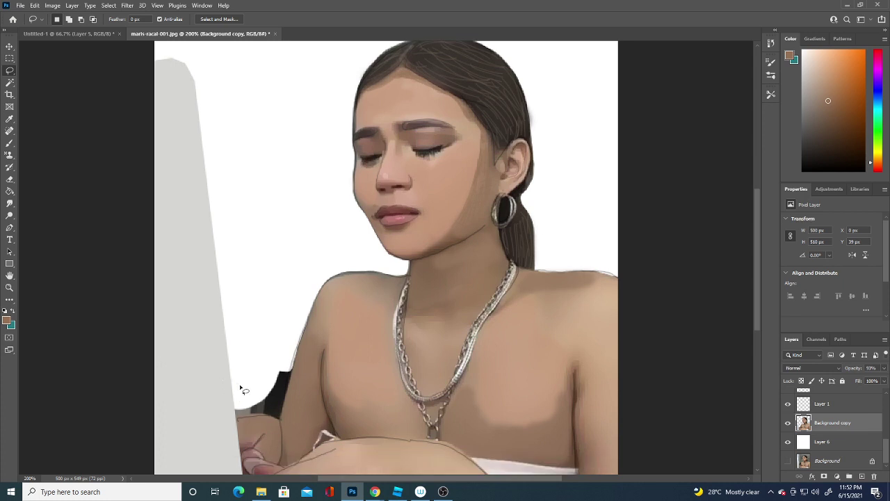
mouse_move(237, 385)
left_mouse_down()
mouse_move(241, 420)
mouse_move(238, 383)
left_mouse_up()
left_click_drag(248, 379, 242, 413)
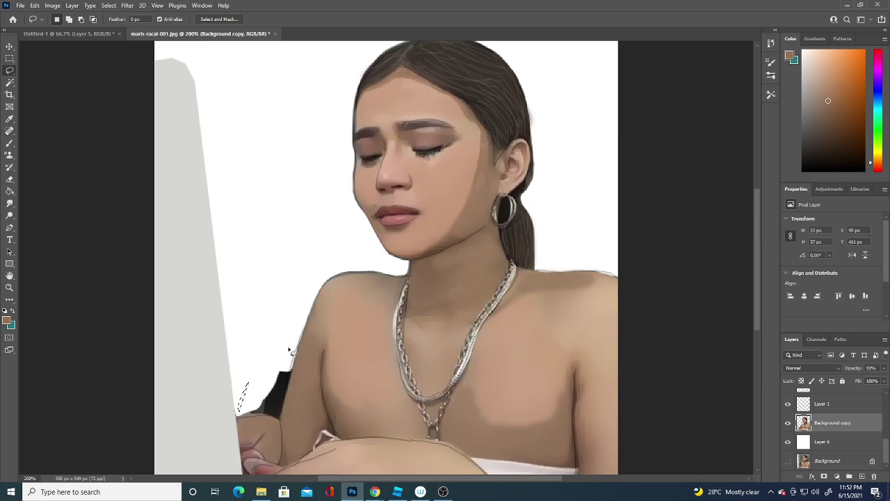
mouse_move(296, 317)
left_mouse_down()
mouse_move(289, 394)
mouse_move(289, 380)
left_mouse_up()
left_click(278, 318)
mouse_move(271, 327)
left_mouse_down()
mouse_move(293, 366)
mouse_move(268, 417)
mouse_move(268, 330)
left_mouse_up()
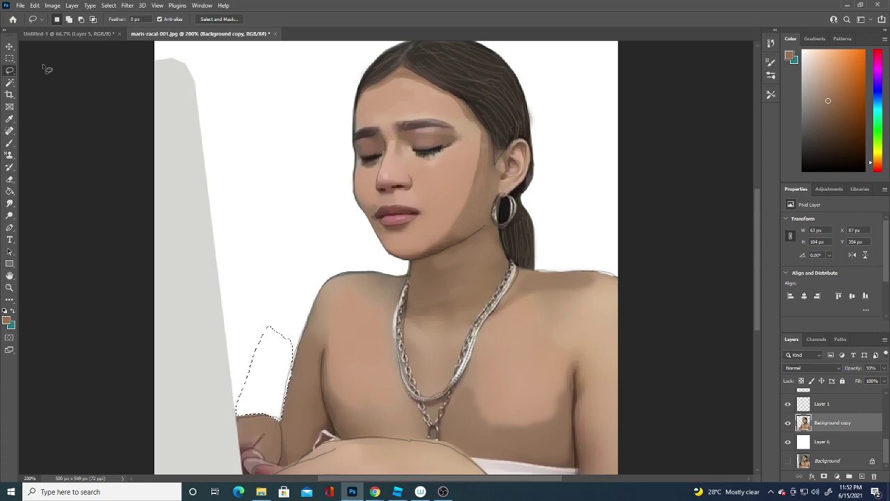
left_click(9, 58)
key("ctrl+d")
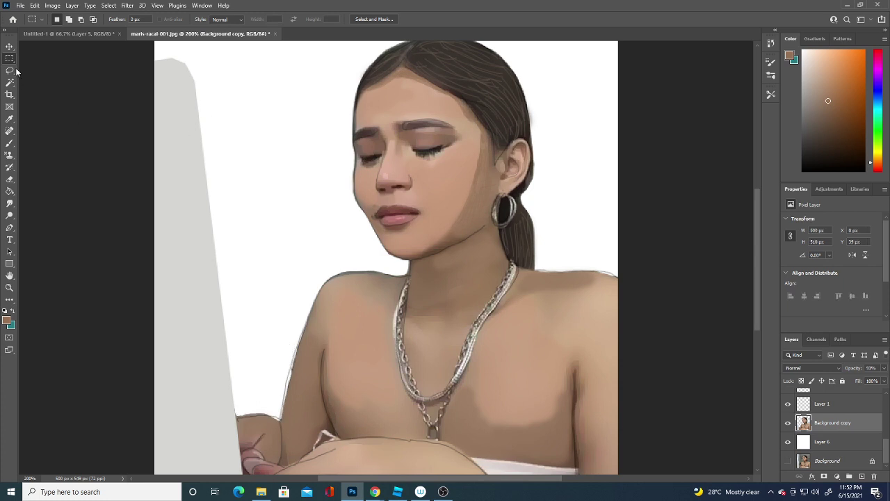
- Select the Layer 5 line art and toggle its visibility to compare the portrait with and without it
left_click(9, 46)
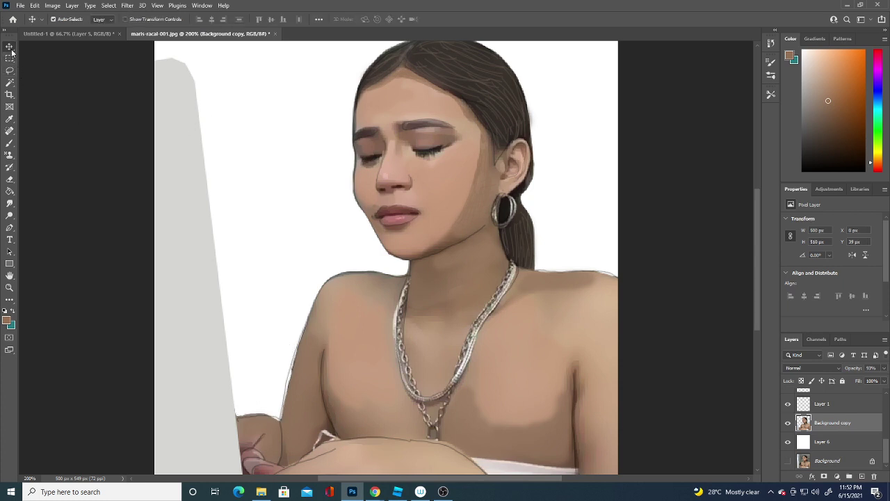
left_click(286, 387)
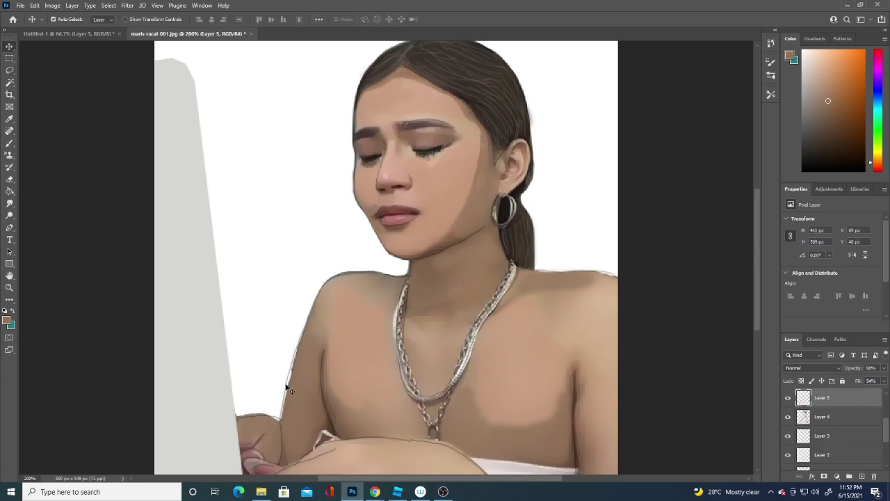
left_click(788, 398)
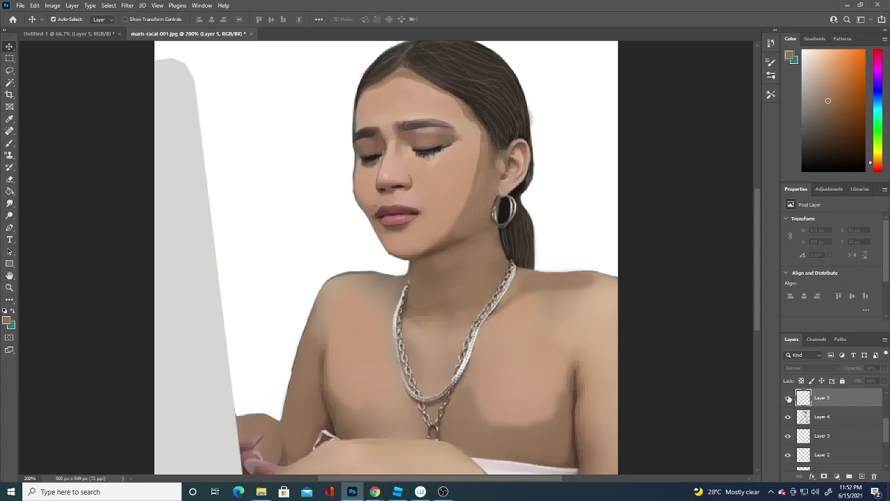
left_click(787, 397)
left_click(787, 398)
left_click(788, 397)
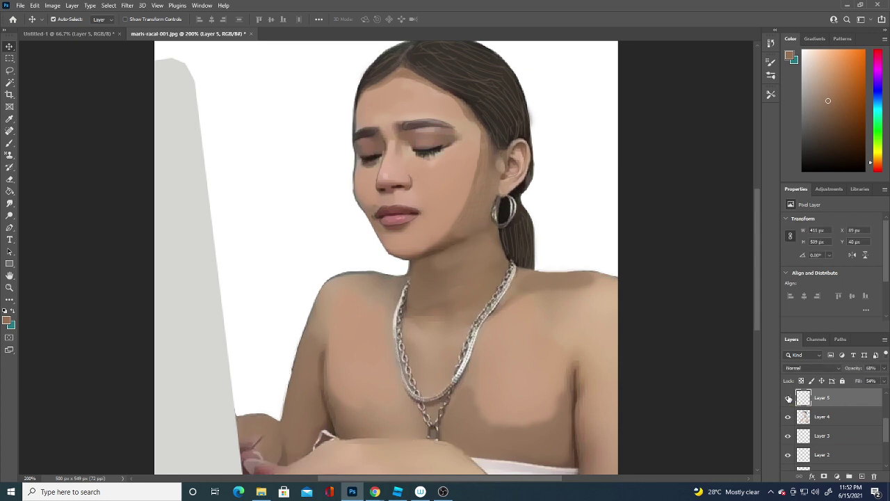
- In Layer 5's Blending Options, lower the opacity to 34% and apply it
right_click(836, 399)
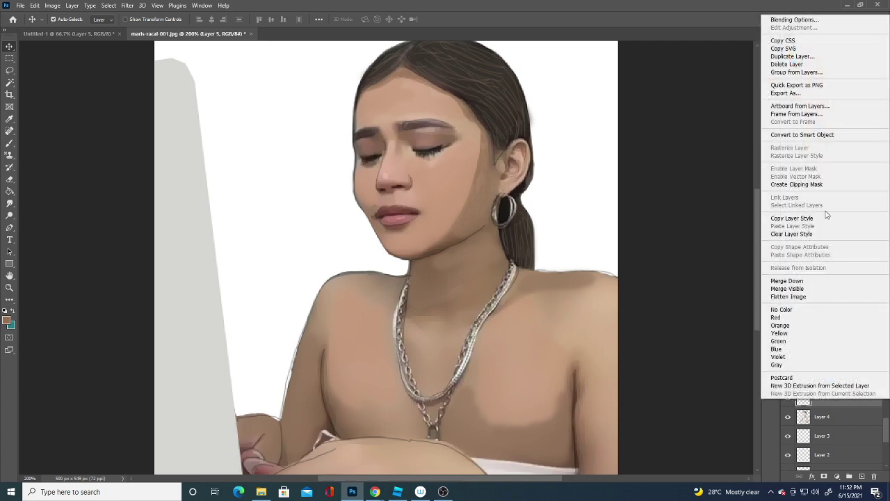
left_click(794, 19)
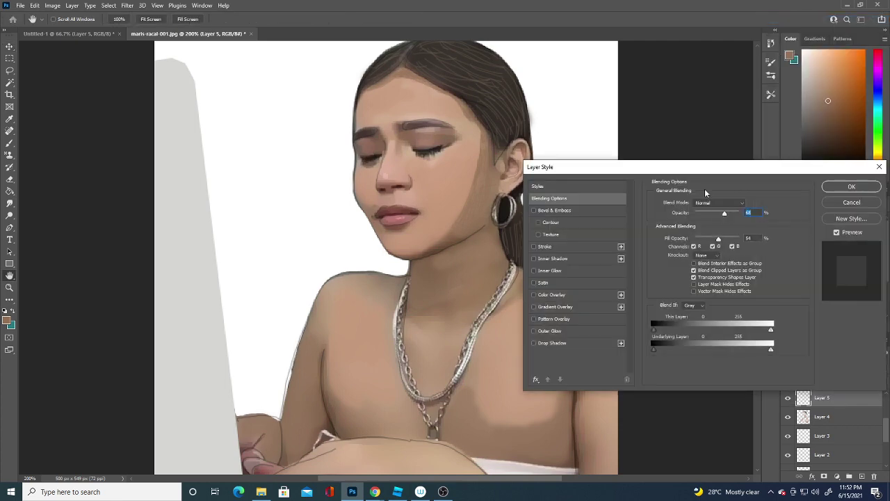
left_click_drag(705, 167, 777, 156)
left_click_drag(800, 201, 786, 202)
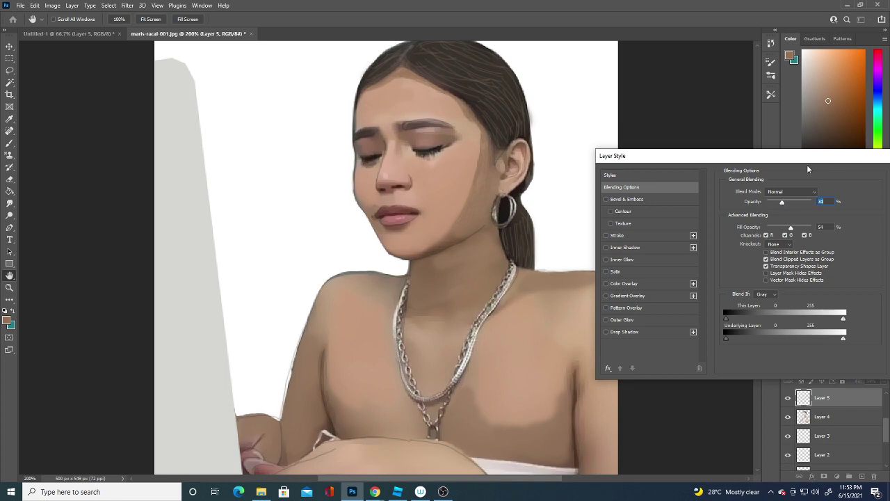
left_click_drag(808, 169, 730, 176)
left_click(846, 192)
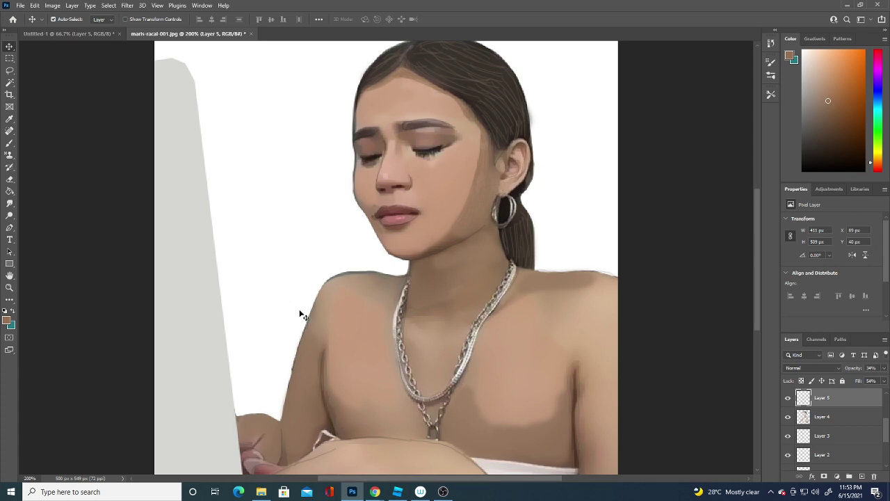
- Zoom out to the full portrait and create new empty Layer 11 above the white Layer 6
key("ctrl+minus")
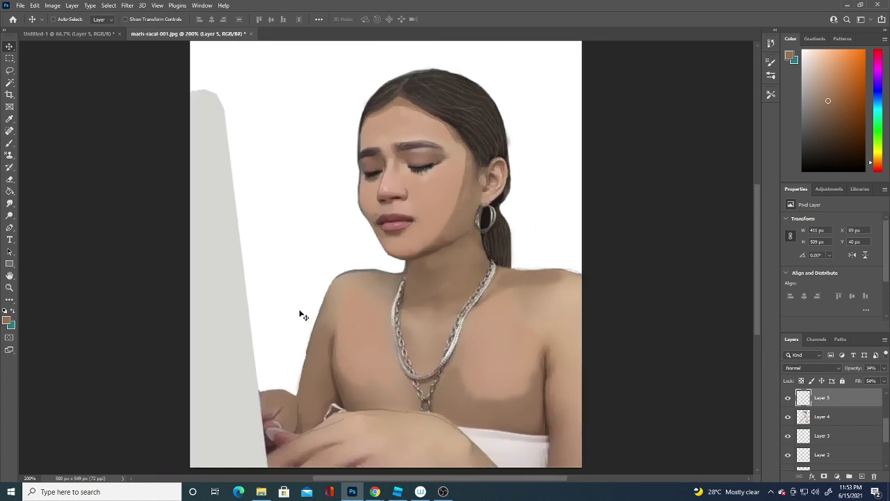
key("ctrl+minus")
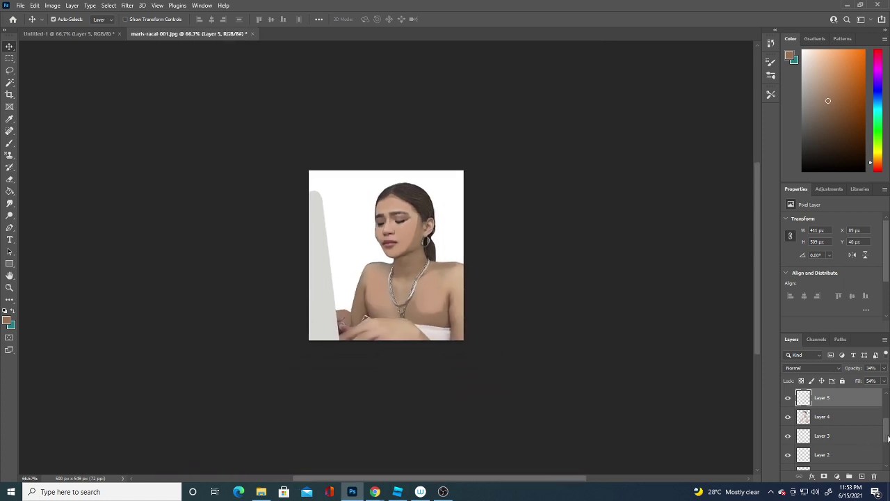
left_click_drag(888, 438, 888, 472)
left_click(827, 441)
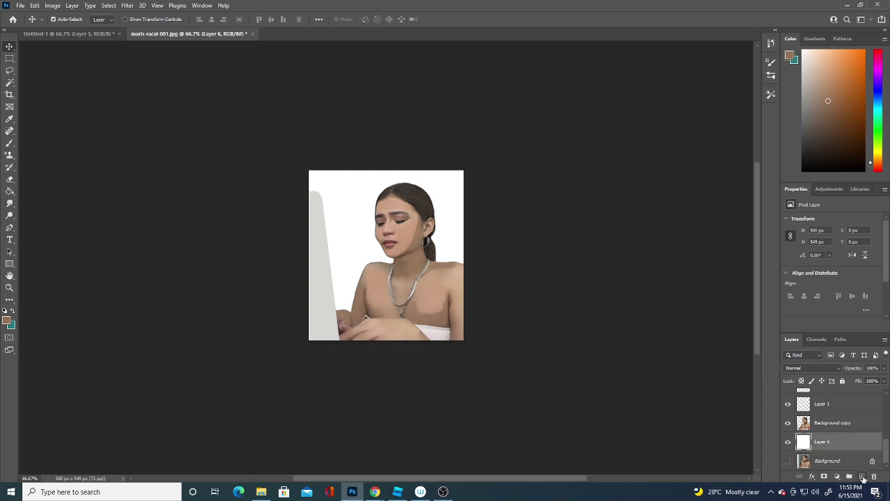
left_click(862, 476)
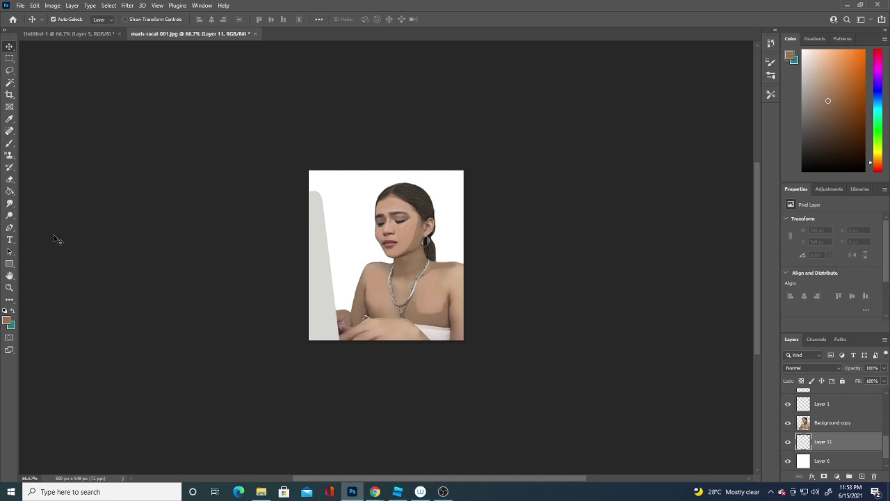
- Set the foreground to a muted blue and Paint Bucket-fill the canvas on Layer 11
left_click(8, 191)
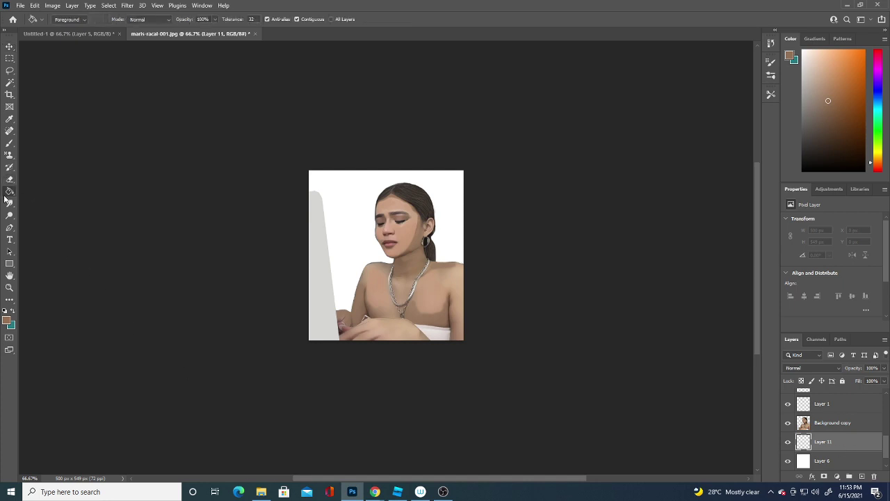
left_click(7, 319)
left_click(385, 289)
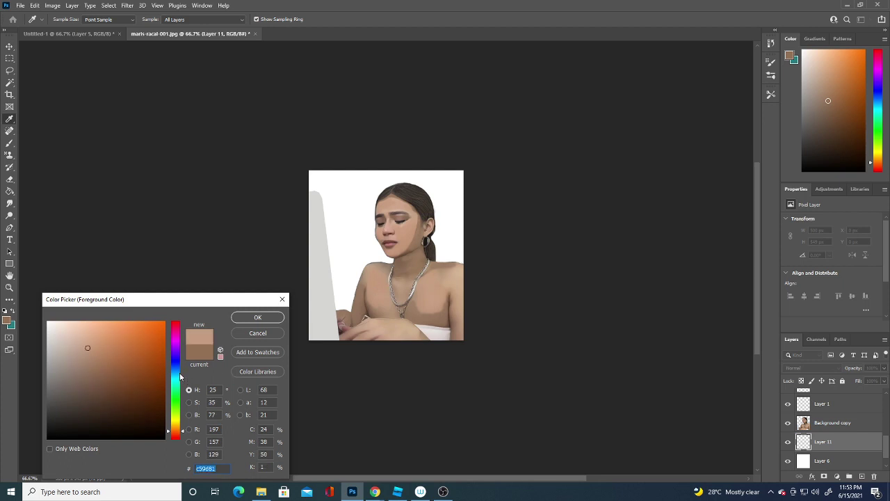
left_click(175, 373)
left_click(159, 348)
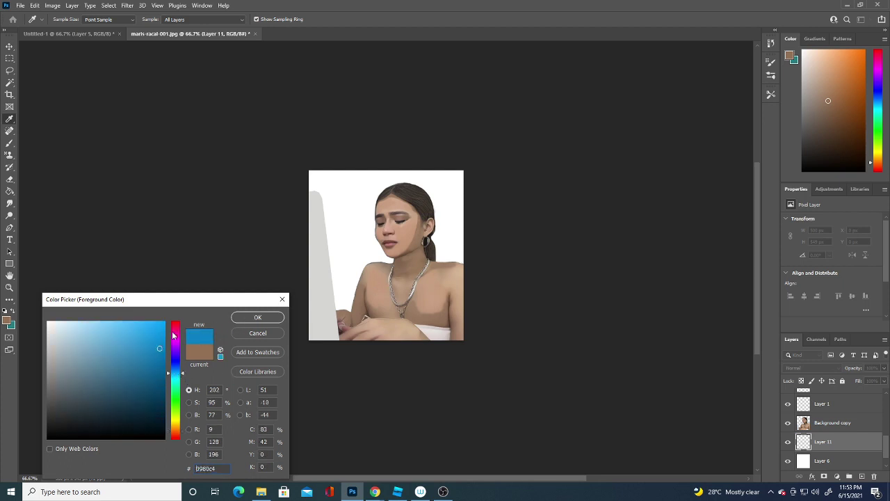
left_click(153, 333)
left_click(153, 377)
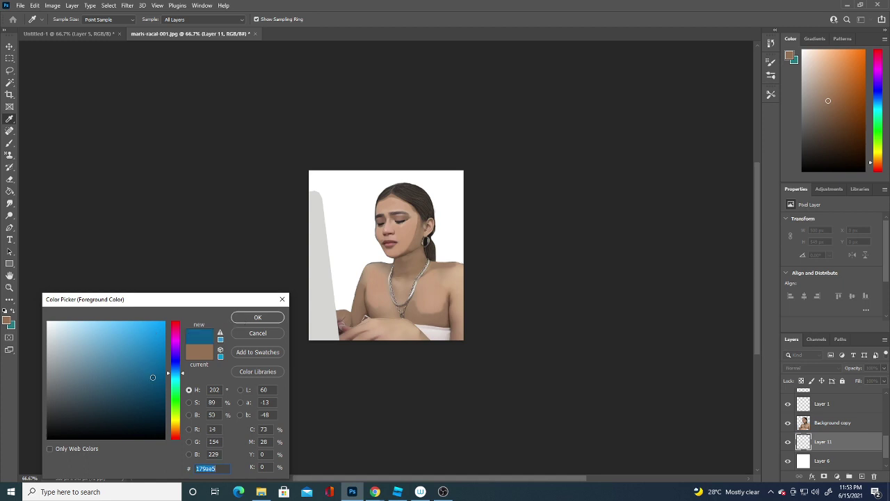
left_click_drag(152, 377, 131, 347)
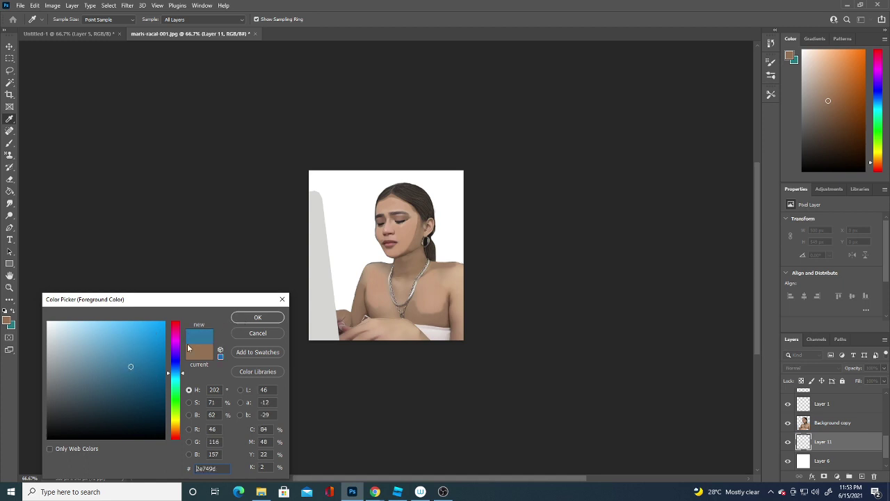
left_click(254, 318)
key("g")
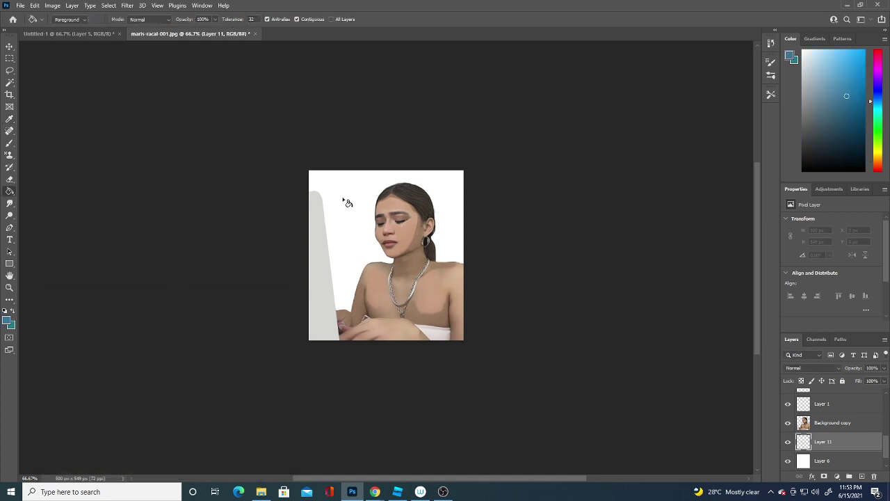
left_click(342, 198)
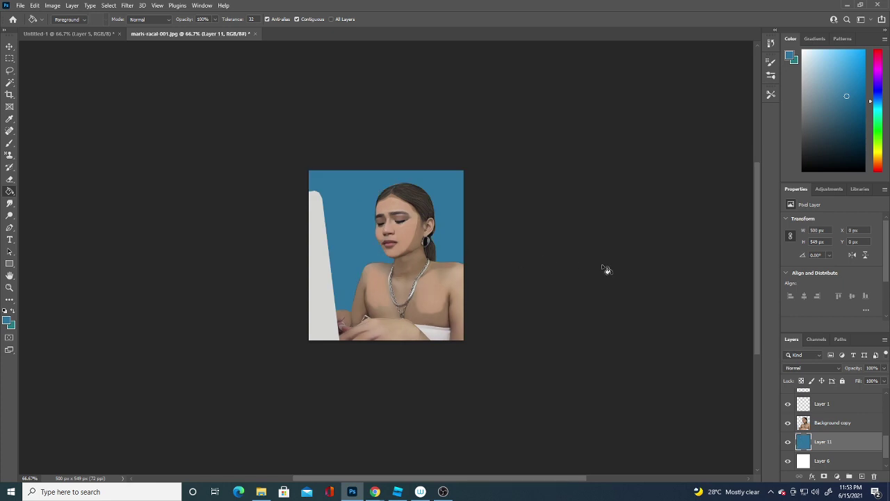
- Change the foreground to darker navy #144a69 and add an empty Layer 12 above the blue fill
left_click(9, 321)
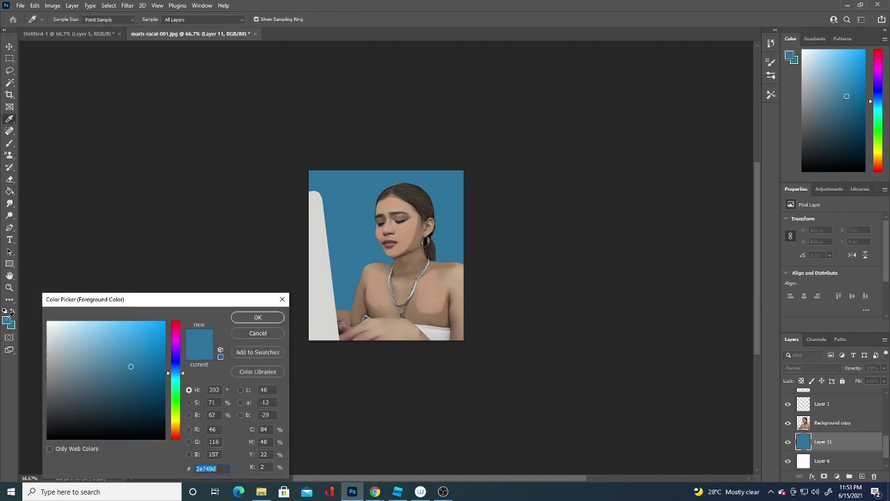
left_click(142, 390)
left_click(257, 318)
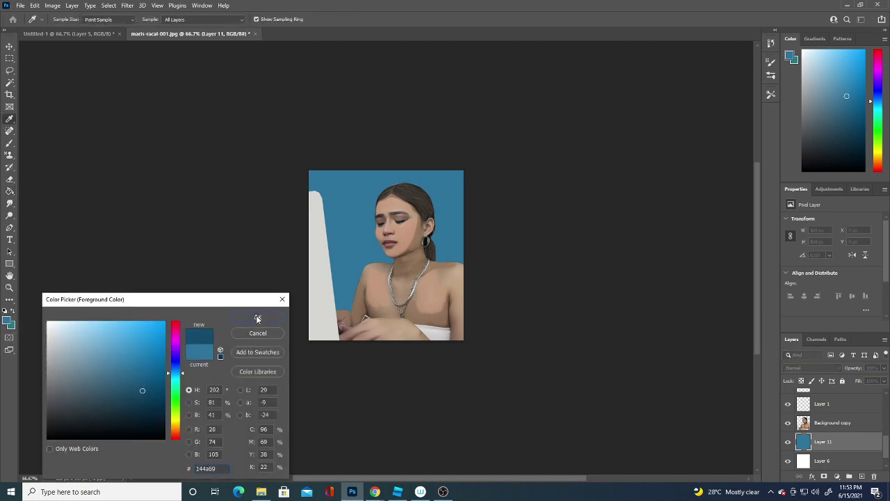
left_click(861, 476)
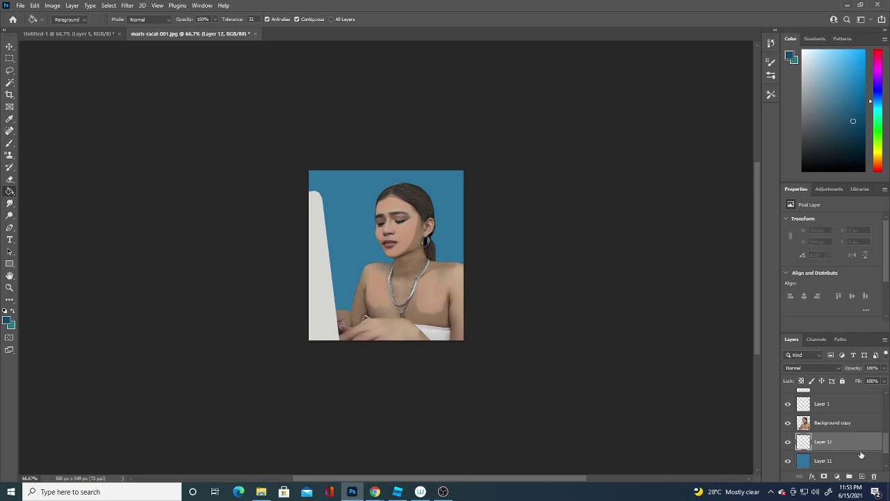
left_click(9, 142)
left_click(68, 20)
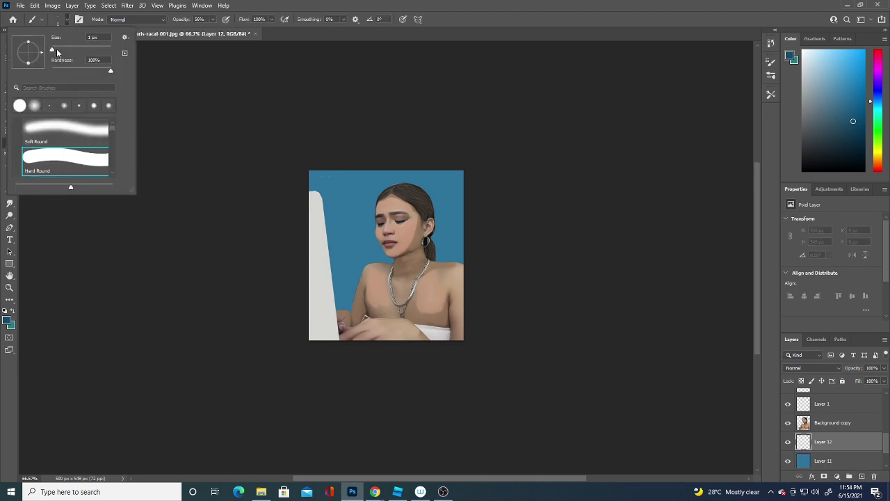
- With a 21 px brush, paint two blue stripes down the top-left of the background
left_click_drag(52, 51, 60, 50)
mouse_move(314, 179)
left_mouse_down()
mouse_move(331, 186)
mouse_move(350, 299)
left_mouse_up()
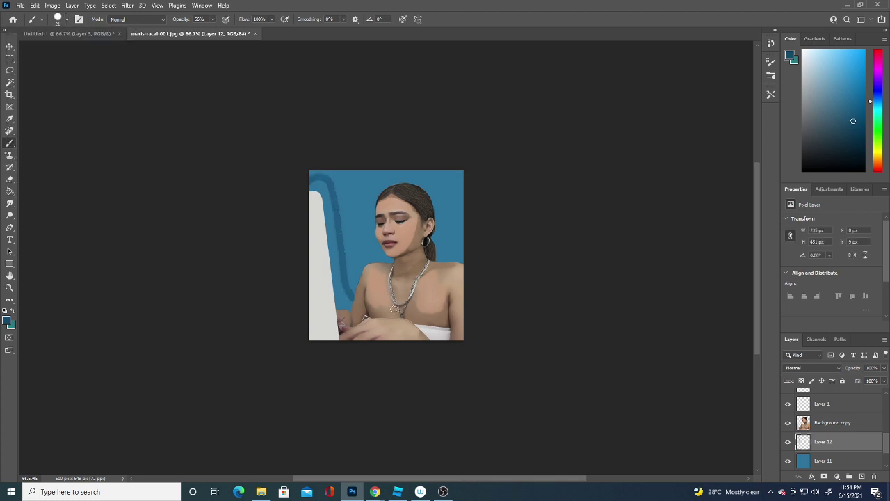
left_click_drag(330, 167, 361, 275)
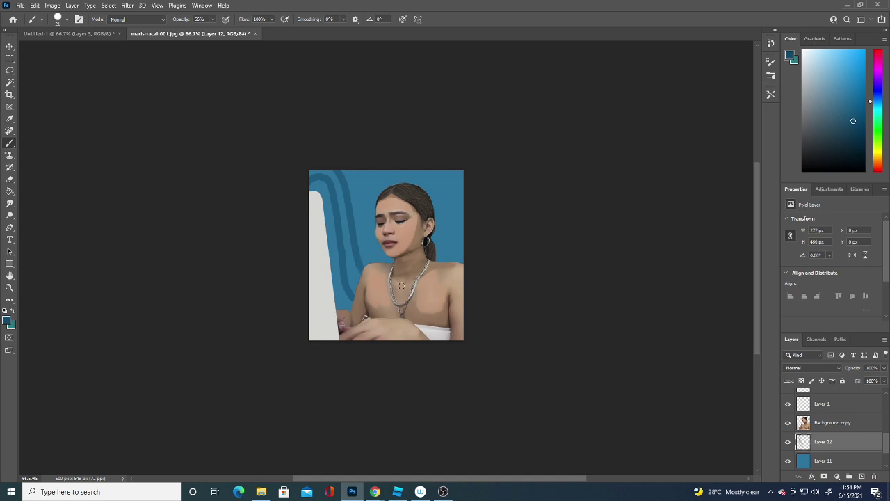
left_click(7, 320)
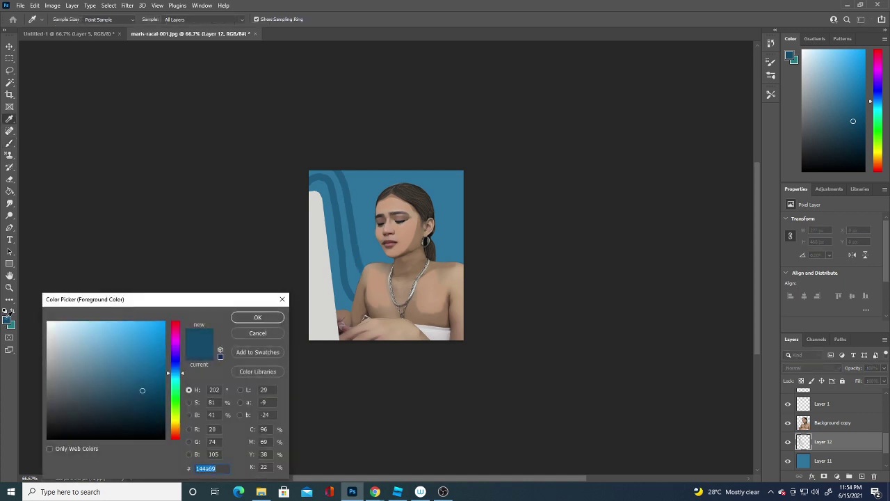
left_click(139, 365)
left_click(256, 317)
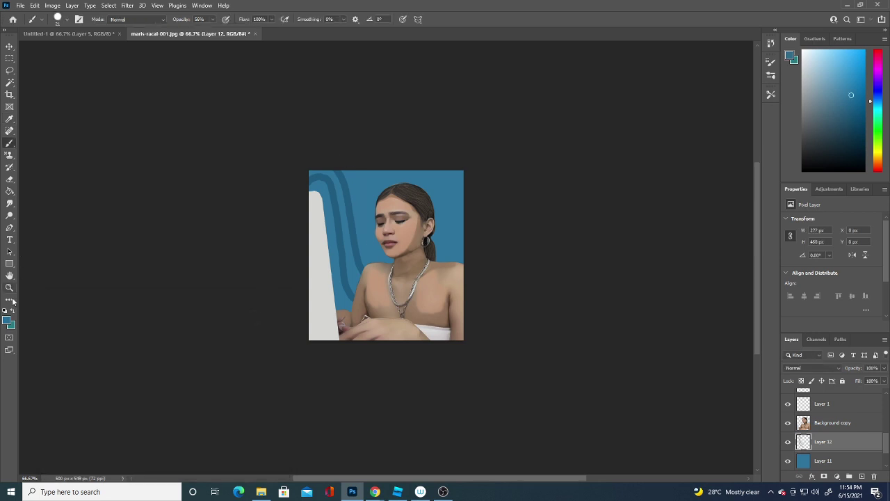
- Paint a sampled dark-blue curved stripe toward the shoulder, then a lighter blue stripe beside it
left_click(7, 321)
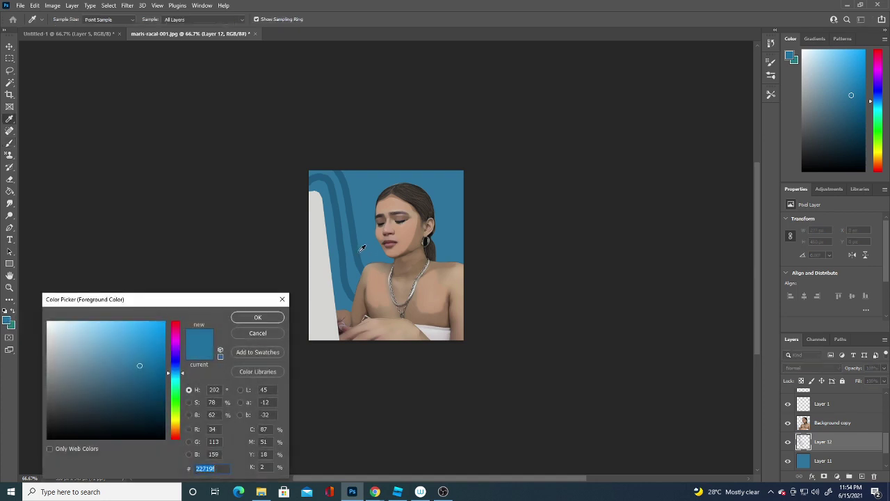
left_click(361, 249)
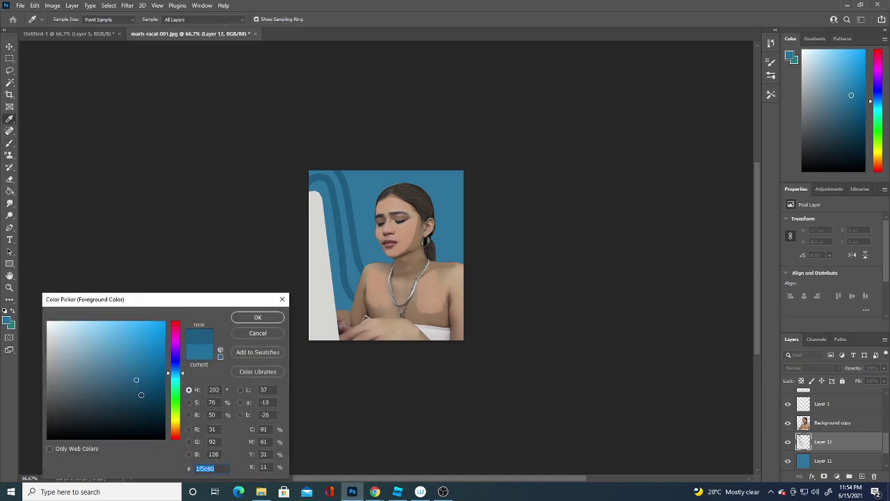
left_click(240, 317)
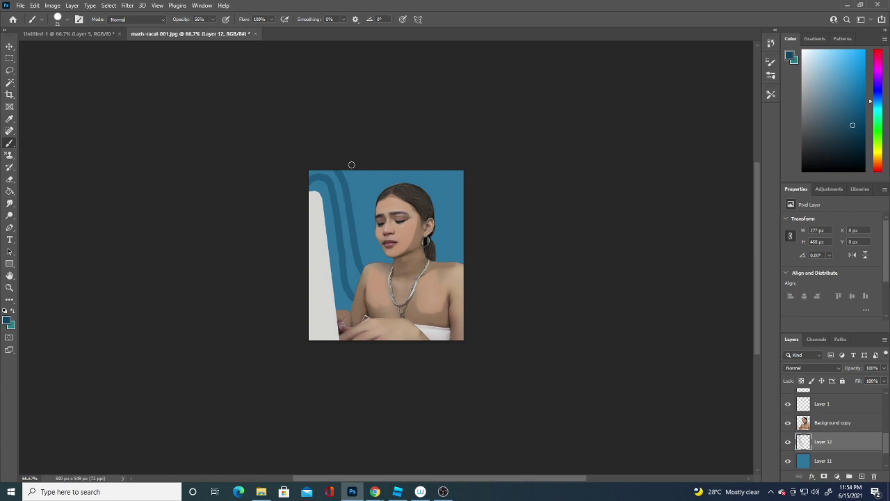
mouse_move(351, 165)
left_mouse_down()
mouse_move(361, 217)
mouse_move(384, 258)
mouse_move(407, 272)
left_mouse_up()
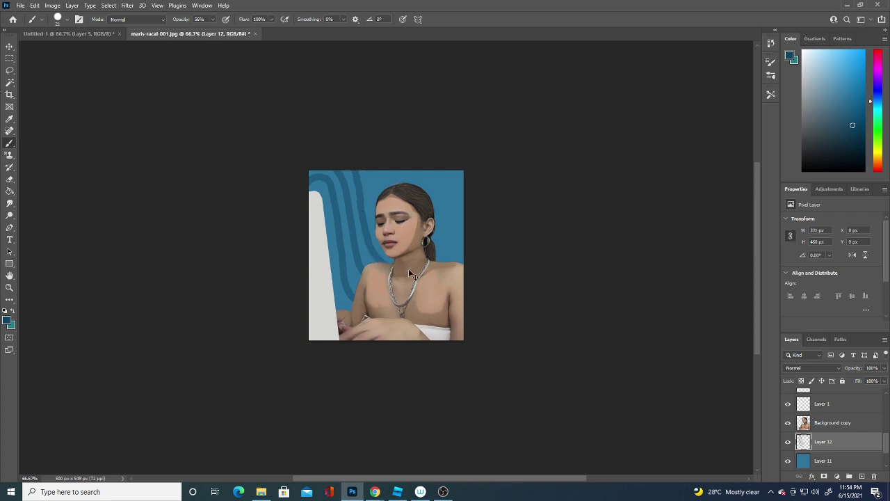
left_click(8, 321)
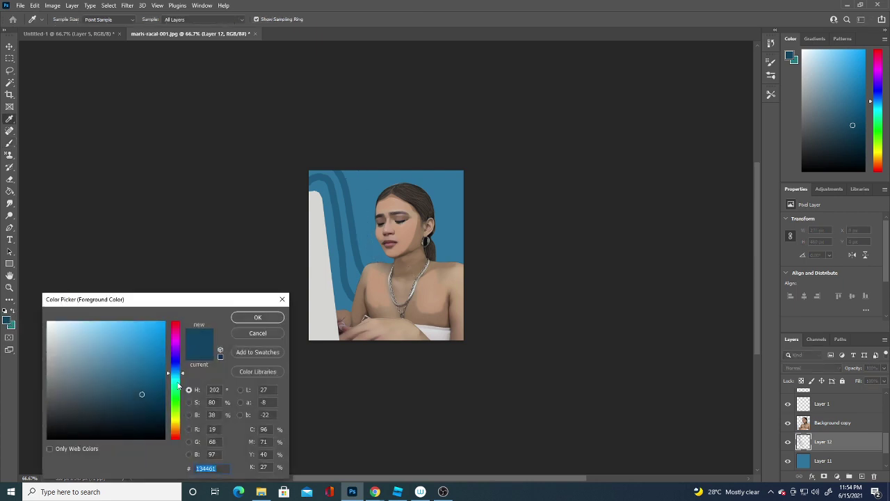
left_click(116, 376)
left_click(255, 318)
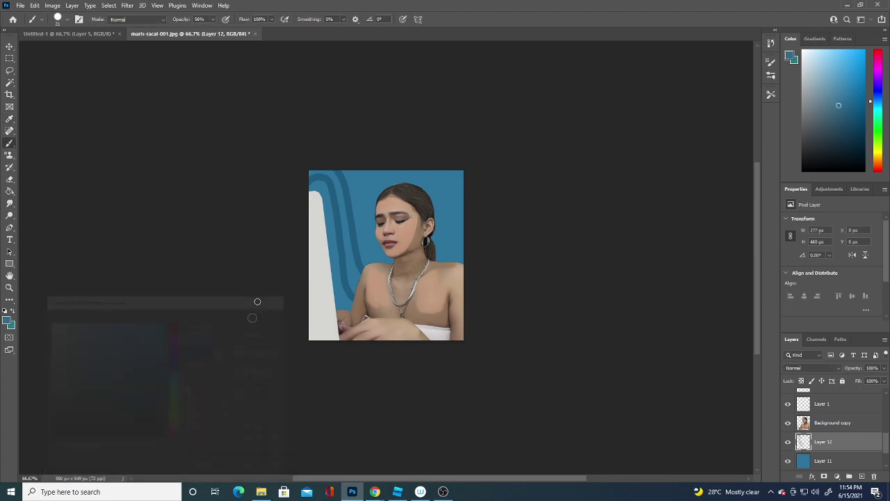
left_click_drag(351, 164, 363, 228)
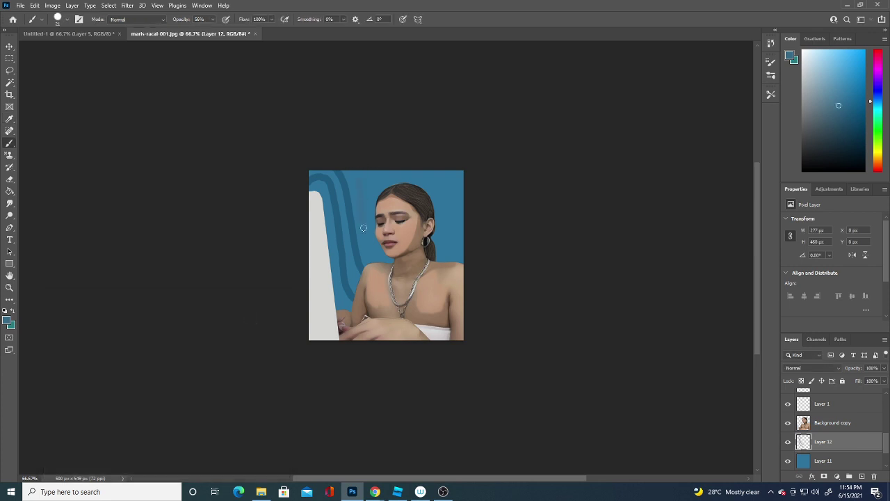
left_click(406, 265)
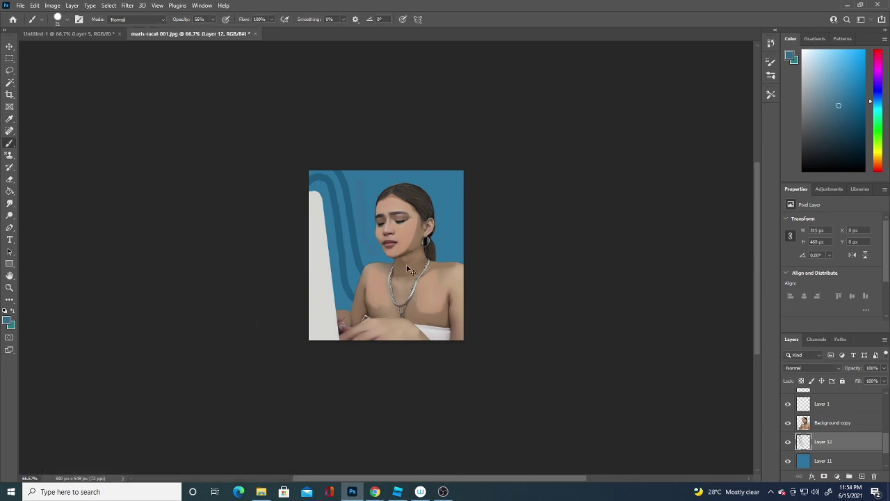
- Paint two more curved stripes in darker blue #153e57 down the left background
left_click(6, 320)
left_click(136, 398)
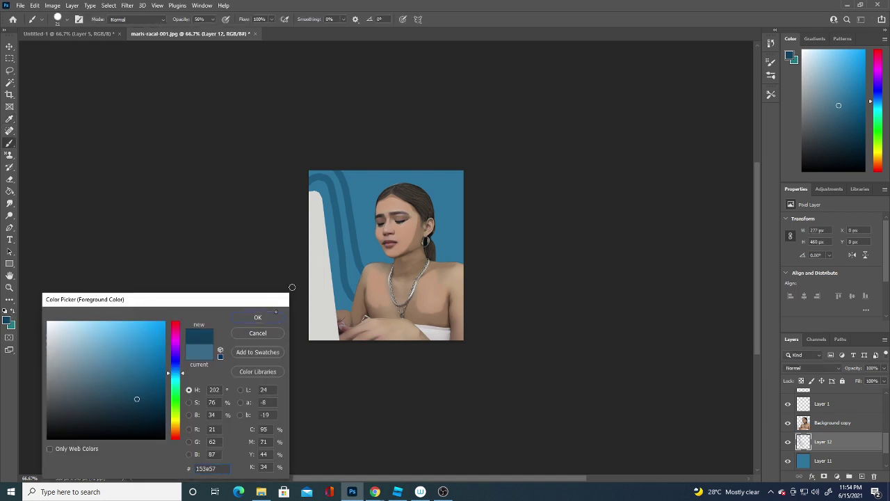
key("Return")
left_click_drag(351, 166, 372, 260)
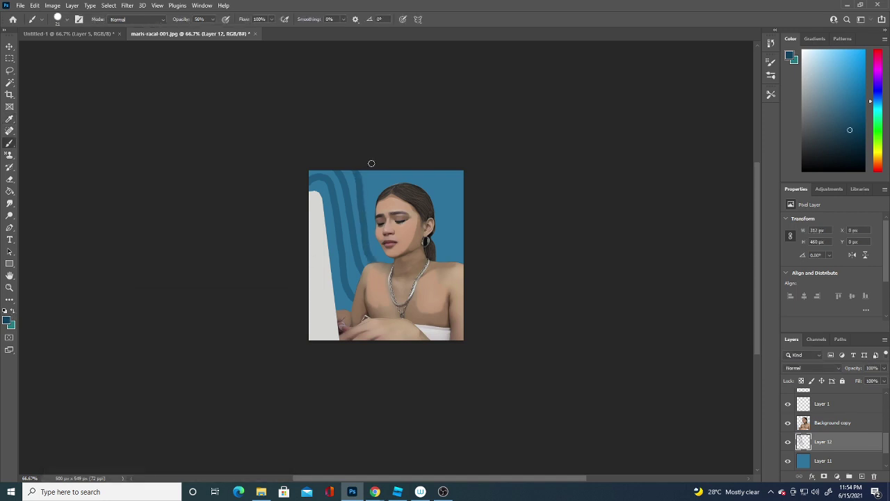
left_click_drag(370, 164, 429, 270)
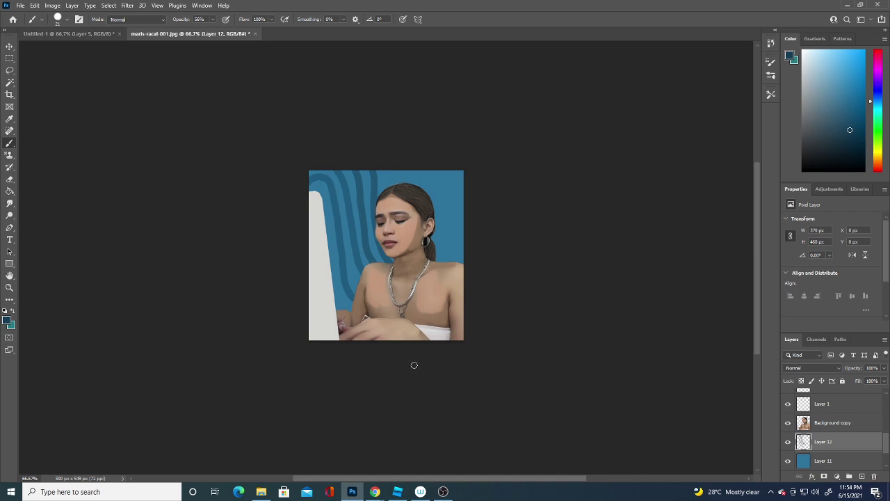
left_click(8, 321)
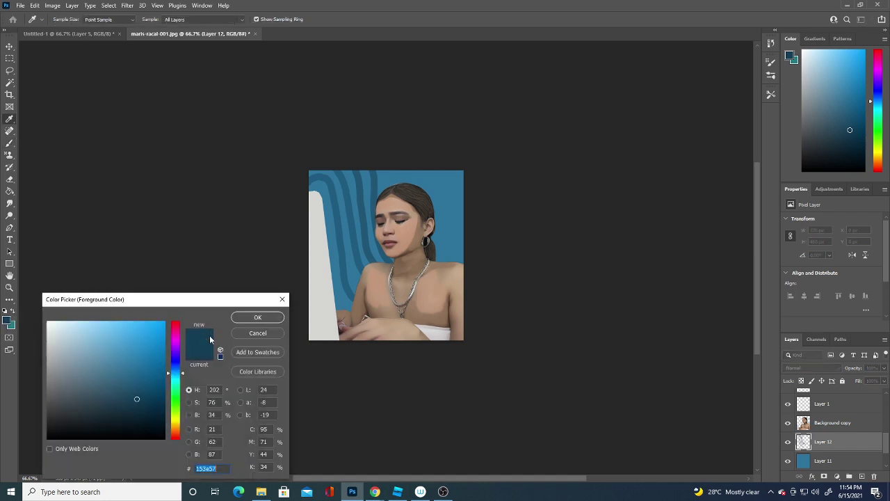
left_click(175, 397)
left_click(156, 362)
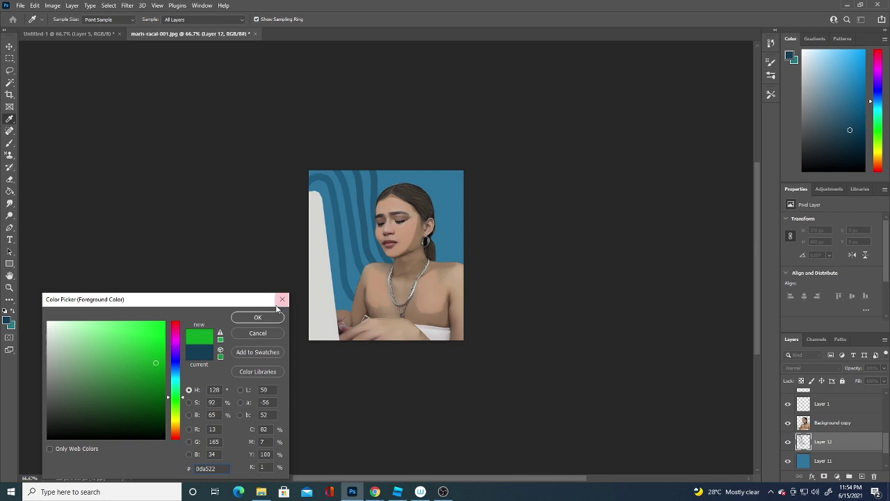
- Paint a bright green stripe behind the head and a yellow stripe from the hair to the shoulder
left_click(257, 317)
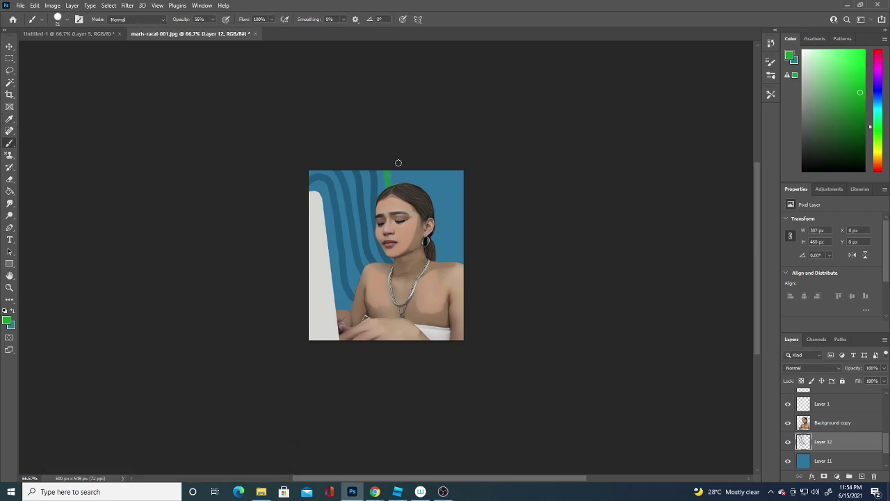
mouse_move(413, 161)
left_mouse_down()
mouse_move(413, 182)
mouse_move(405, 182)
left_mouse_up()
left_click(6, 321)
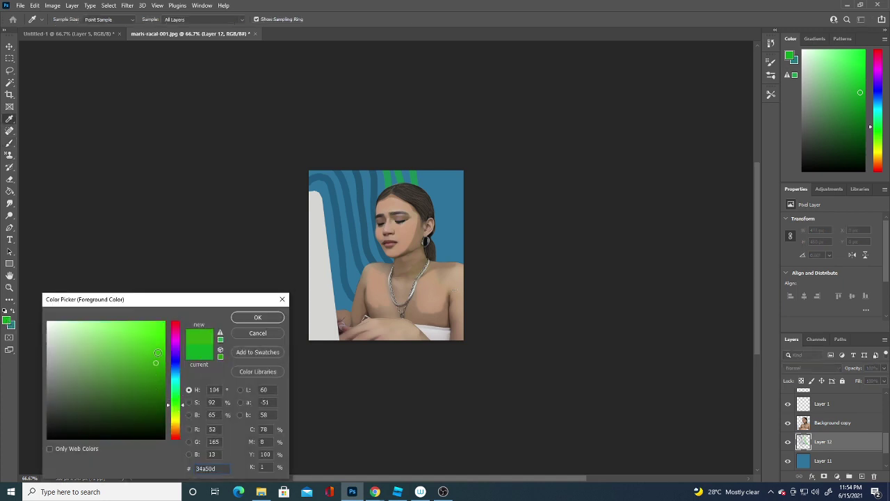
left_click_drag(175, 404, 176, 429)
left_click_drag(176, 406, 175, 425)
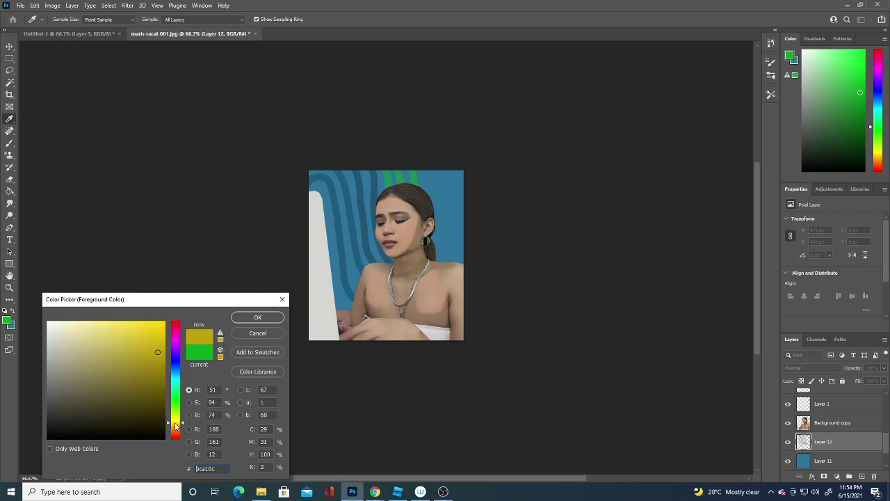
left_click(257, 317)
key("b")
left_click_drag(427, 165, 443, 261)
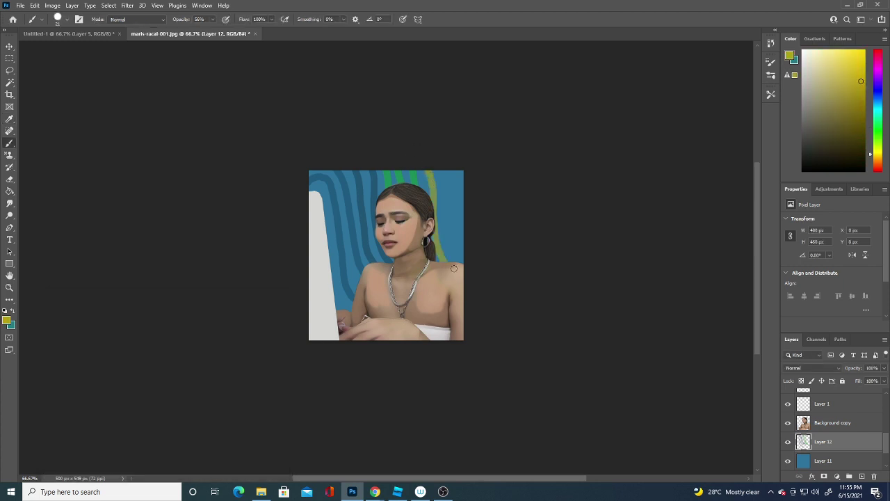
- Paint a blue stripe down the right edge of the background
left_click(7, 321)
left_click(177, 370)
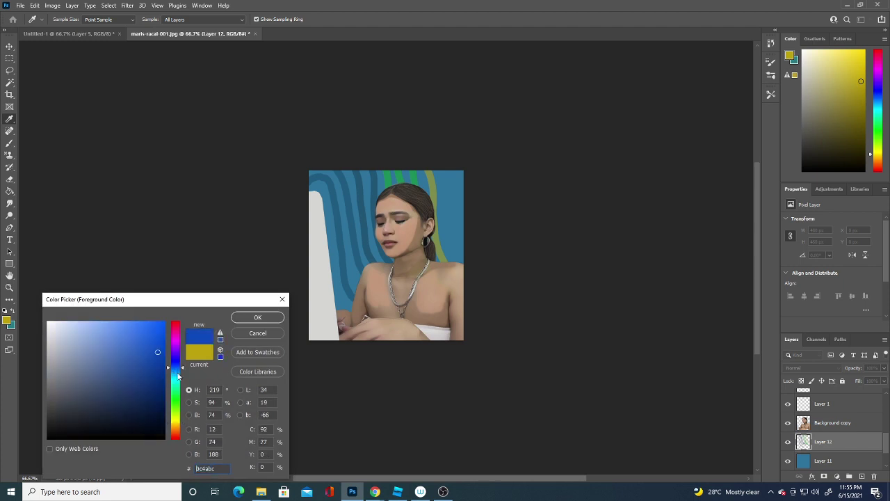
left_click(257, 317)
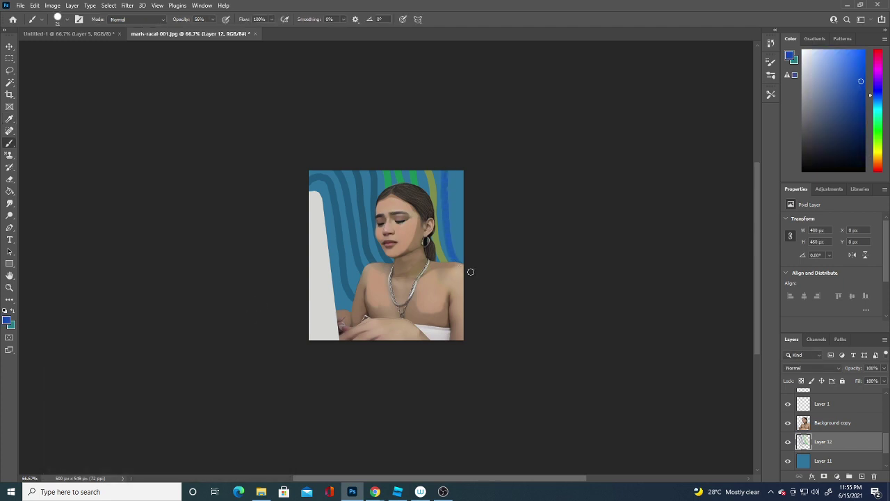
left_click_drag(459, 170, 459, 240)
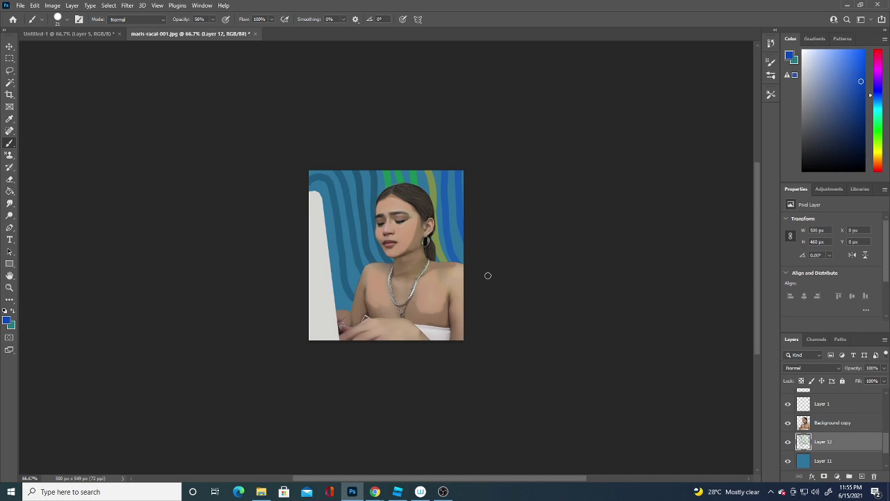
left_click(7, 320)
left_click_drag(95, 389, 89, 278)
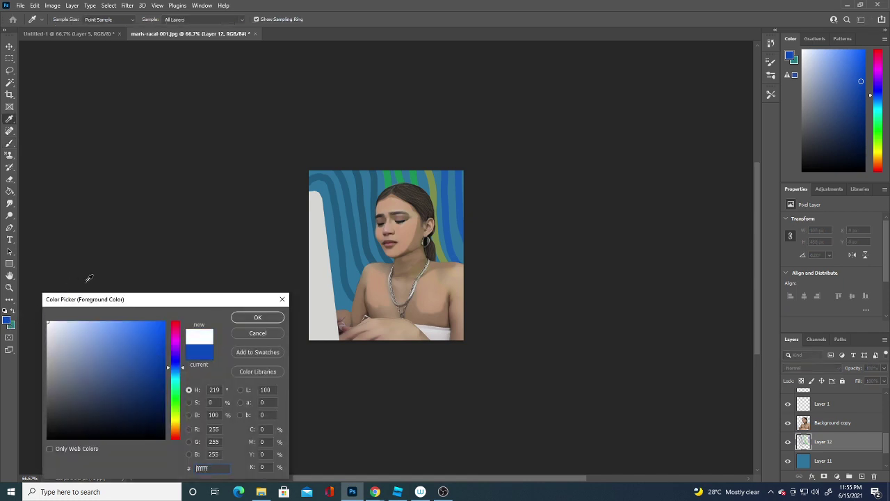
- Shrink the brush to 1 px and draw two thin white lines and a short dash on the left blue stripes
left_click(257, 317)
left_click(64, 21)
left_click_drag(58, 51, 46, 52)
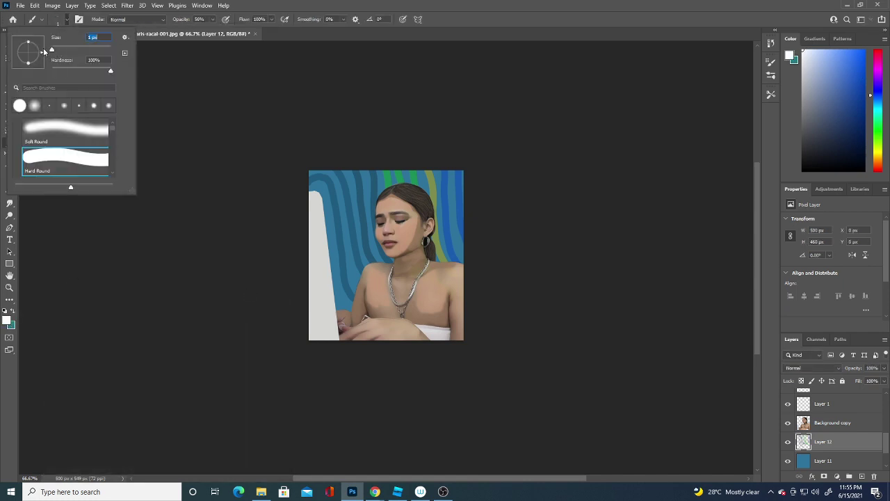
left_click(326, 181)
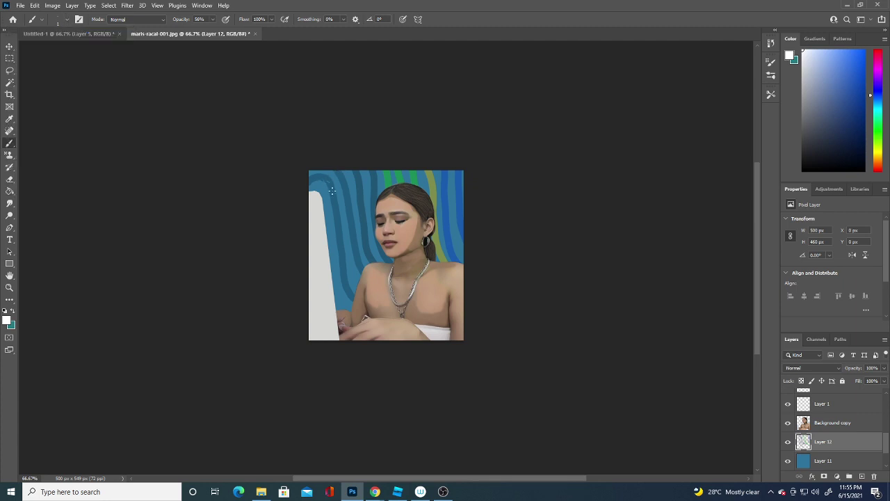
left_click_drag(332, 190, 341, 242)
left_click_drag(344, 192, 356, 252)
left_click_drag(355, 179, 359, 196)
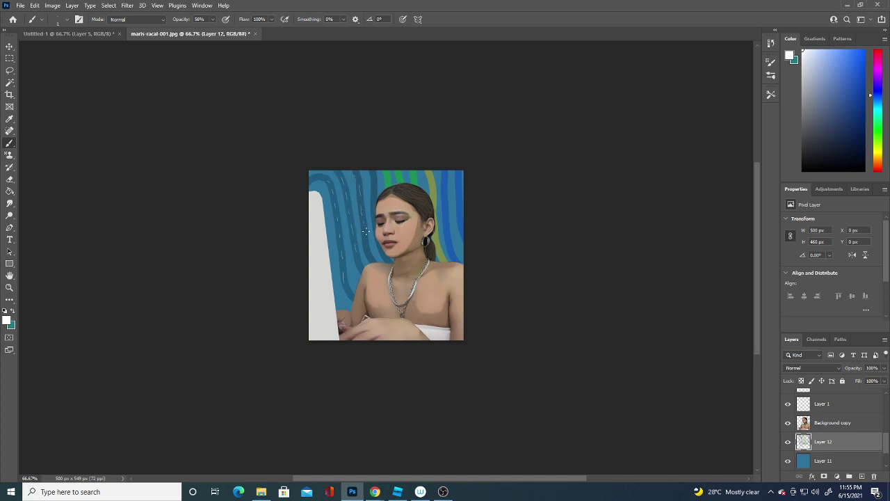